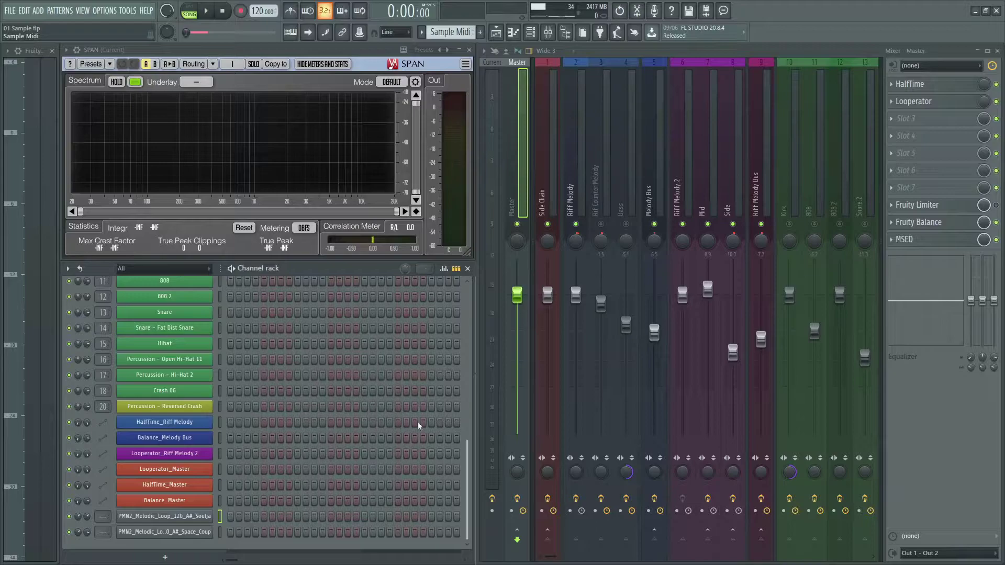
# Audition the two melodic loop samples and the Riff Melody sample from their sampler settings
pyautogui.click(209, 517)
pyautogui.click(373, 466)
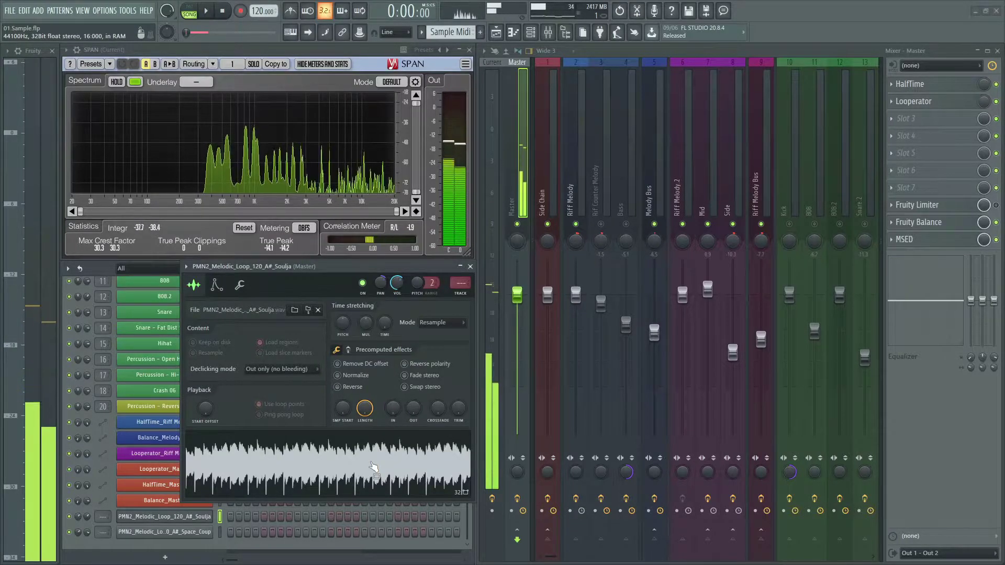
pyautogui.click(197, 538)
pyautogui.click(198, 538)
pyautogui.click(355, 461)
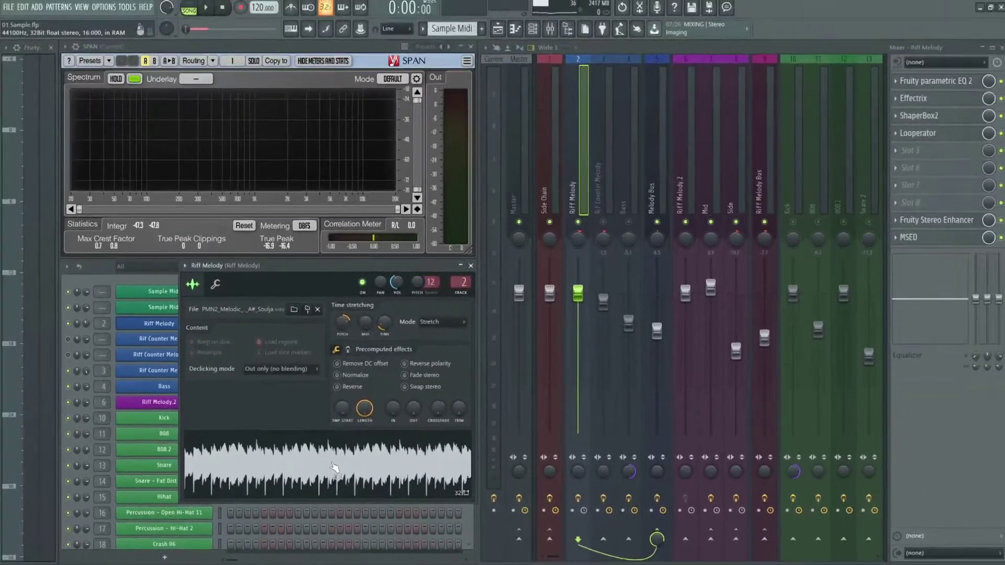
pyautogui.click(335, 467)
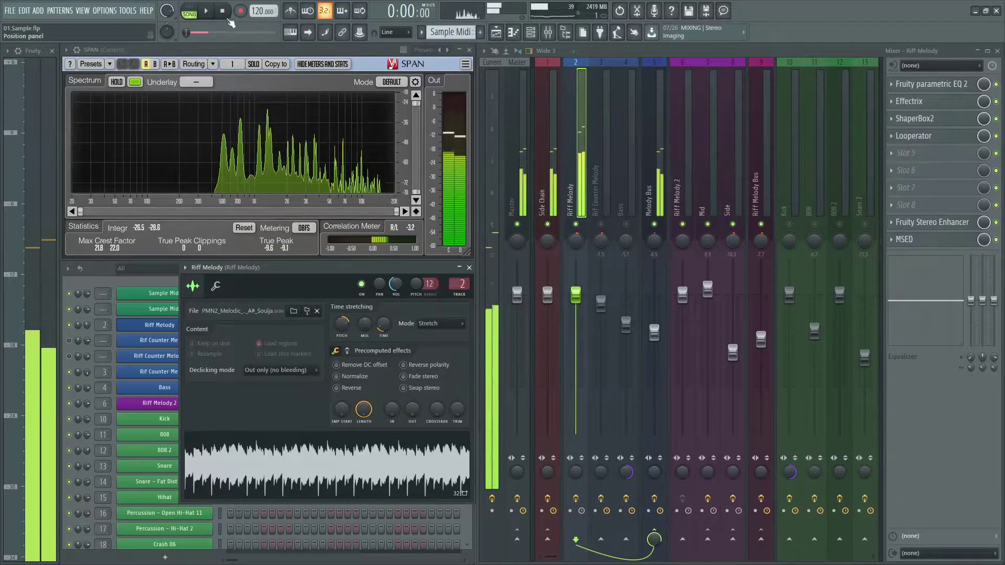
pyautogui.click(222, 12)
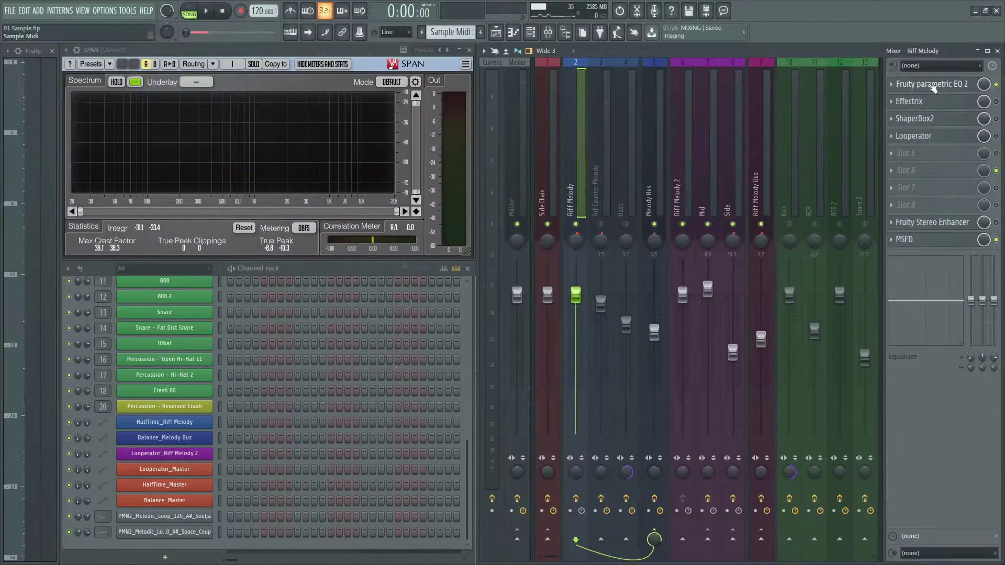
# Check Riff Melody's EQ, then raise Effectrix REVERSE mix to 100% and ease it slightly down
pyautogui.click(933, 89)
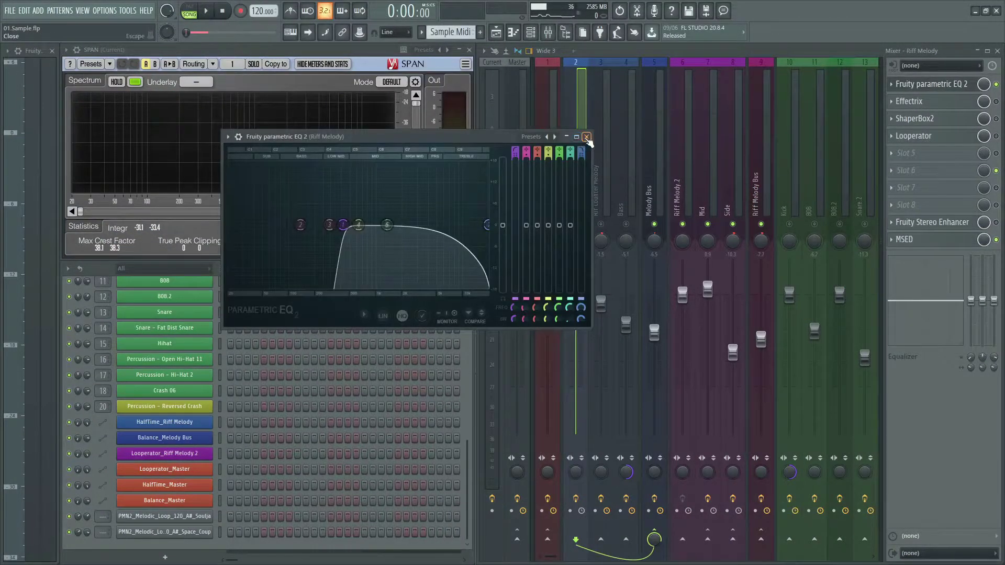
pyautogui.click(586, 138)
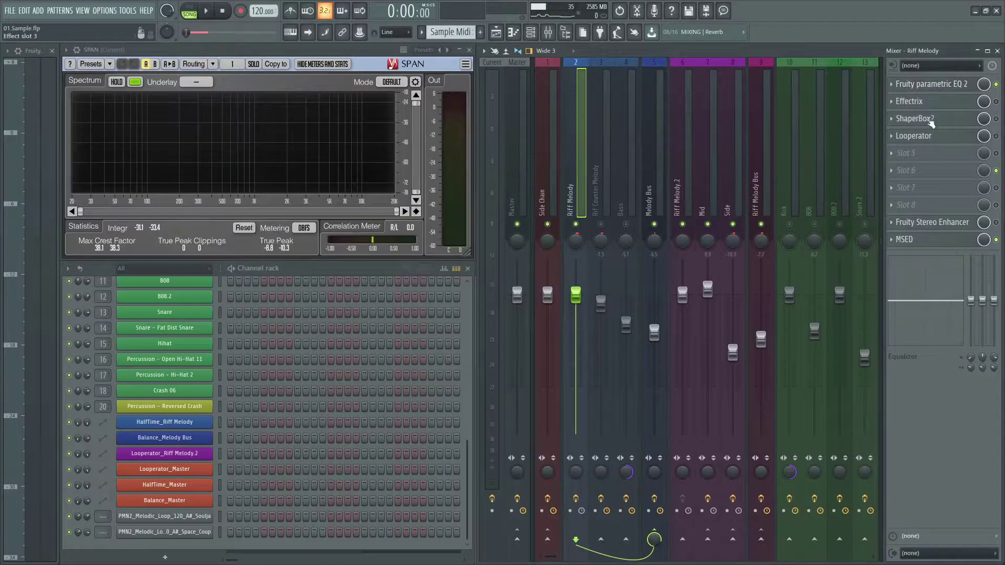
pyautogui.click(942, 103)
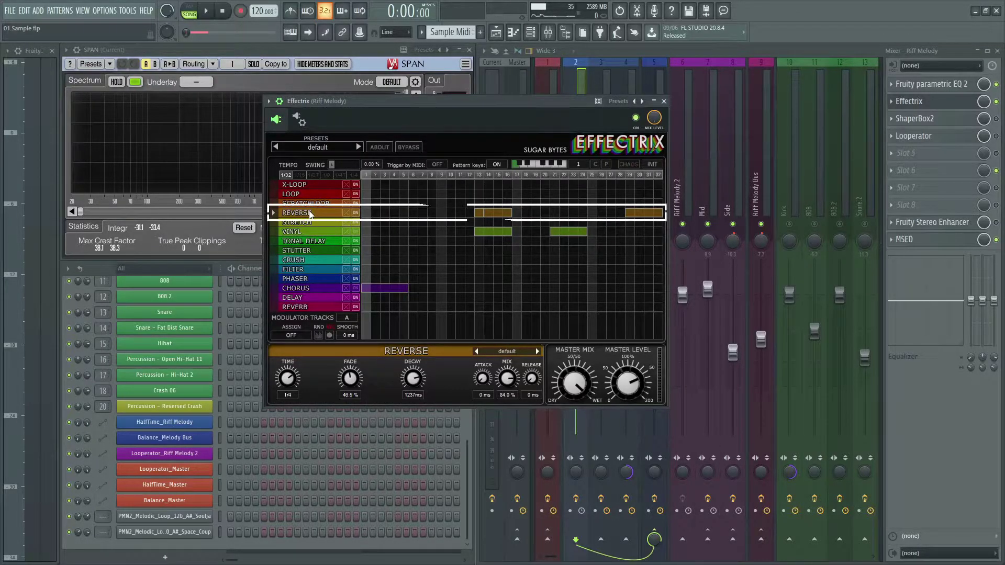
pyautogui.press('space')
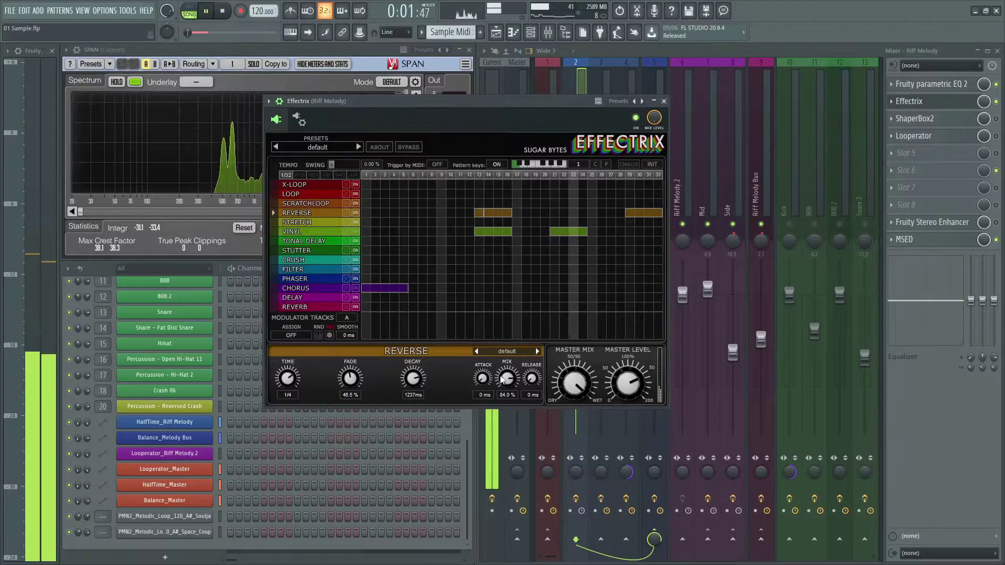
pyautogui.moveTo(507, 378); pyautogui.dragTo(514, 330)
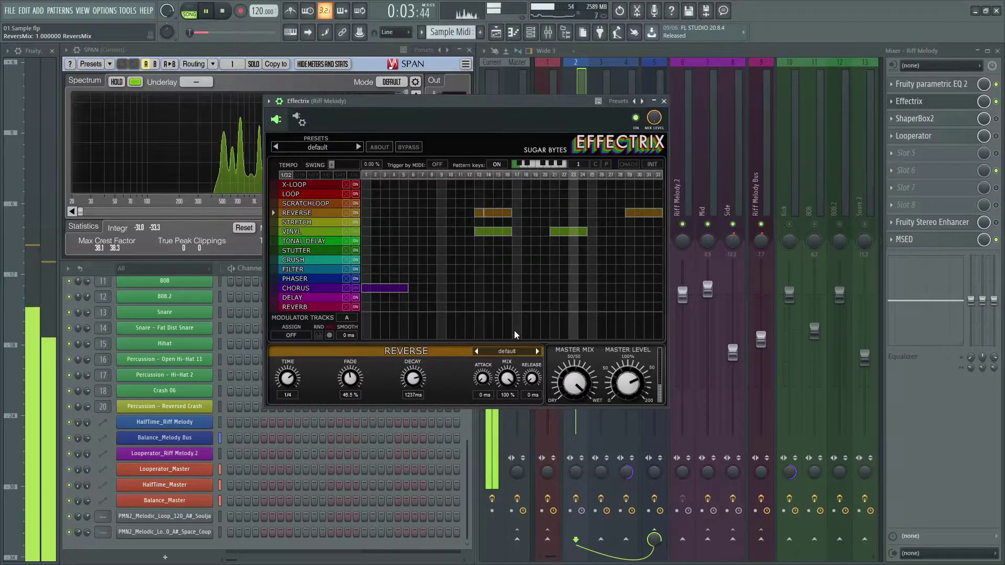
pyautogui.moveTo(515, 331); pyautogui.dragTo(519, 352)
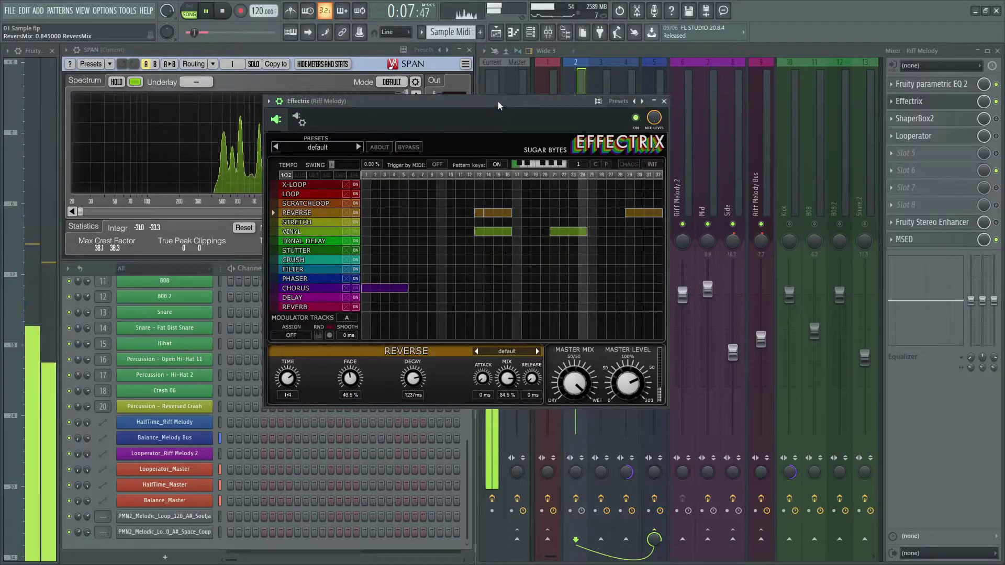
pyautogui.press('space')
# Audition the Effectrix VINYL effect, then adjust the CHORUS mix amount while playing
pyautogui.click(308, 233)
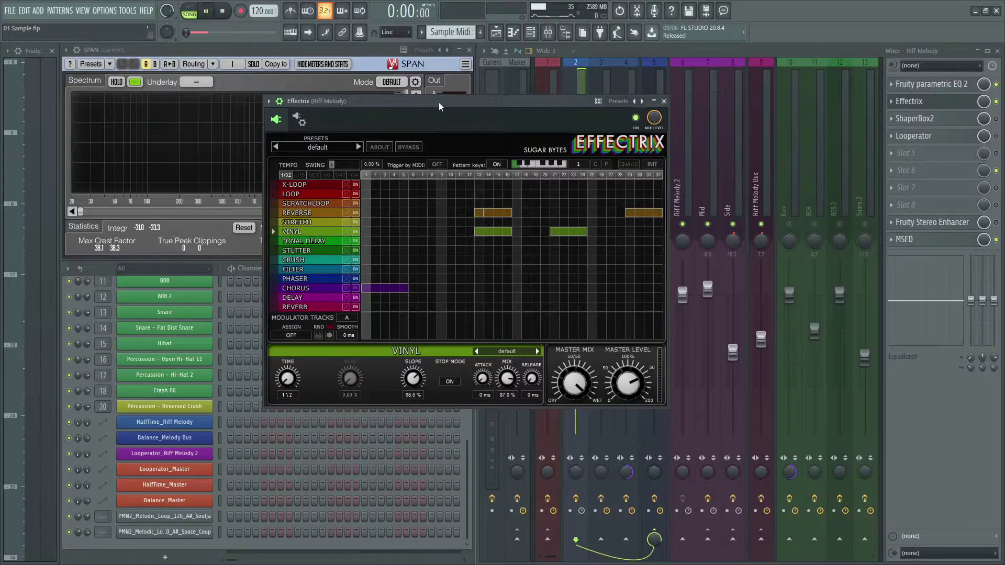
pyautogui.press('space')
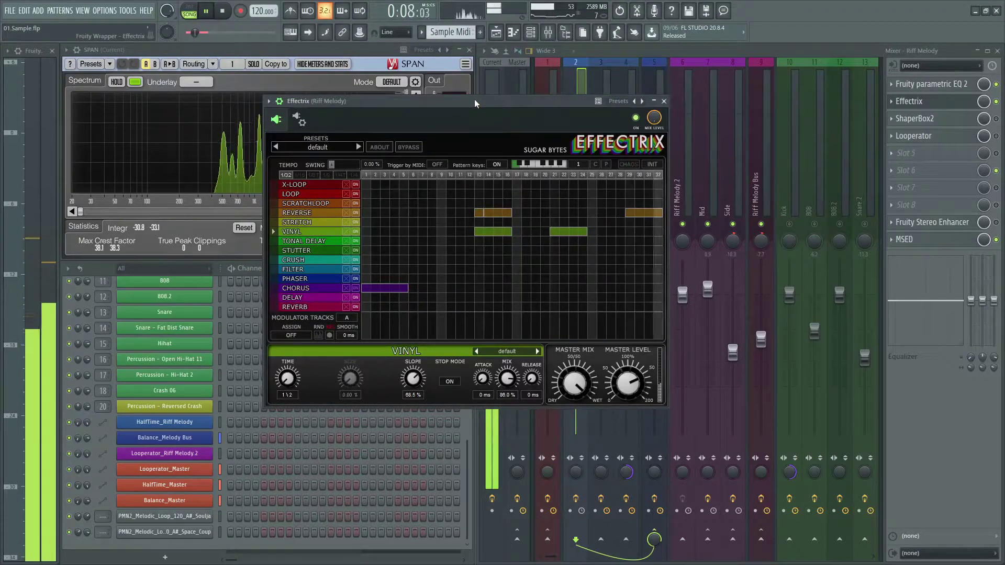
pyautogui.press('space')
pyautogui.click(296, 288)
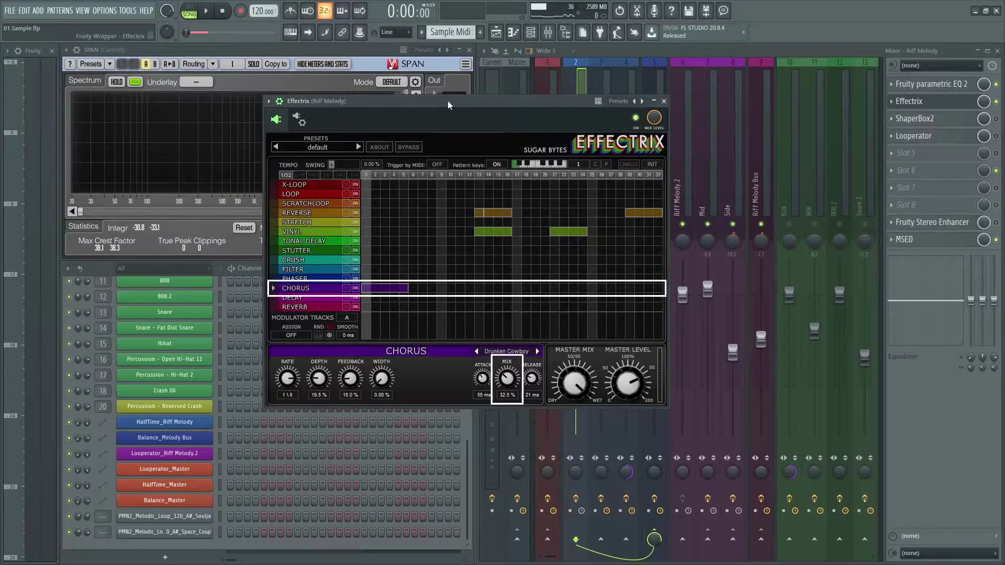
pyautogui.press('space')
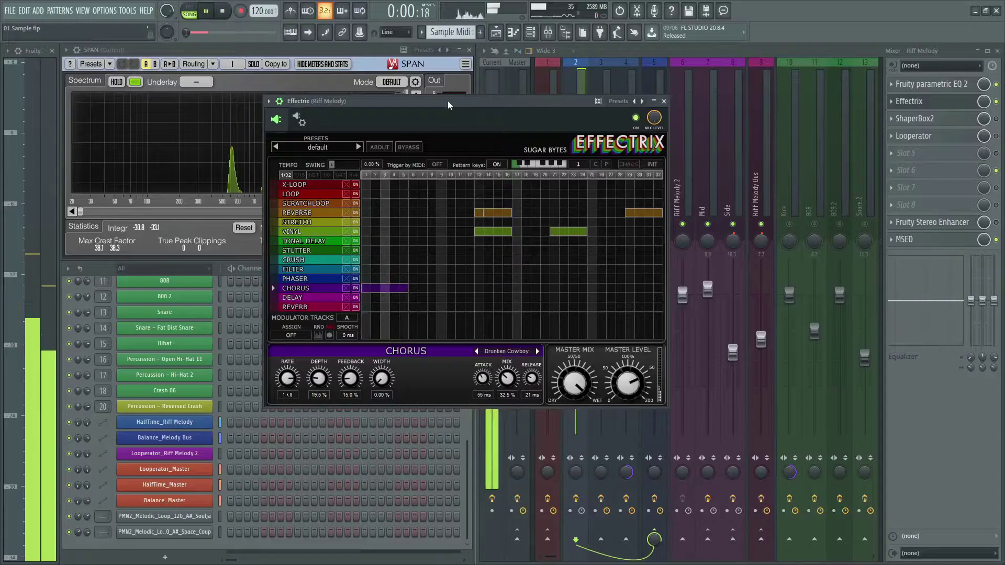
pyautogui.moveTo(511, 384)
pyautogui.mouseDown()
pyautogui.moveTo(510, 339)
pyautogui.moveTo(523, 383)
pyautogui.mouseUp()
pyautogui.press('space')
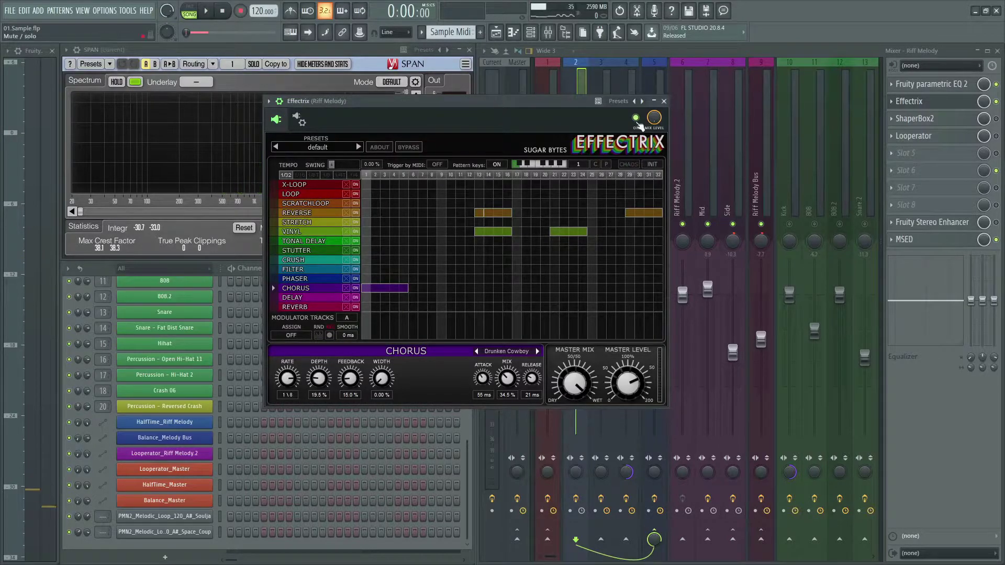
# Compare Riff Melody with Effectrix bypassed and enabled, then move on to ShaperBox2
pyautogui.click(637, 118)
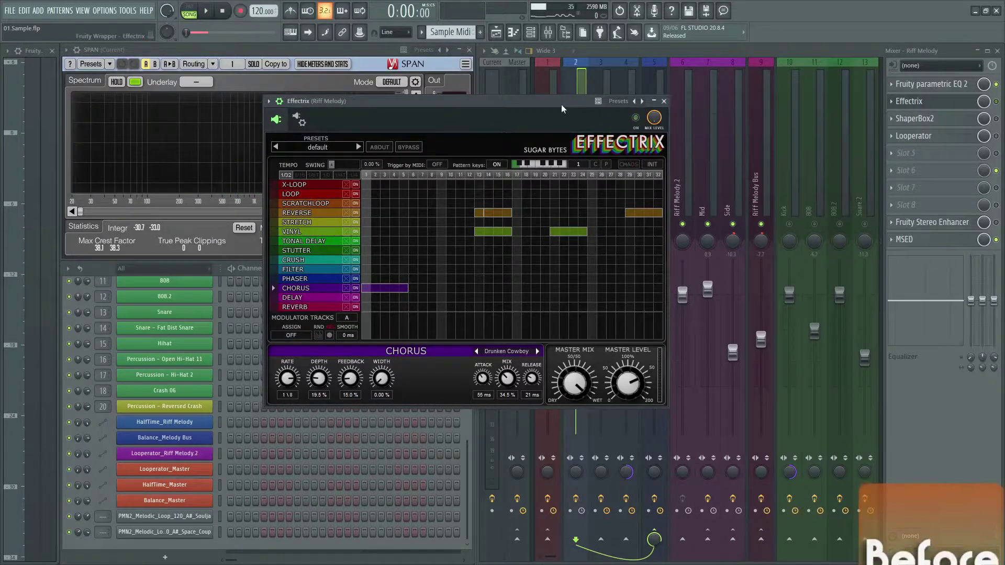
pyautogui.press('space')
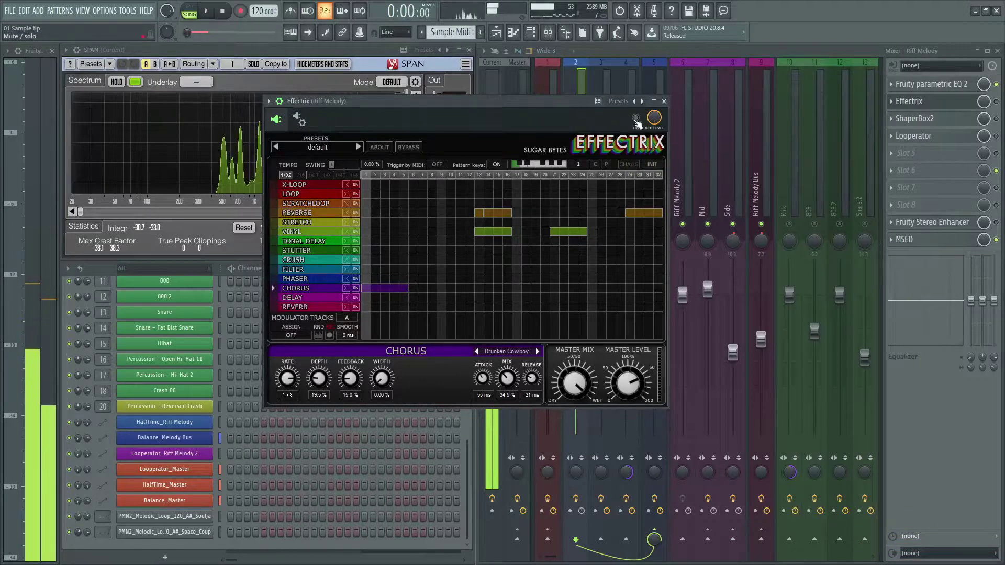
pyautogui.click(636, 118)
pyautogui.press('space')
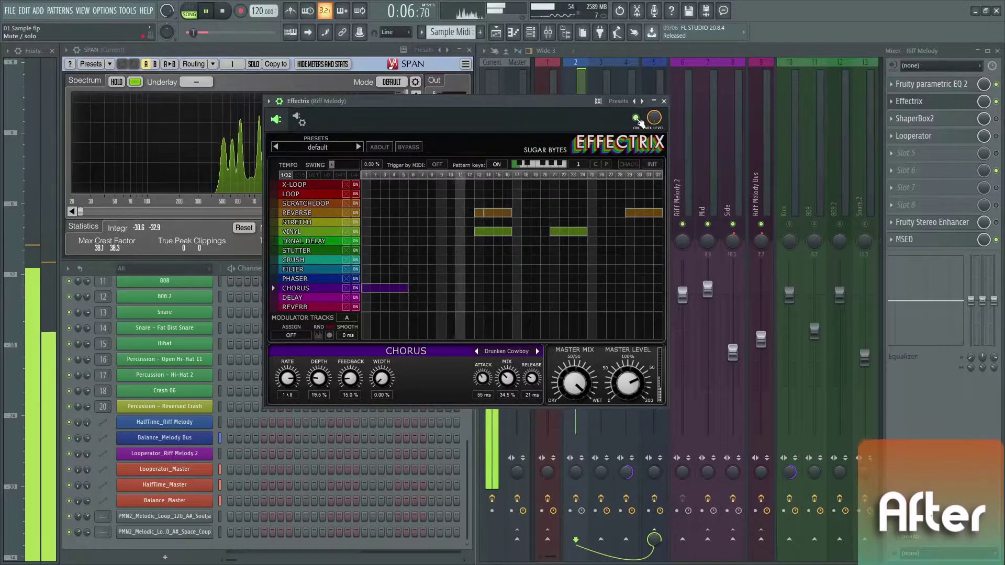
pyautogui.press('space')
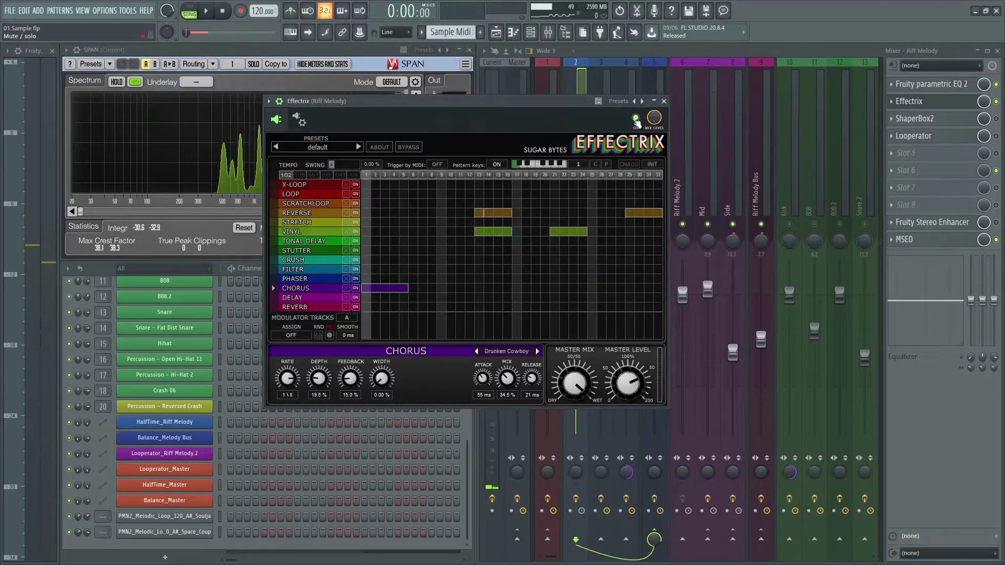
pyautogui.click(914, 101)
pyautogui.click(935, 120)
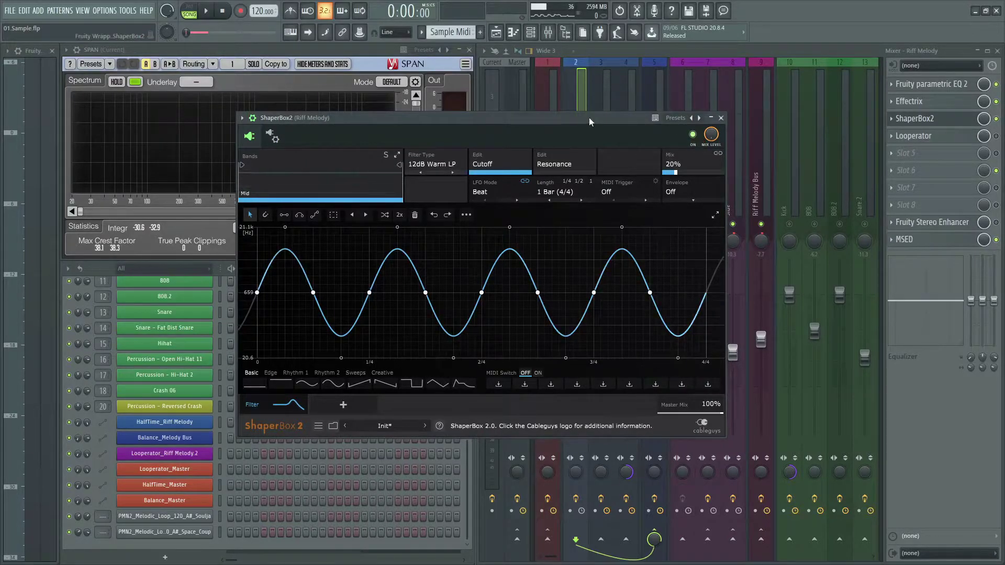
# Nudge the ShaperBox2 filter mix up while playing, keeping the LFO length at 1 Bar
pyautogui.press('space')
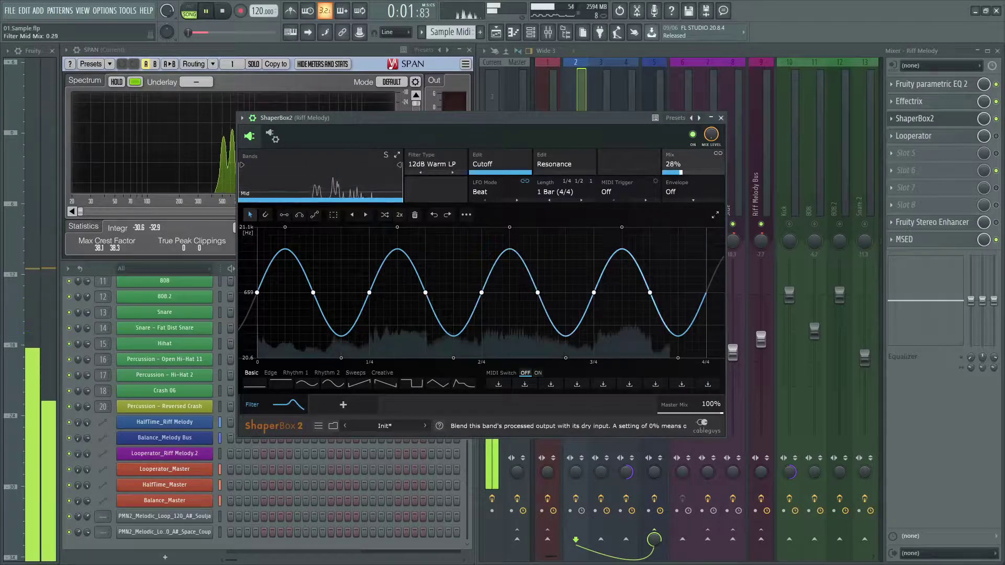
pyautogui.moveTo(676, 177)
pyautogui.mouseDown()
pyautogui.moveTo(693, 176)
pyautogui.moveTo(676, 176)
pyautogui.mouseUp()
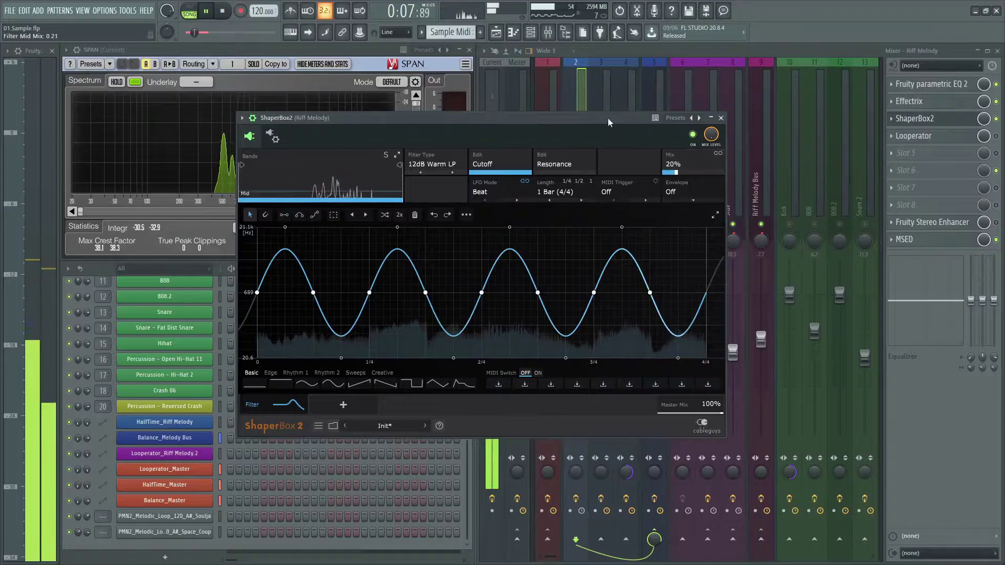
pyautogui.press('space')
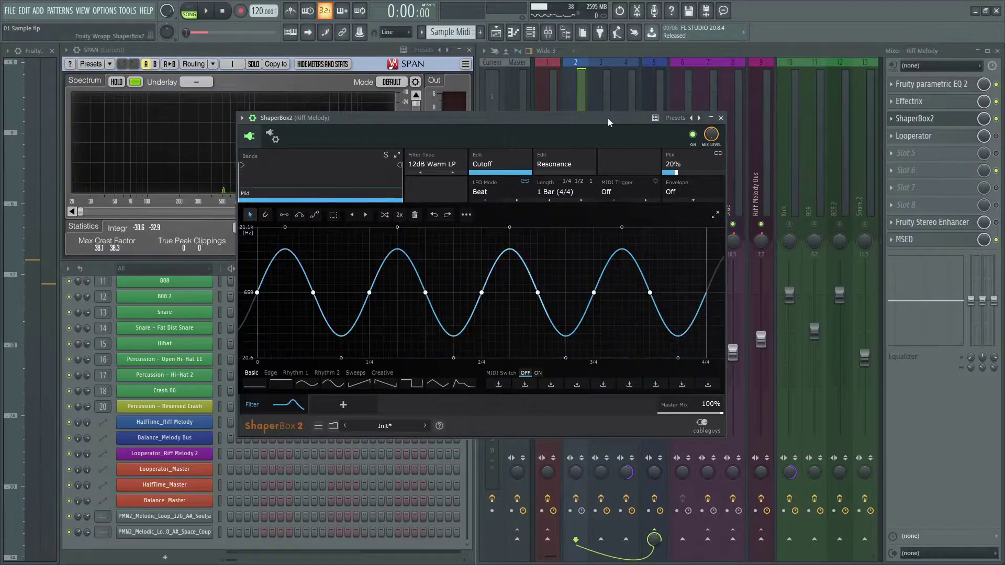
pyautogui.click(574, 191)
pyautogui.click(567, 364)
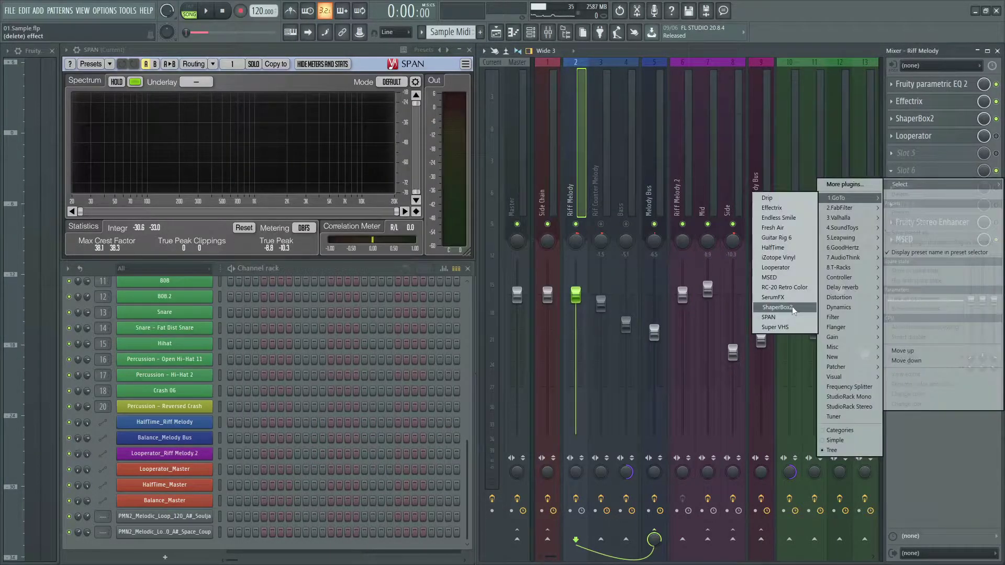
# Add a second ShaperBox2 with a Filter shaper using a four-cycle sine LFO
pyautogui.click(793, 309)
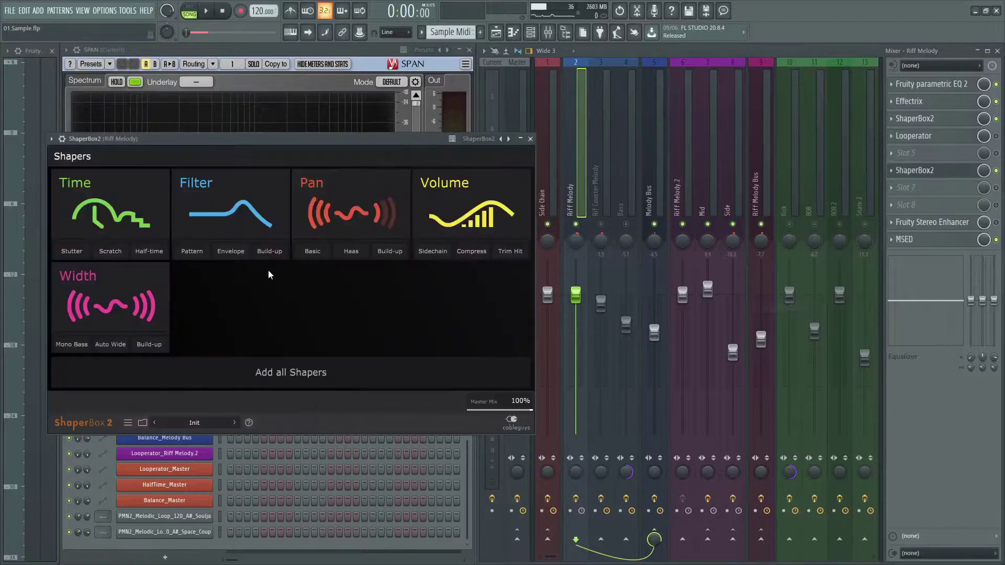
pyautogui.click(240, 216)
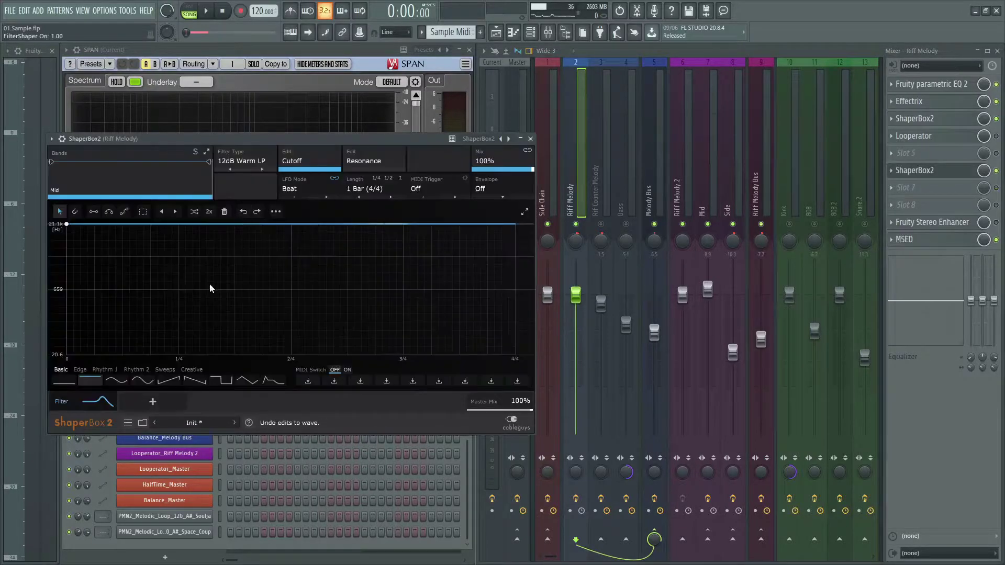
pyautogui.click(118, 381)
pyautogui.click(209, 212)
pyautogui.click(209, 212)
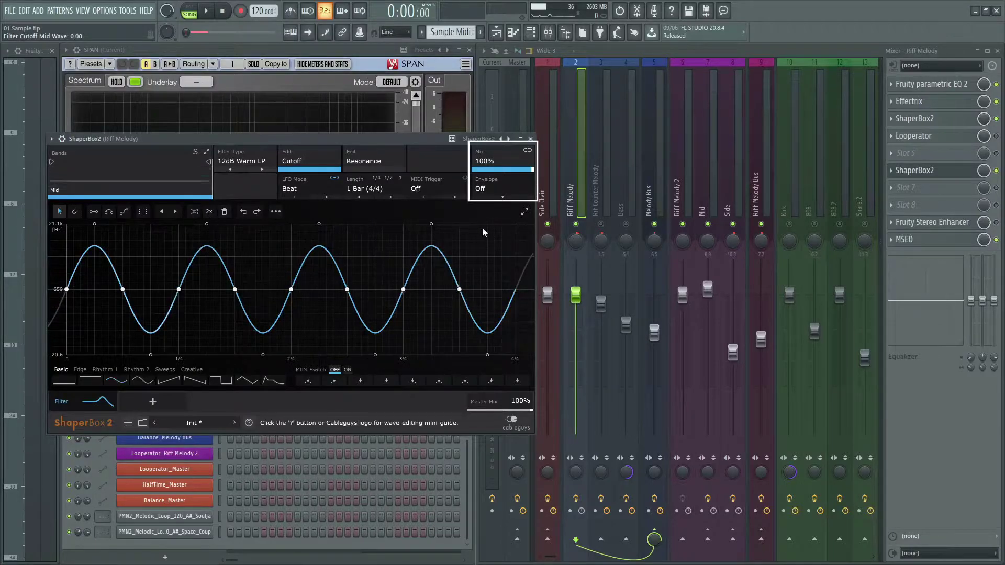
pyautogui.hotkey('ctrl', 'z')
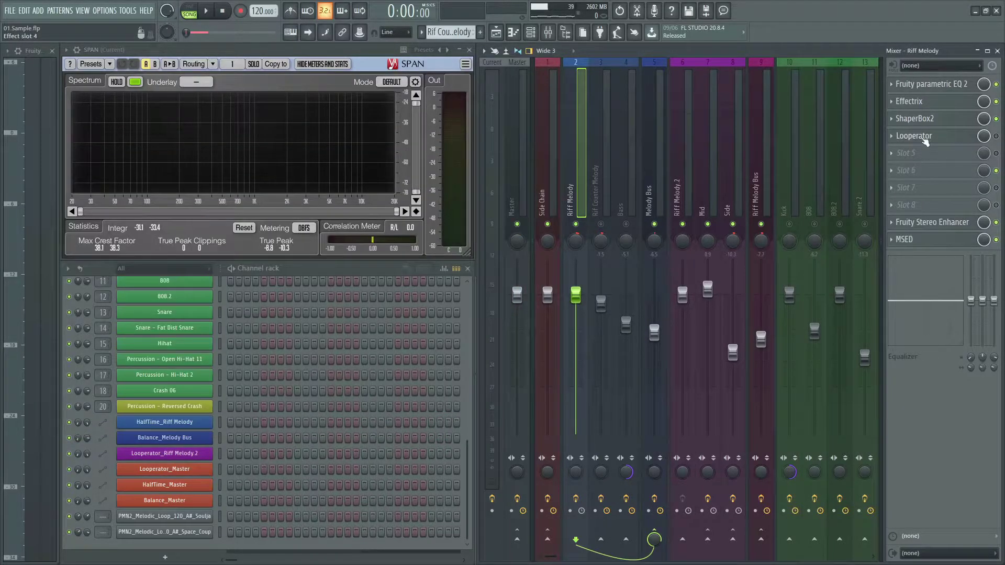
pyautogui.click(924, 139)
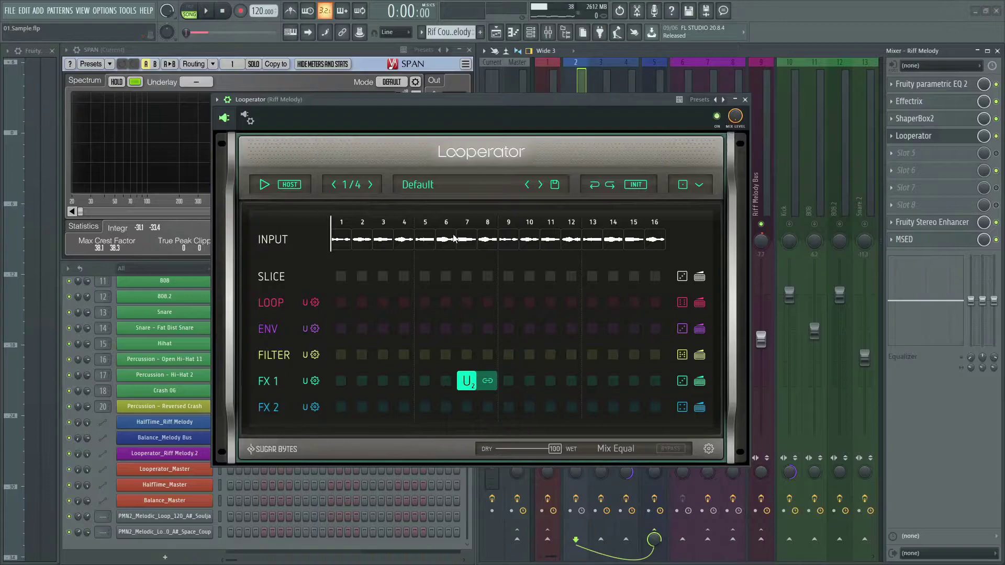
pyautogui.click(344, 278)
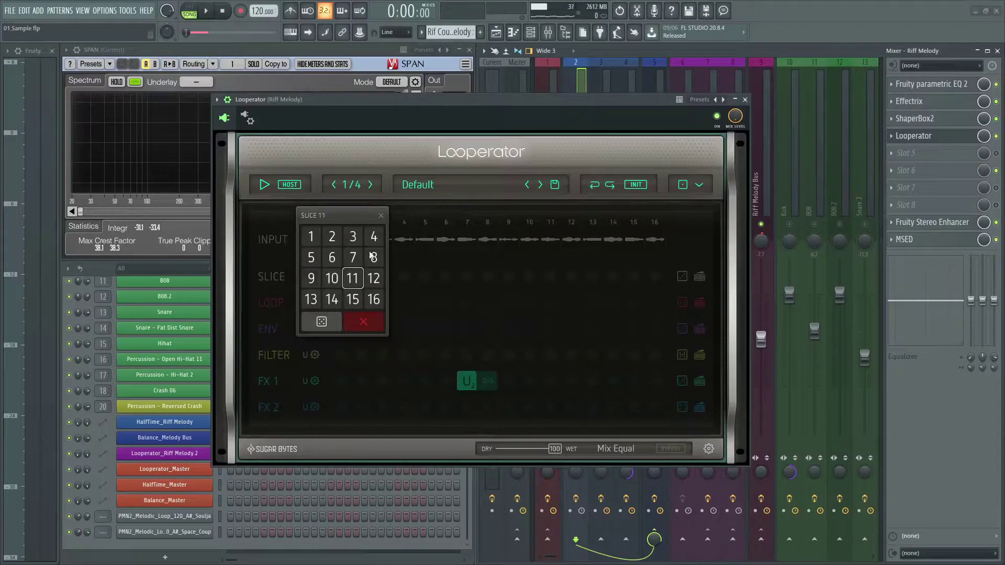
pyautogui.click(381, 216)
pyautogui.click(342, 302)
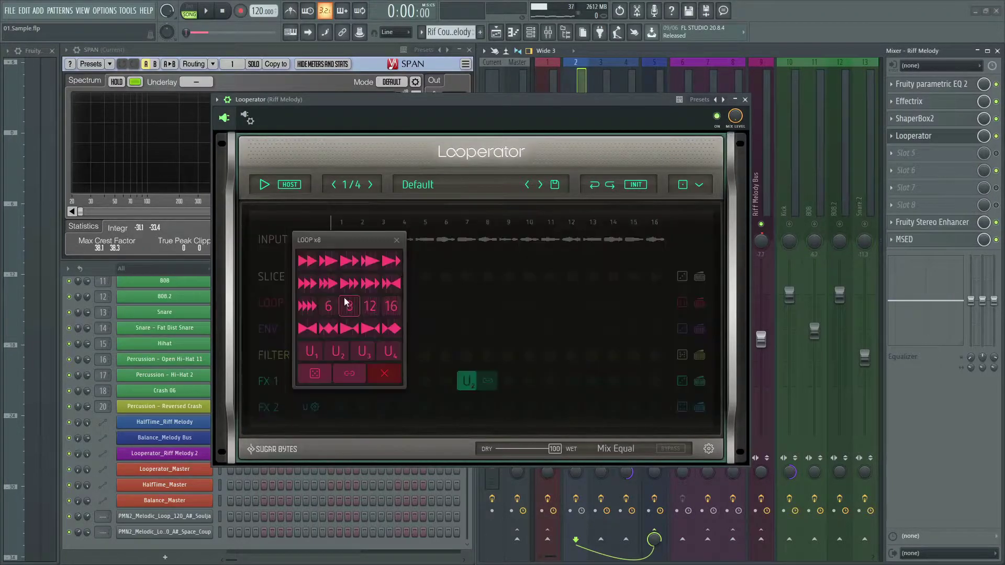
pyautogui.click(397, 241)
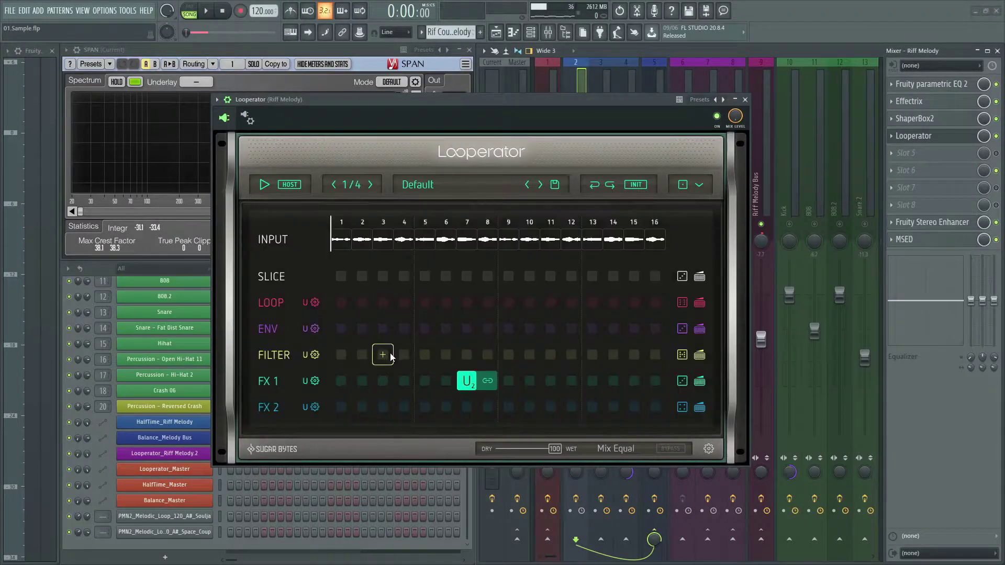
pyautogui.click(315, 381)
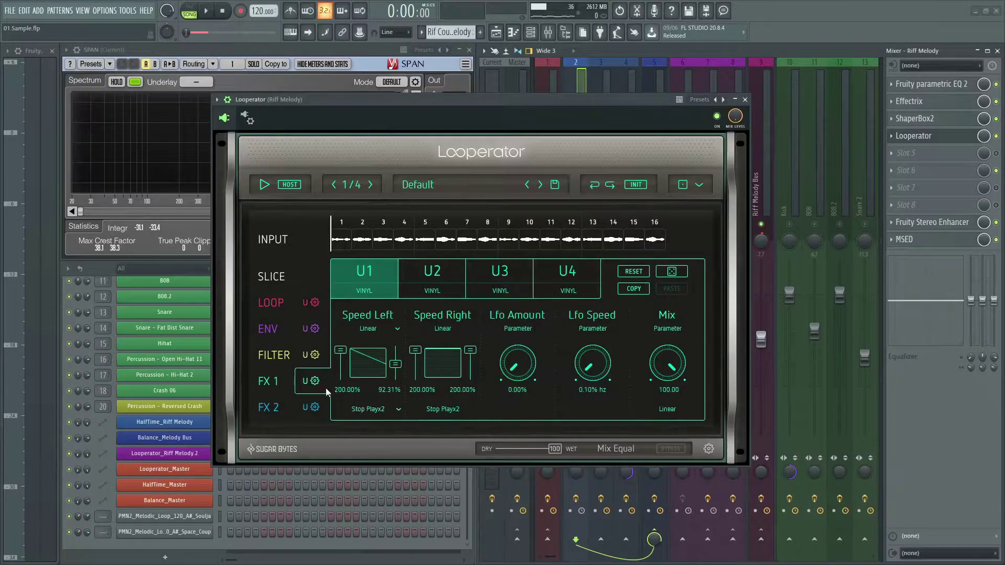
pyautogui.click(315, 381)
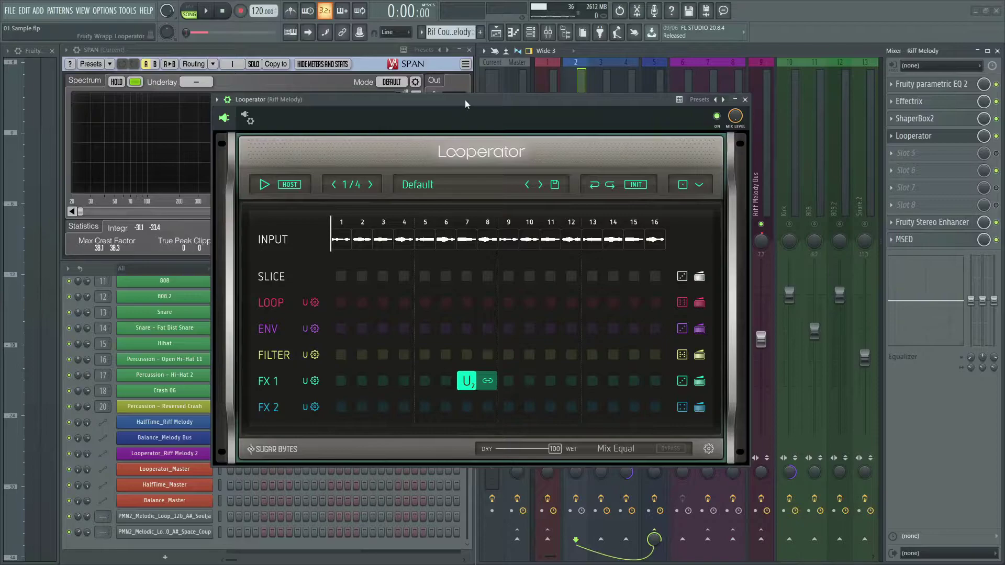
pyautogui.press('space')
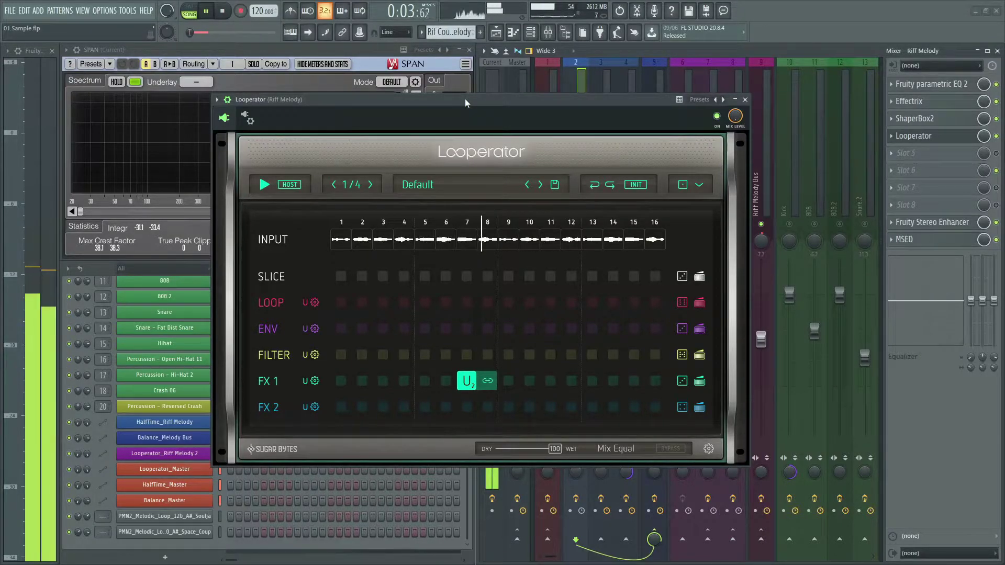
pyautogui.press('space')
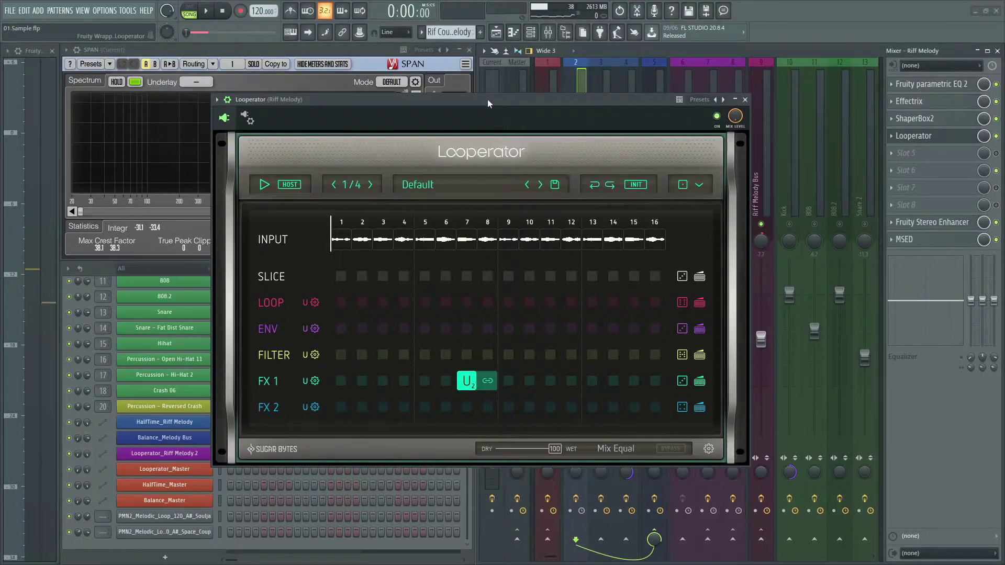
# Review Fruity Stereo Enhancer, then play the Rif Counter Melody track through its effect chain
pyautogui.press('Escape')
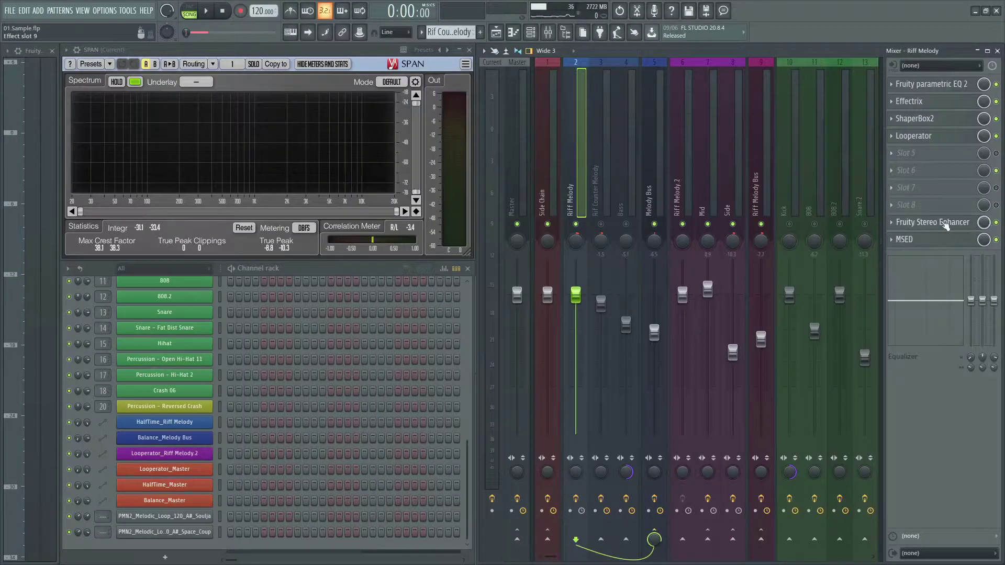
pyautogui.click(947, 225)
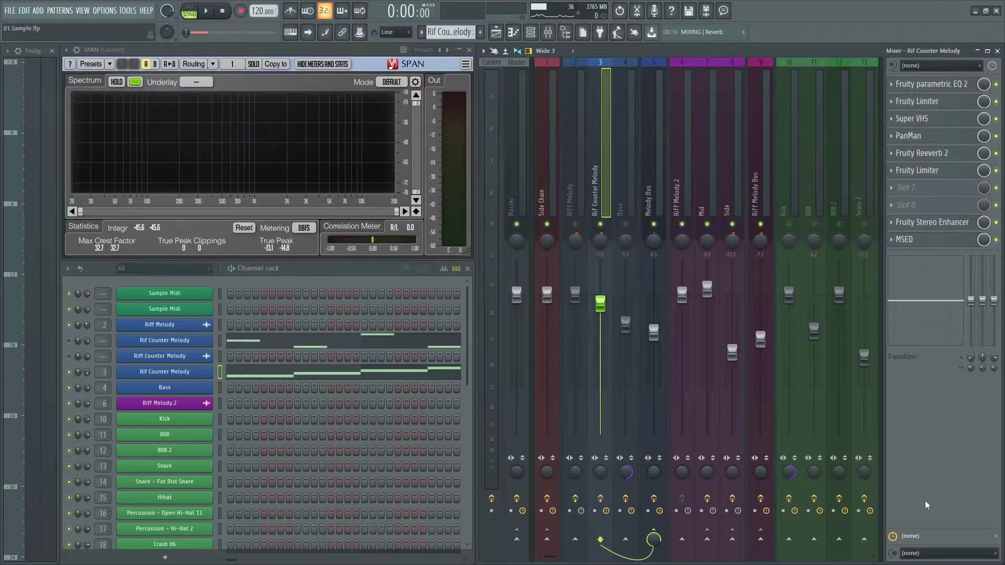
pyautogui.press('space')
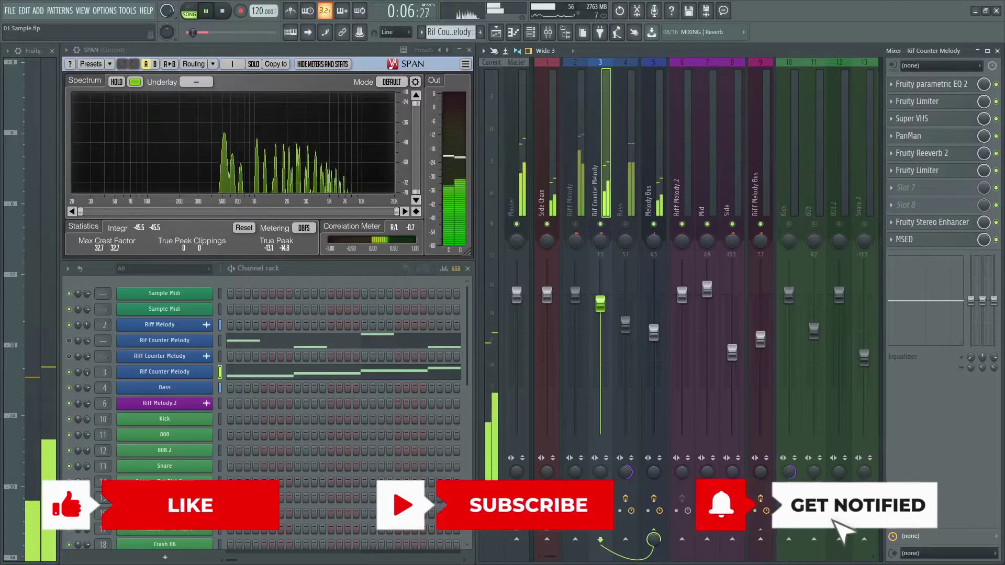
pyautogui.press('space')
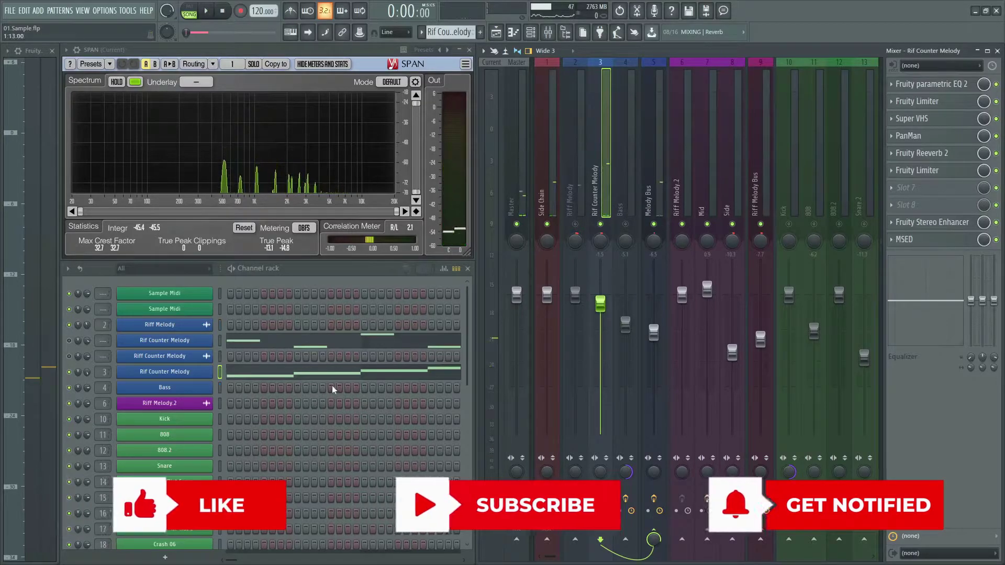
# Check the Rif Counter Melody synth, then play its D#6, C6, F#6 pattern in the piano roll
pyautogui.click(192, 344)
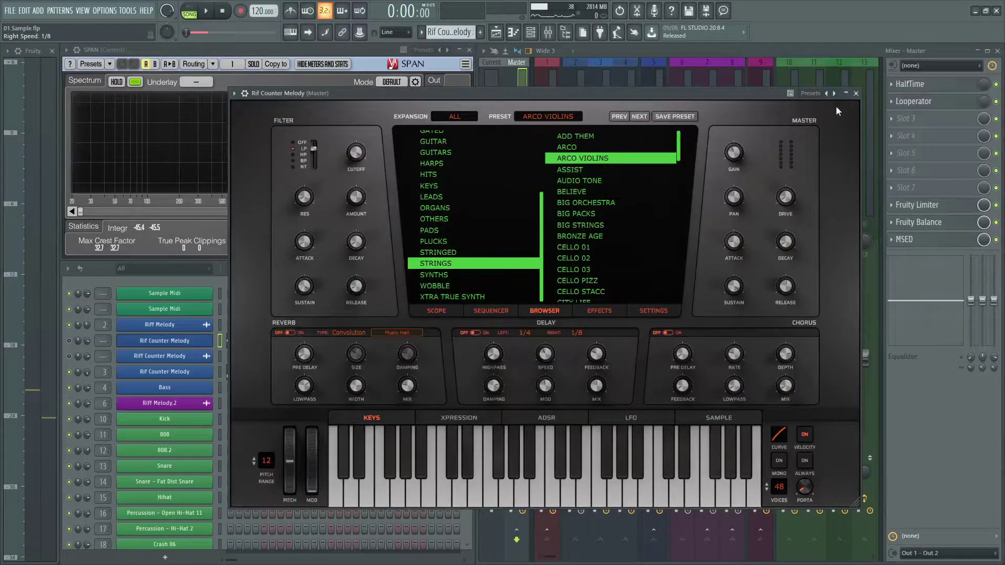
pyautogui.click(856, 93)
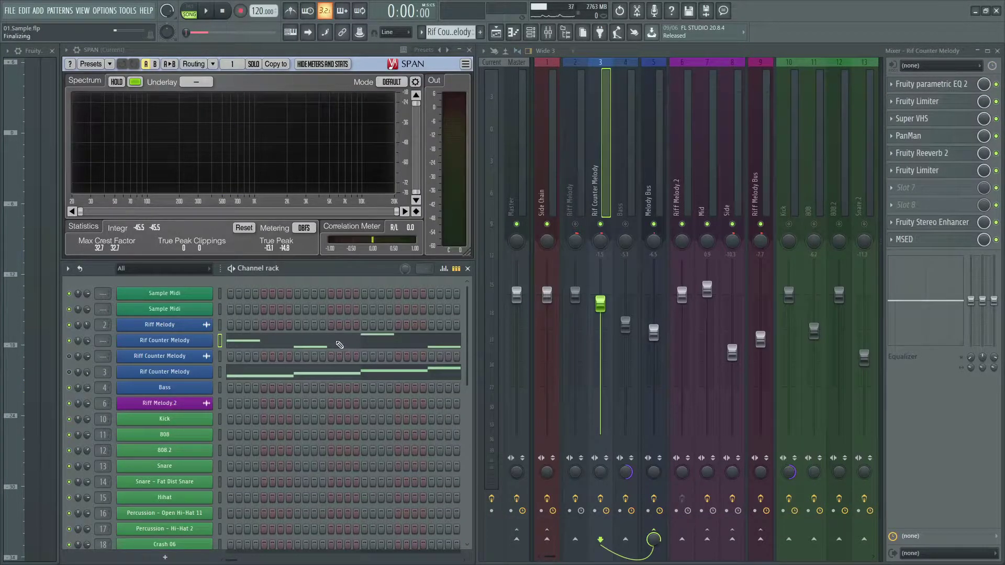
pyautogui.click(339, 345)
pyautogui.press('space')
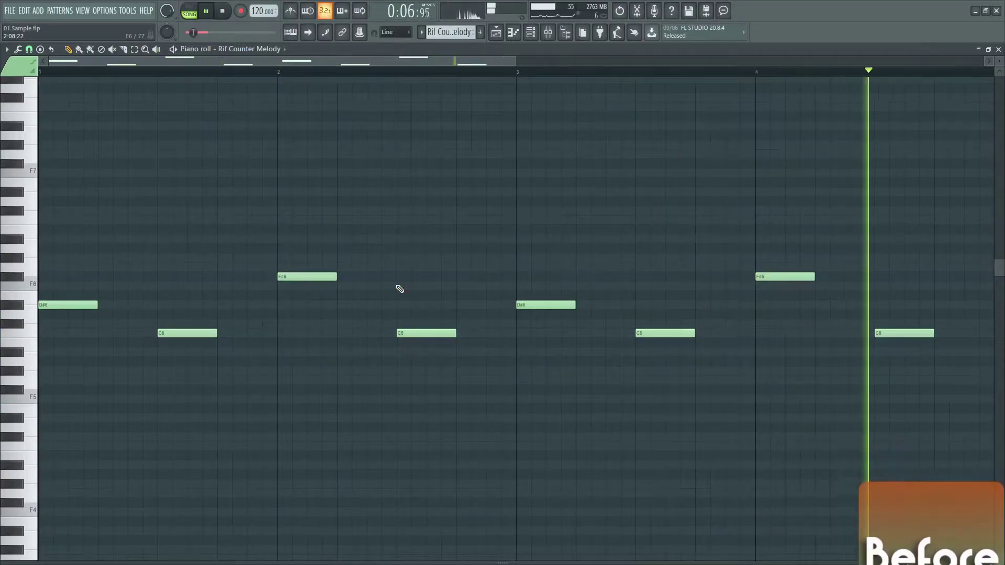
pyautogui.press('space')
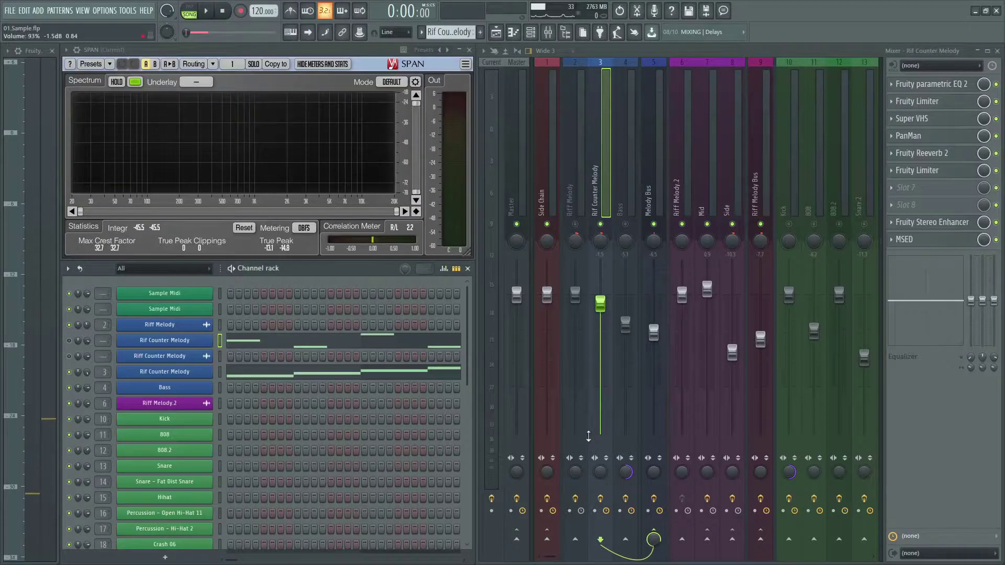
pyautogui.press('space')
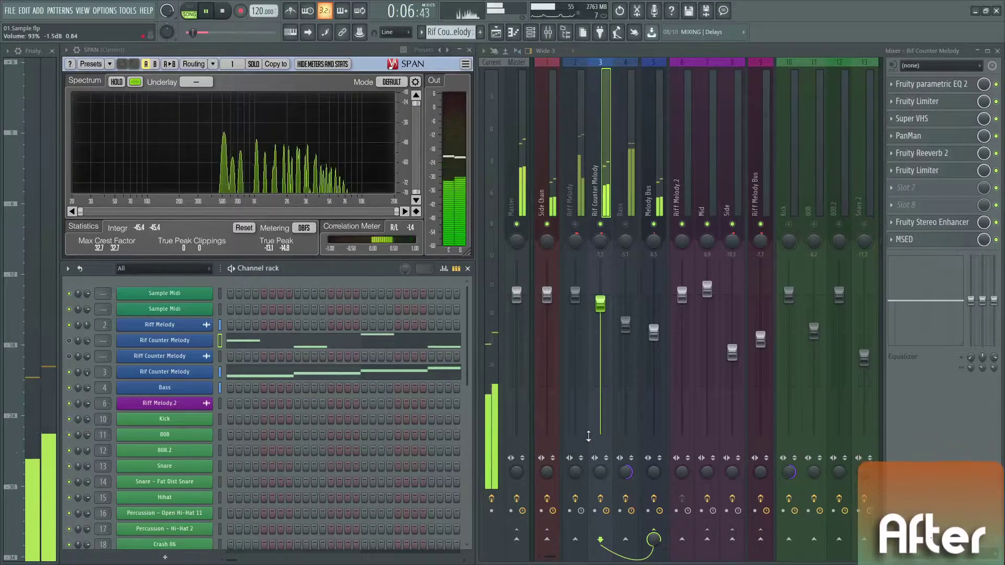
pyautogui.press('space')
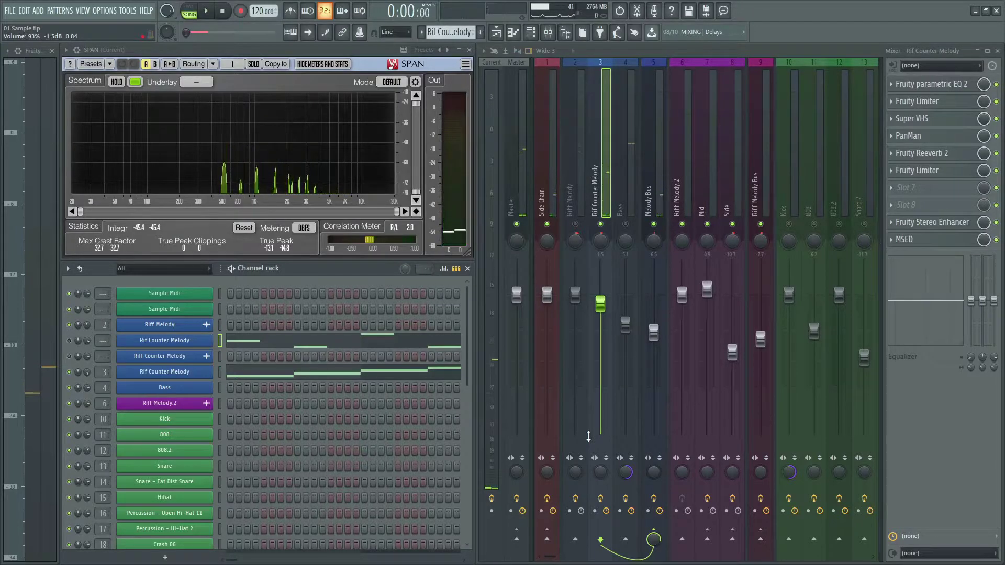
# Render the Rif Counter Melody pattern as an audio clip
pyautogui.press('F7')
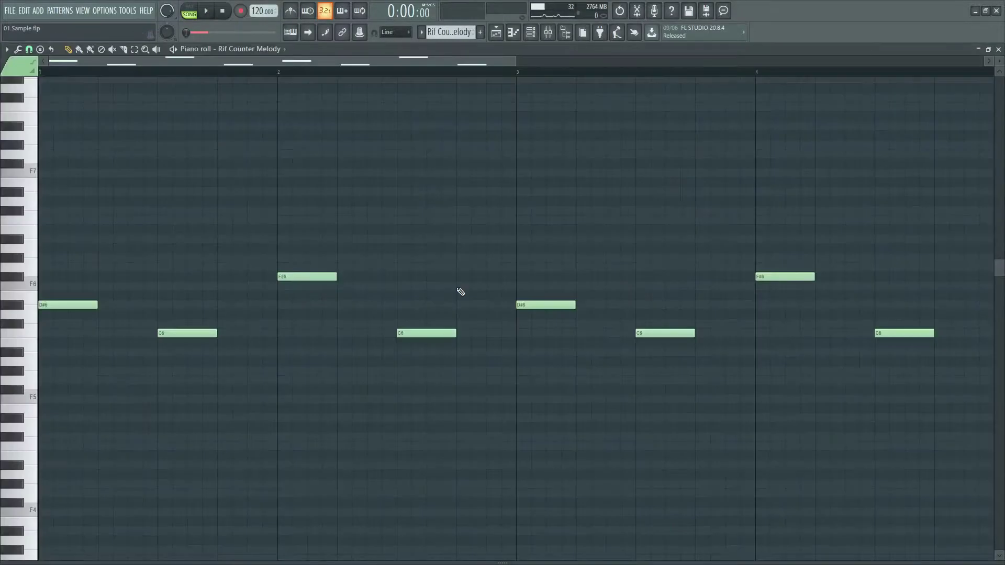
pyautogui.click(421, 32)
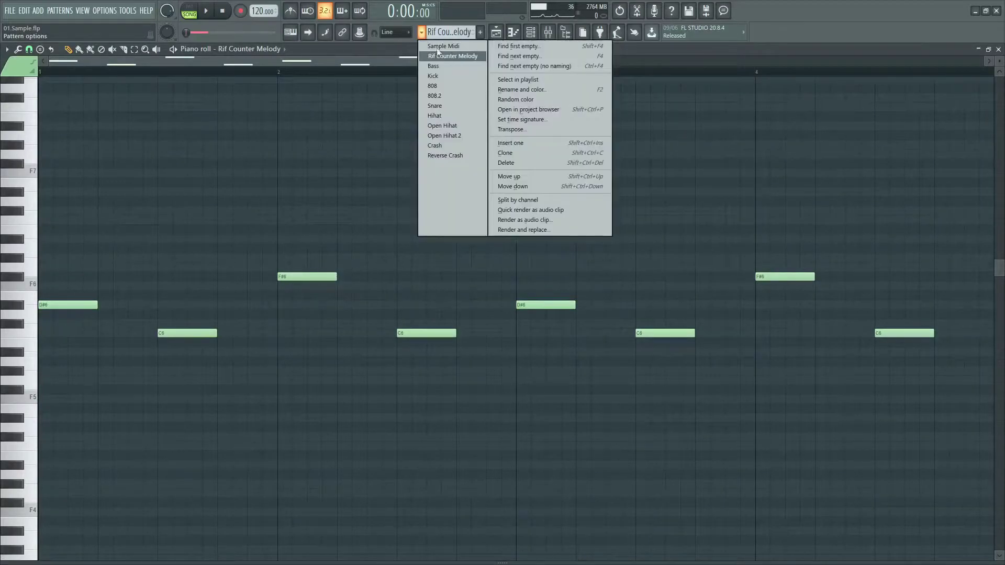
pyautogui.click(548, 214)
# Apply Momentum's reverse effect to the first slices, audition it, and bring up the parametric EQ
pyautogui.click(165, 372)
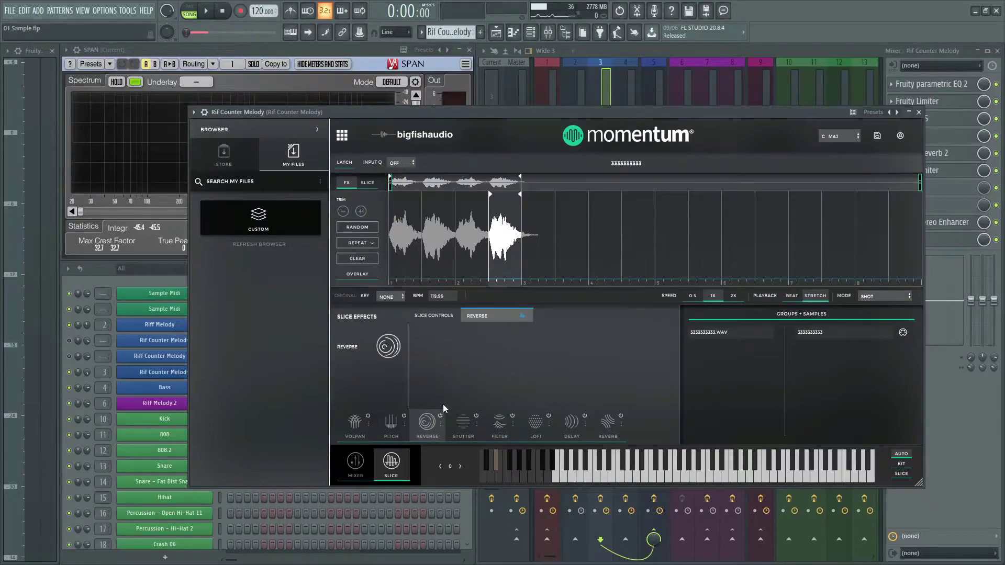
pyautogui.moveTo(390, 244)
pyautogui.mouseDown()
pyautogui.moveTo(420, 204)
pyautogui.moveTo(498, 207)
pyautogui.mouseUp()
pyautogui.press('space')
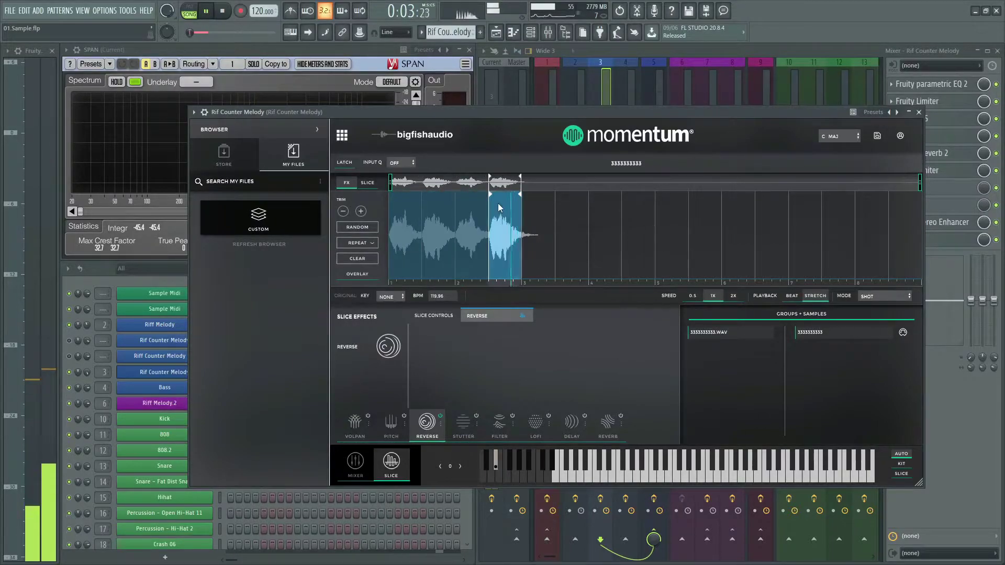
pyautogui.press('space')
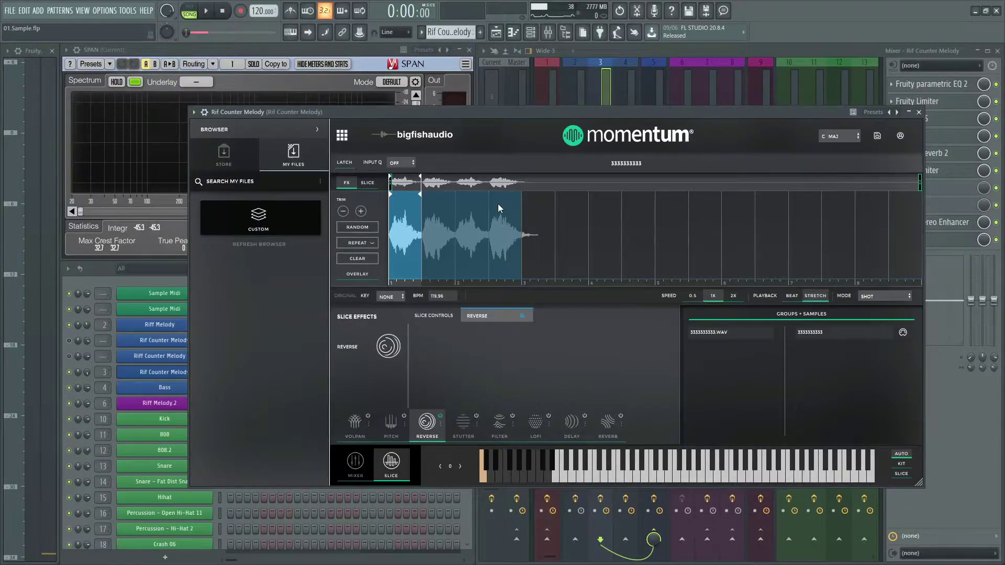
pyautogui.click(919, 112)
pyautogui.click(927, 84)
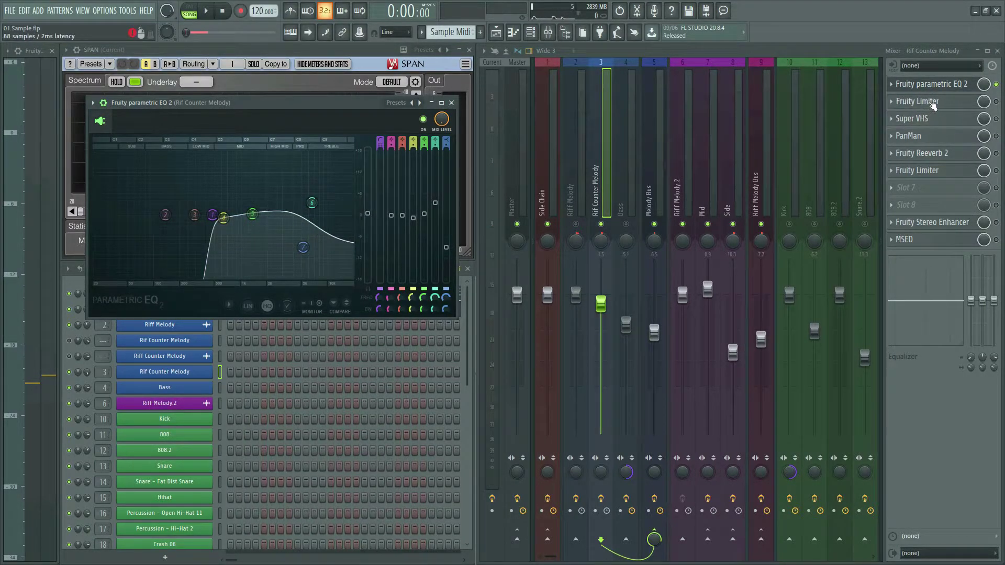
# Play Rif Counter Melody through Fruity Limiter and Super VHS, lowering the VHS Drift amount
pyautogui.click(934, 102)
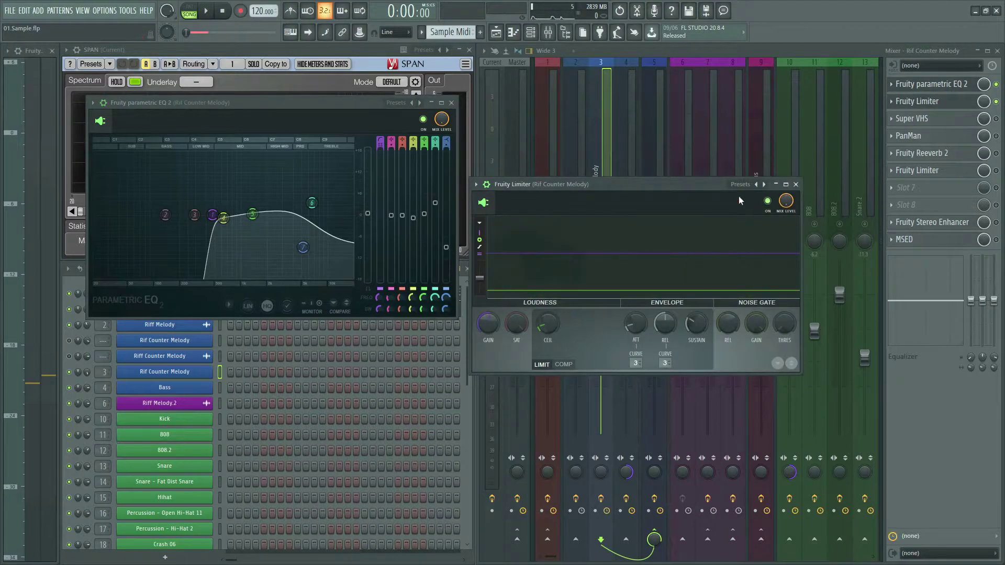
pyautogui.press('space')
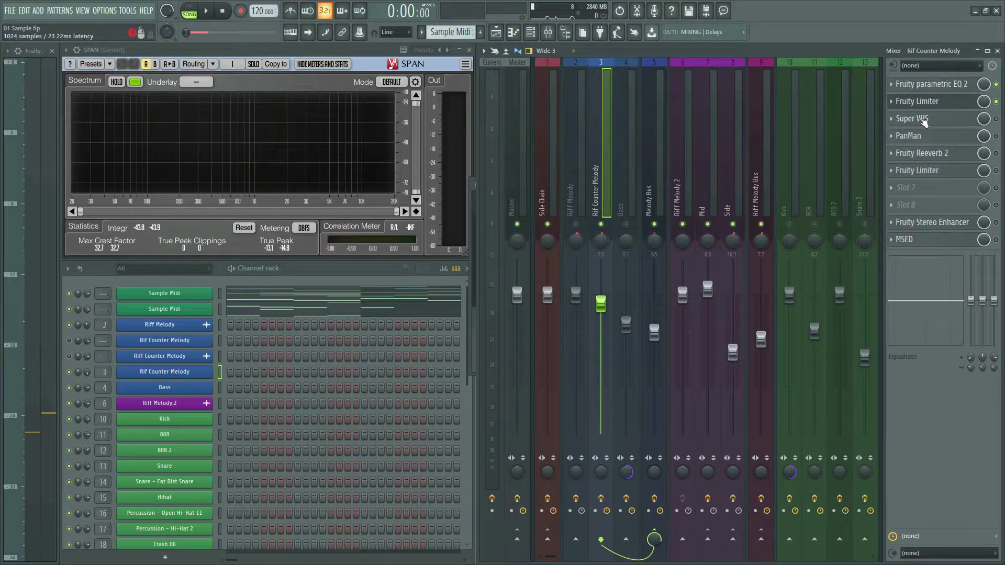
pyautogui.click(925, 119)
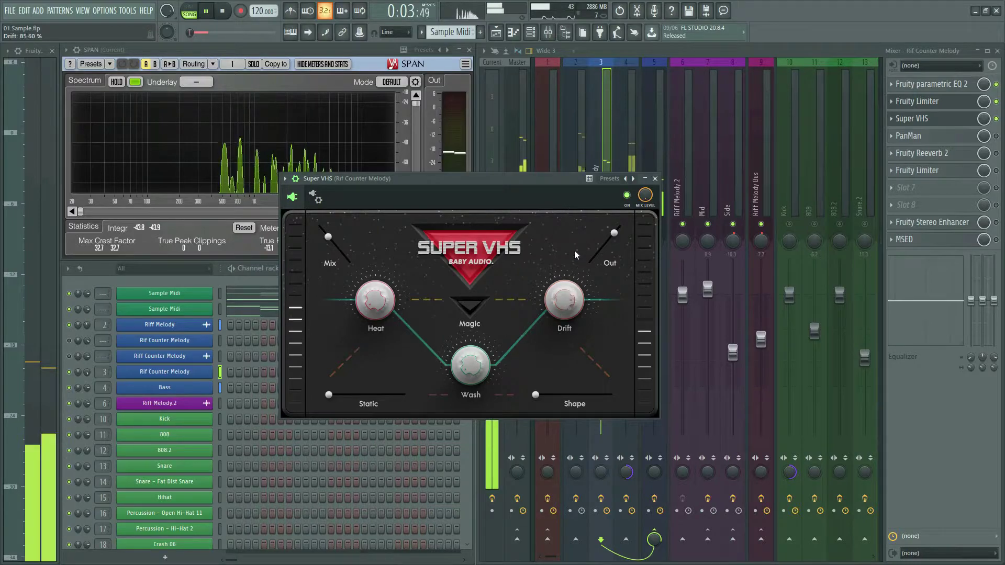
pyautogui.moveTo(580, 292); pyautogui.dragTo(581, 302)
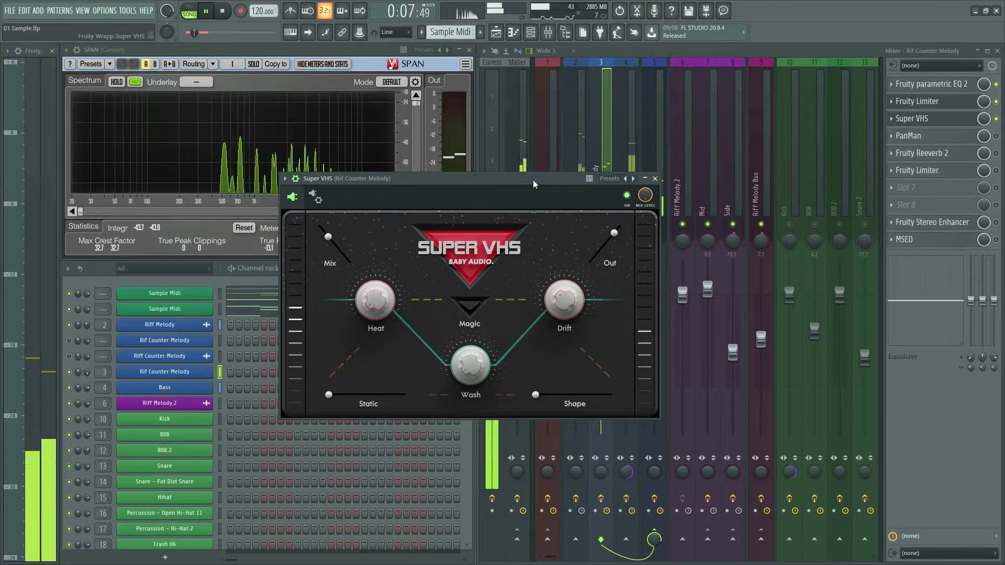
# Close Super VHS and audition the PanMan auto-panning on Rif Counter Melody
pyautogui.press('space')
pyautogui.click(655, 179)
pyautogui.click(914, 137)
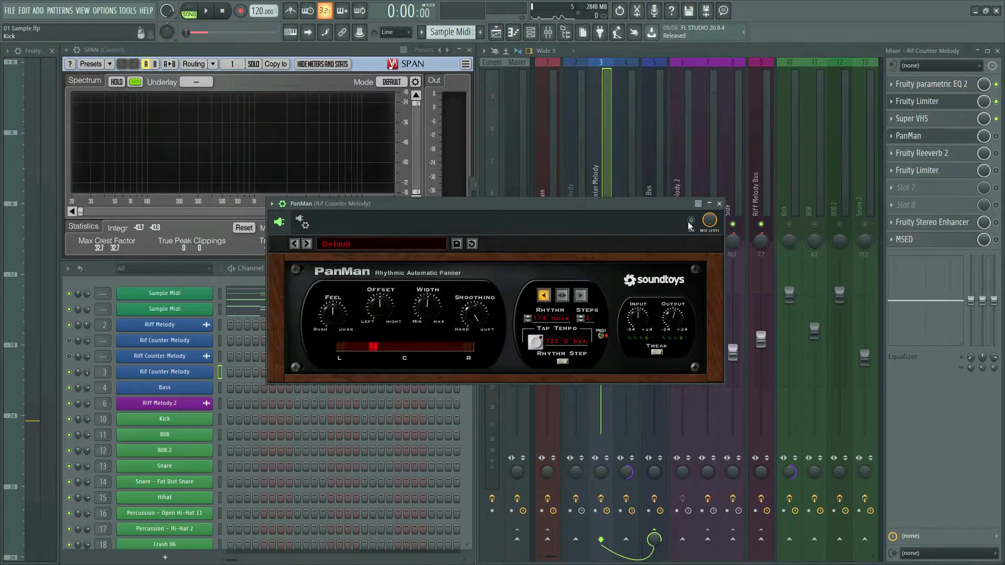
pyautogui.press('space')
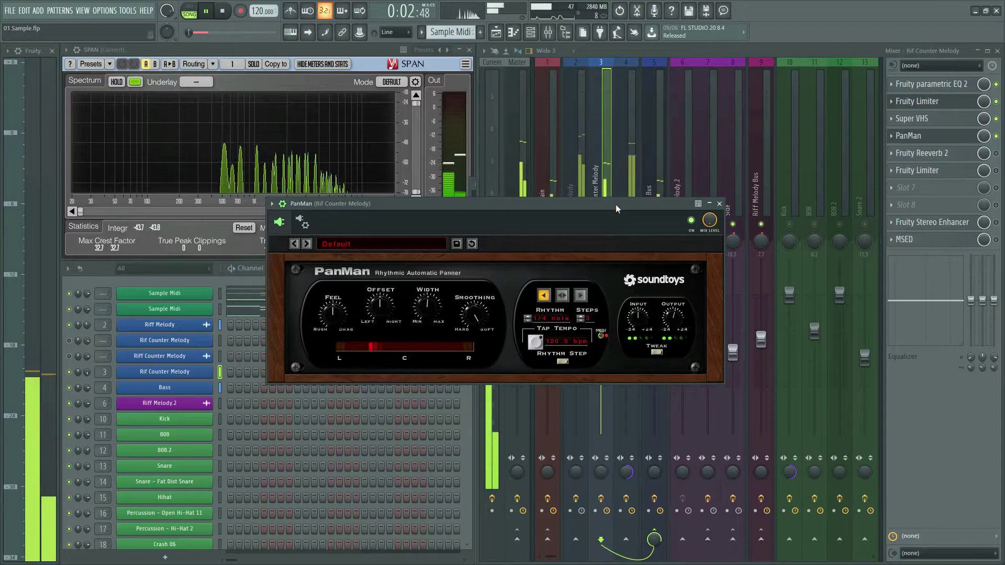
pyautogui.press('space')
pyautogui.click(720, 204)
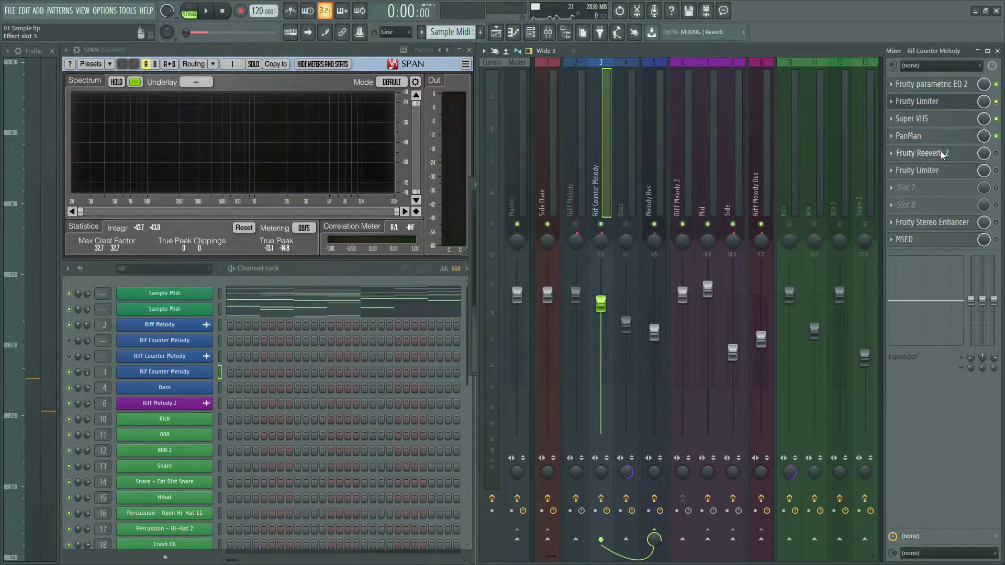
# Review the Reeverb 2, Limiter and Stereo Enhancer settings while the melody plays
pyautogui.click(922, 153)
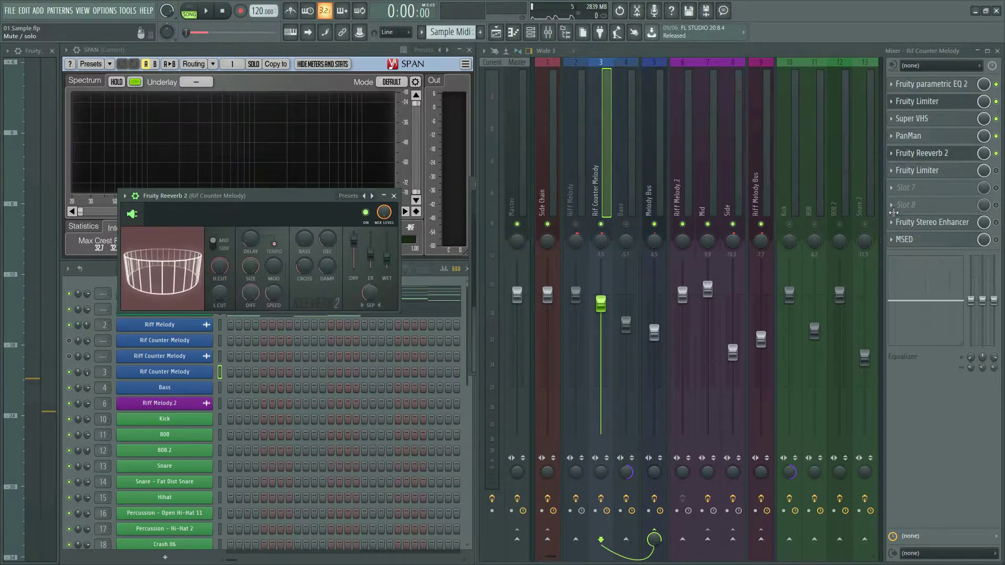
pyautogui.click(917, 170)
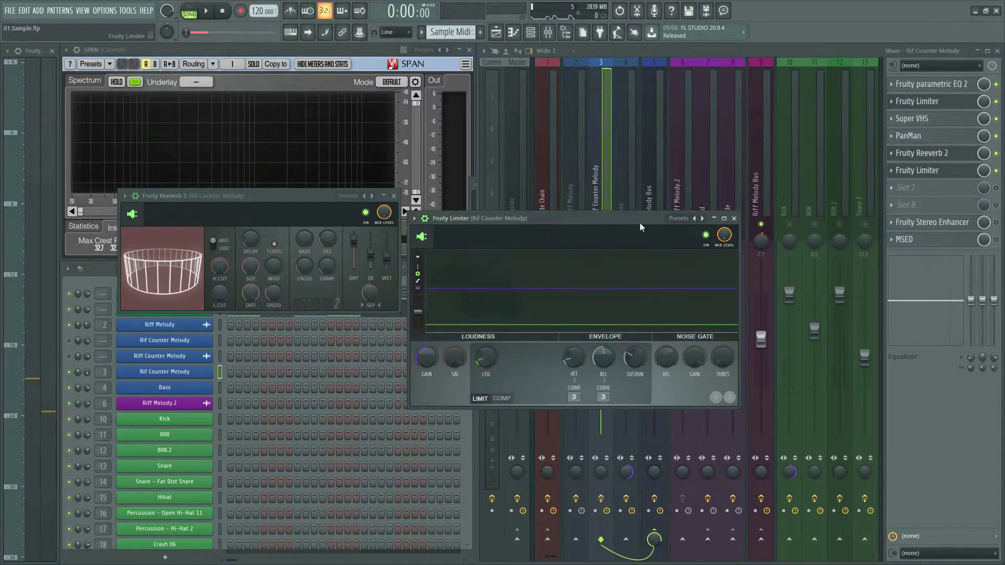
pyautogui.press('space')
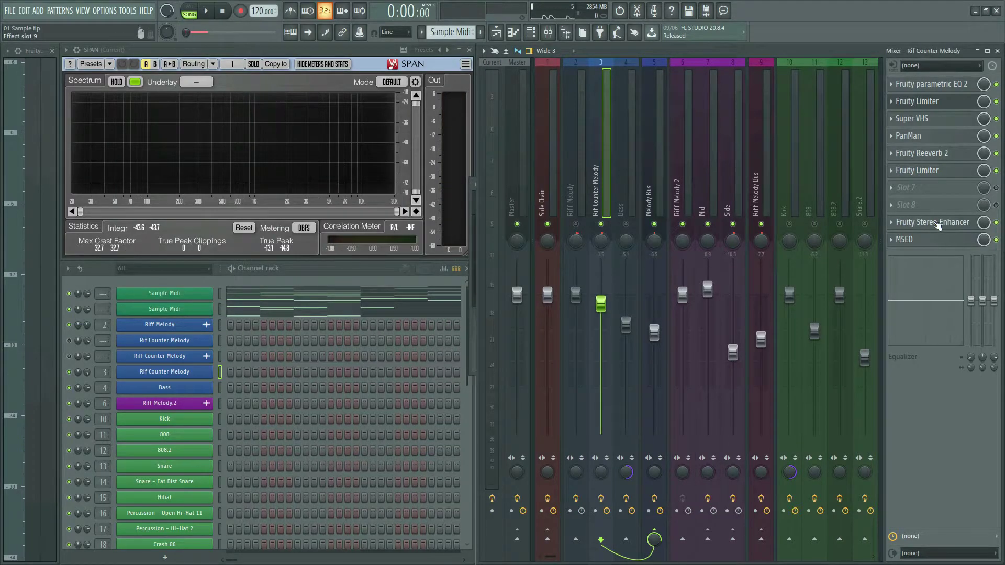
pyautogui.click(938, 225)
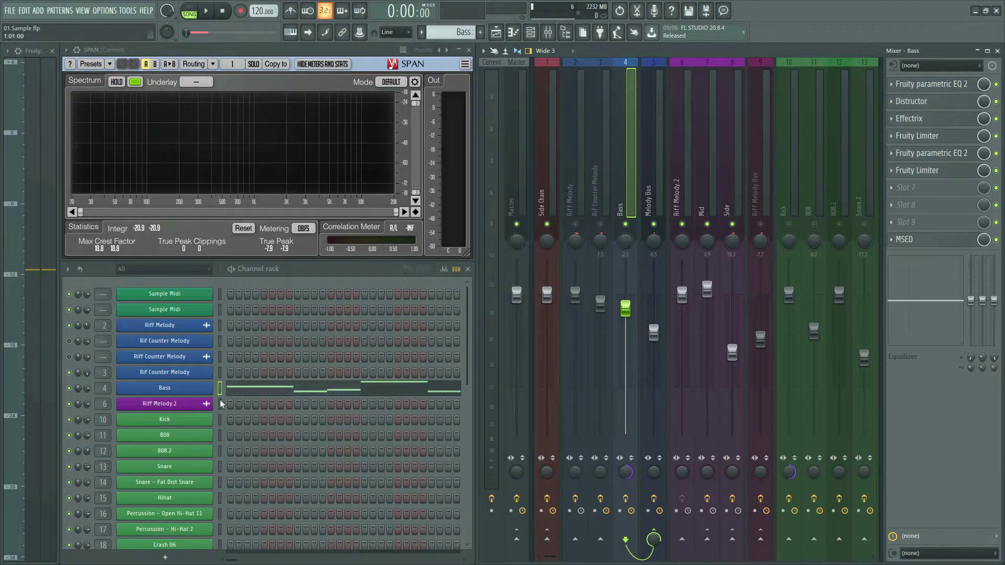
pyautogui.click(192, 393)
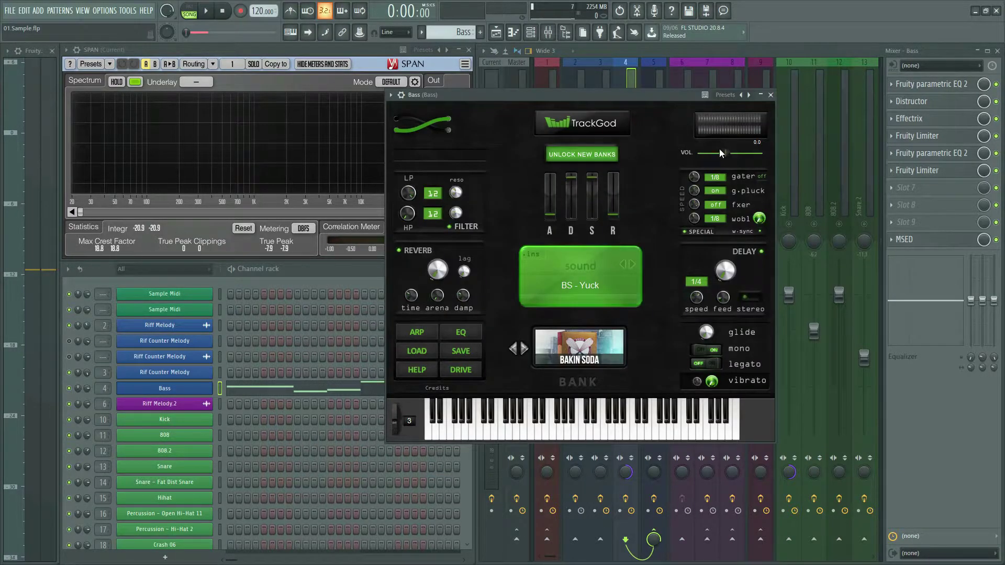
pyautogui.press('Escape')
pyautogui.click(335, 387)
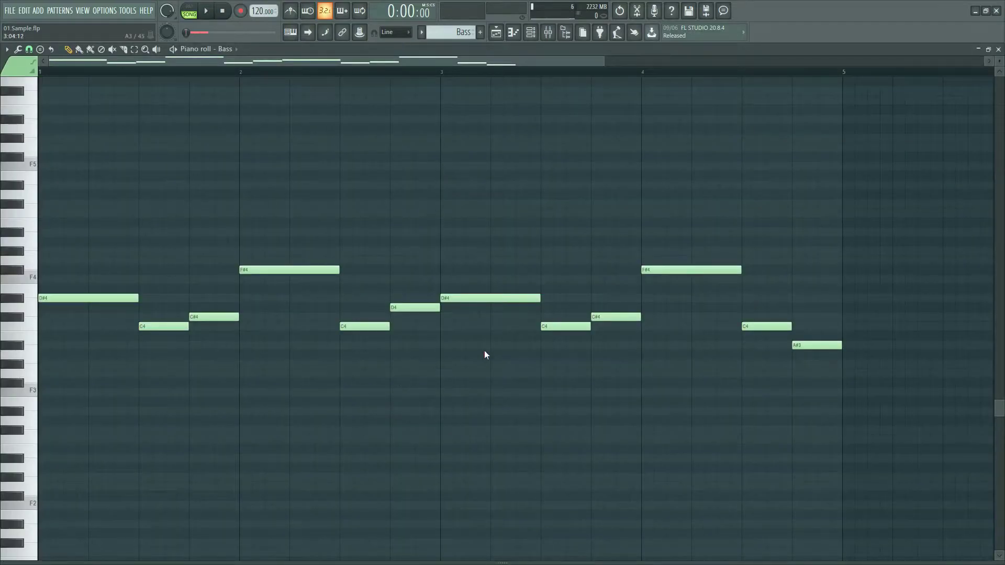
pyautogui.press('space')
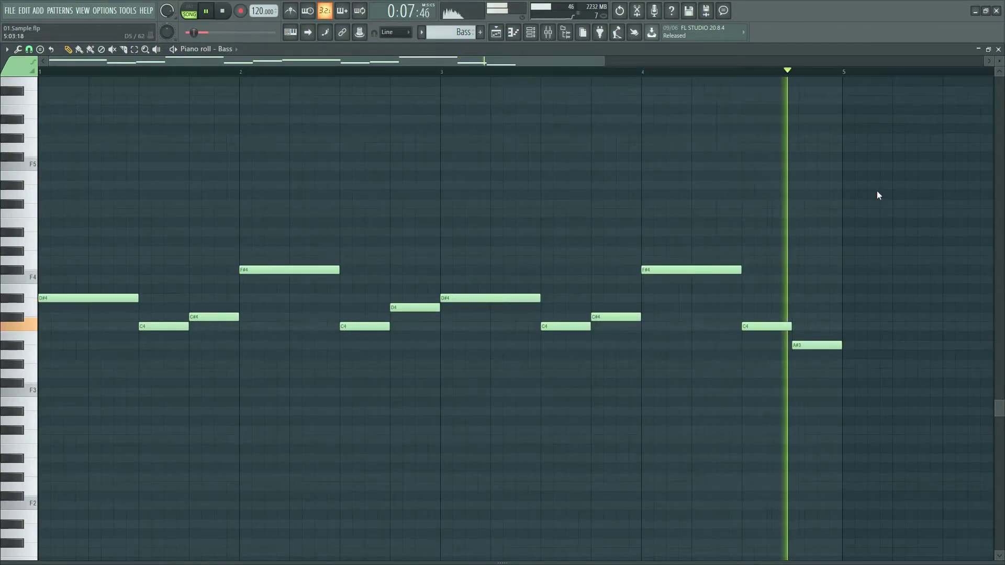
pyautogui.press('space')
pyautogui.click(999, 49)
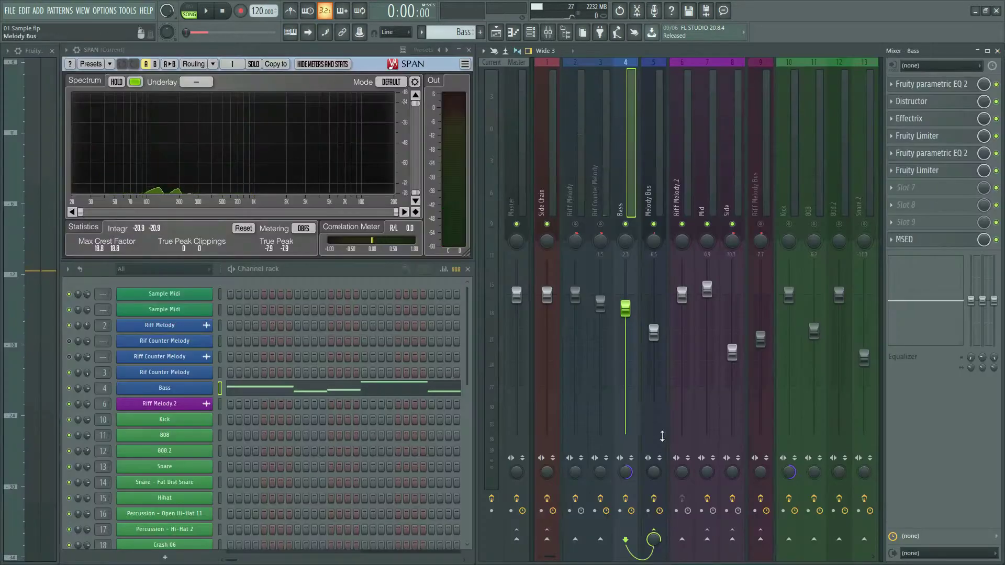
pyautogui.press('space')
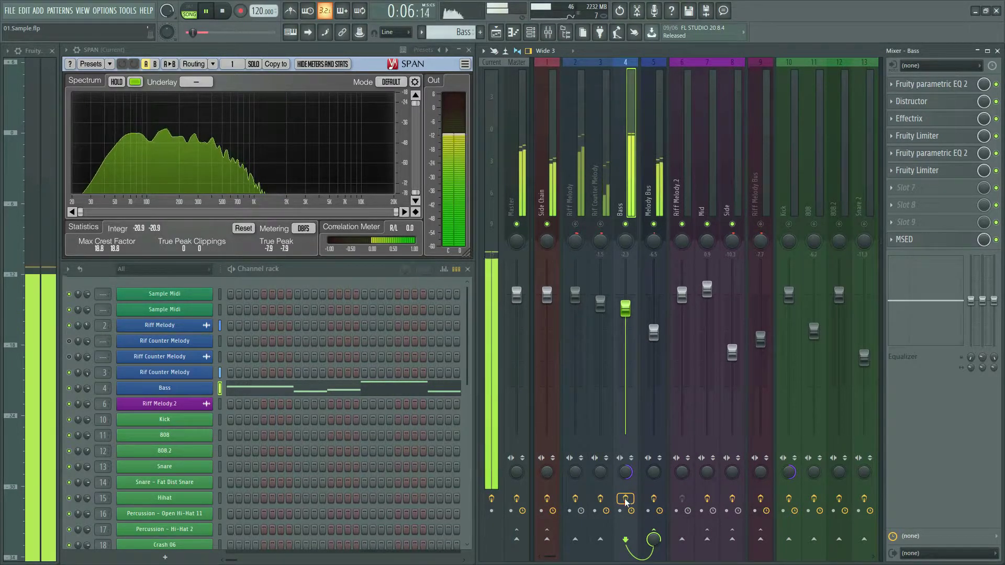
pyautogui.press('space')
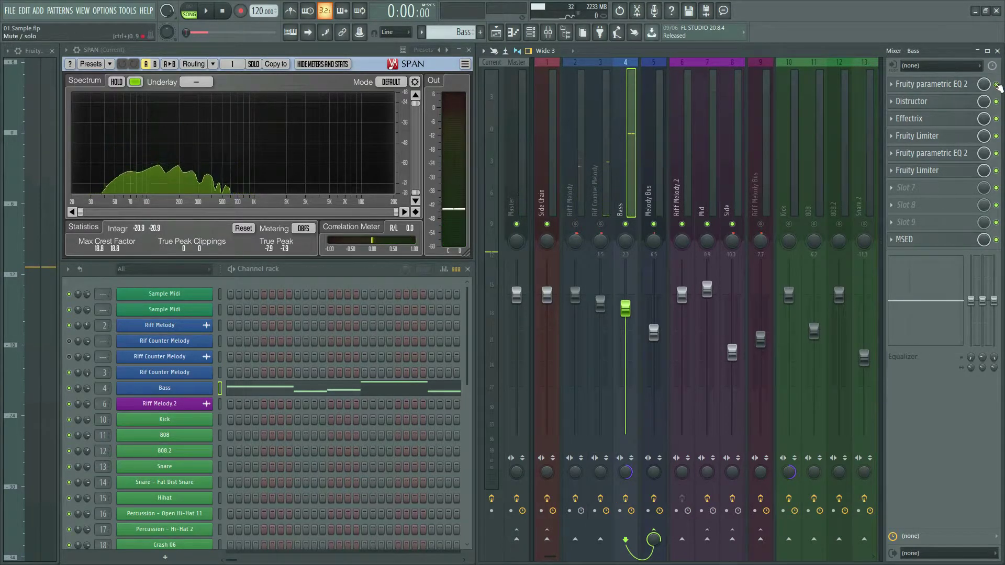
# Check the Bass EQ, then A/B the Distructor wave-folder distortion during playback
pyautogui.rightClick(993, 94)
pyautogui.press('Escape')
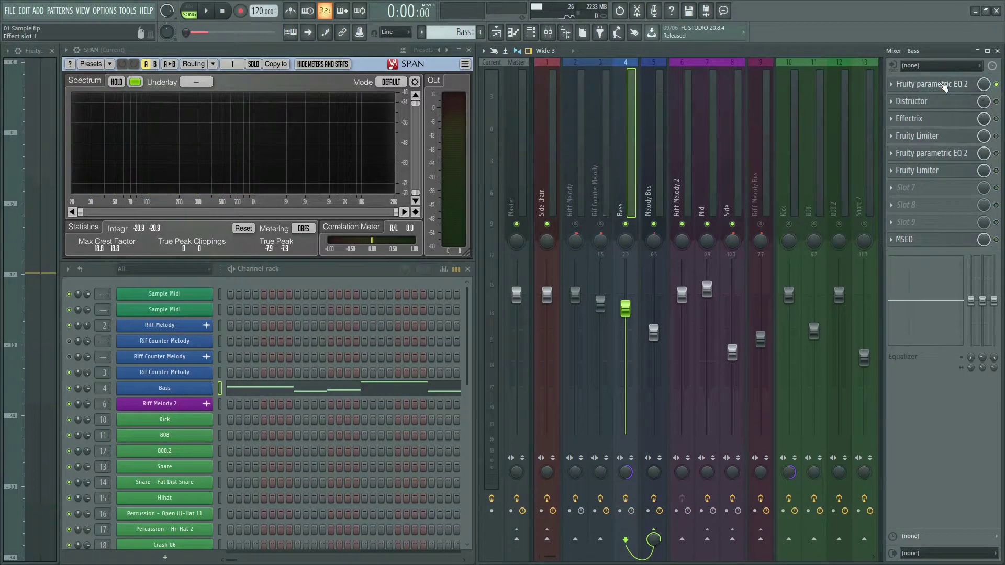
pyautogui.click(945, 85)
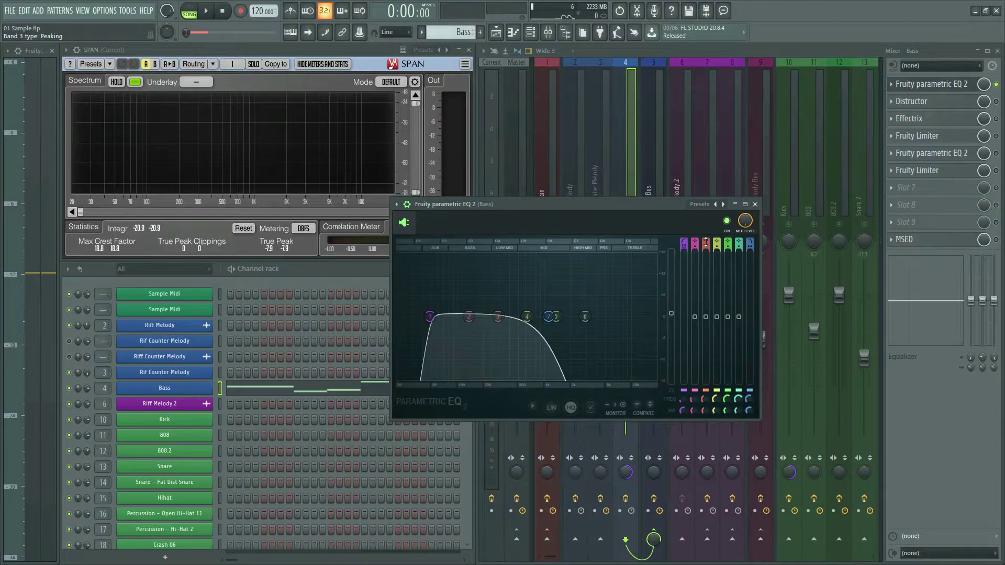
pyautogui.click(755, 204)
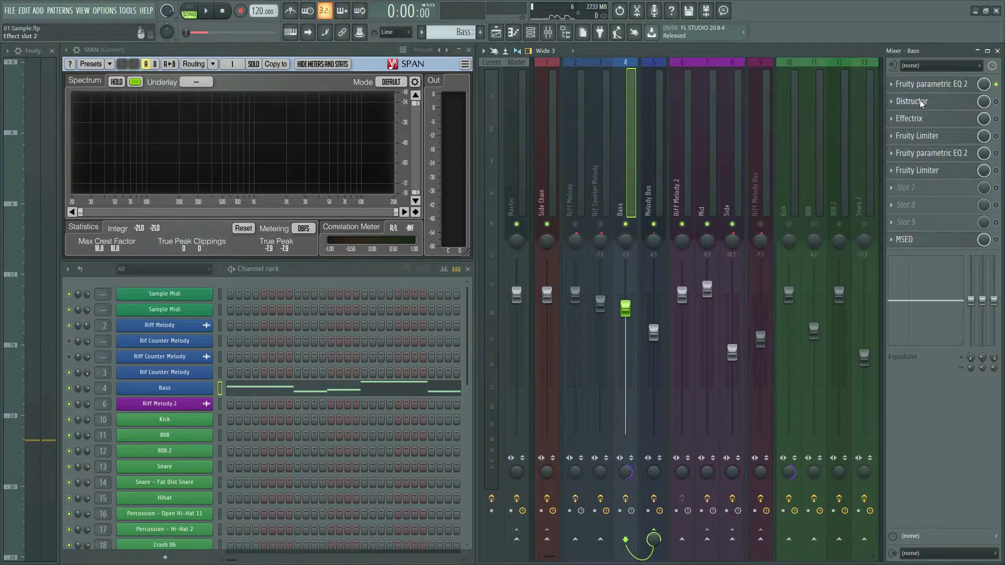
pyautogui.click(922, 102)
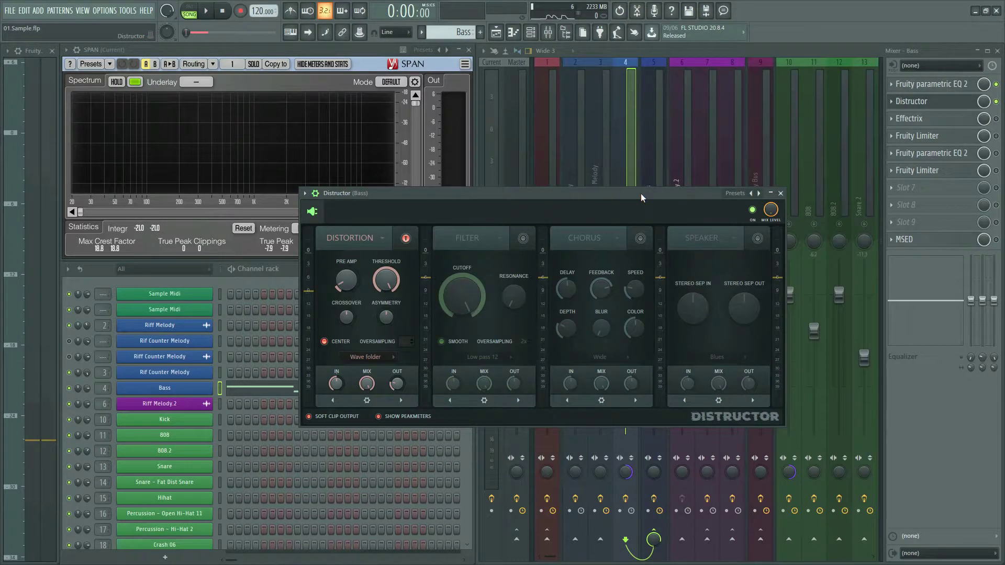
pyautogui.press('space')
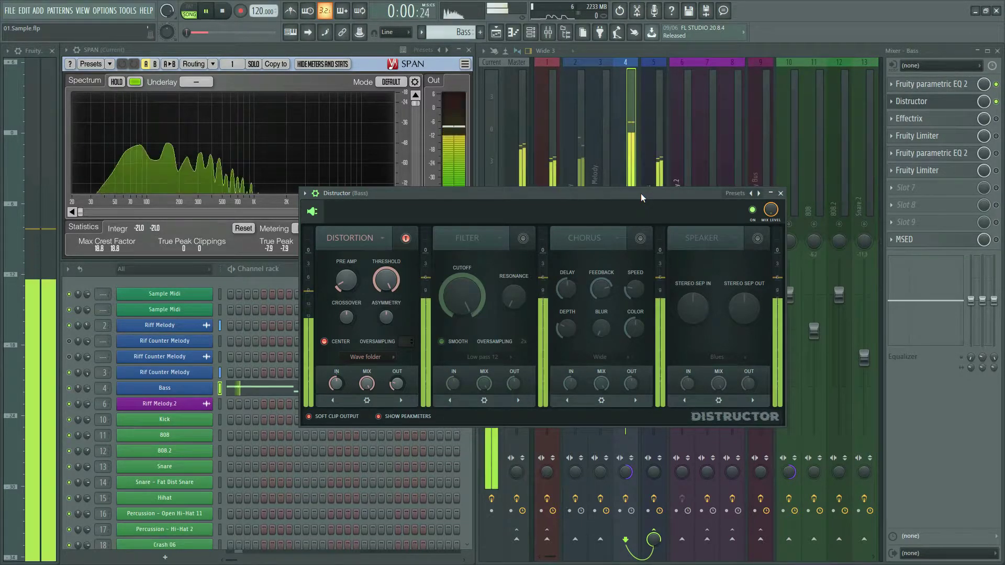
pyautogui.click(751, 210)
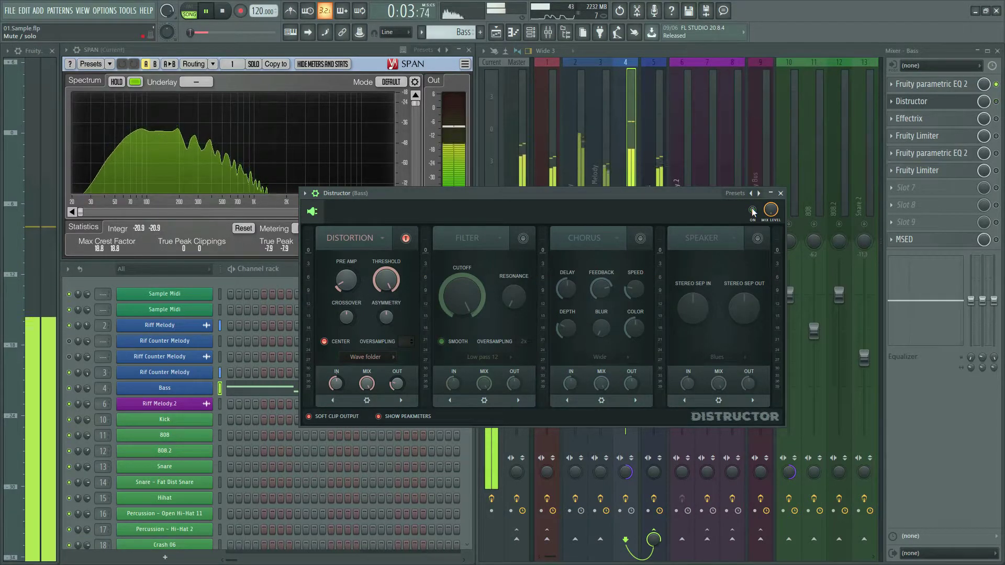
pyautogui.click(753, 210)
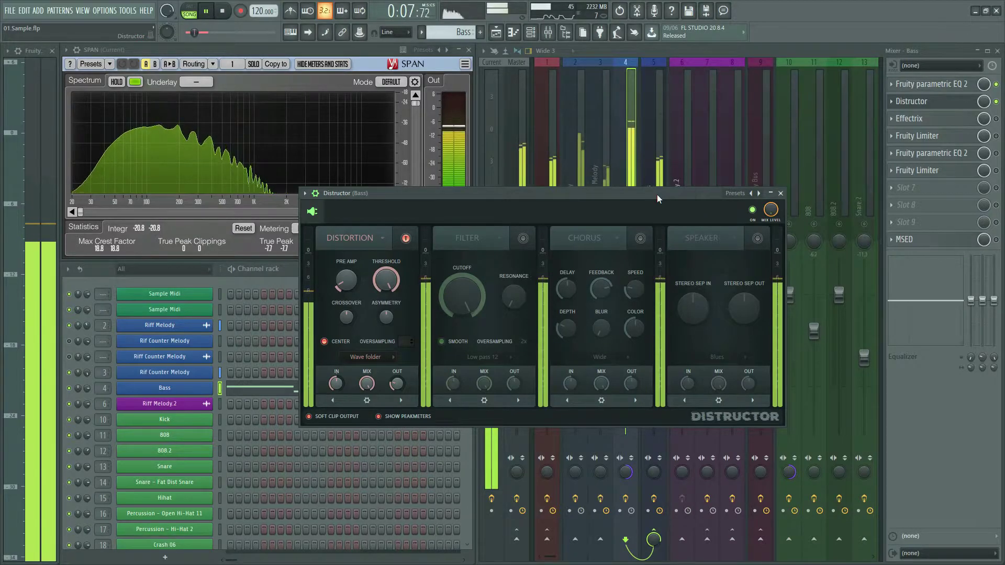
# Switch on the Bass Effectrix and raise its Stutter mix to 32% while playing
pyautogui.press('space')
pyautogui.click(781, 193)
pyautogui.click(927, 118)
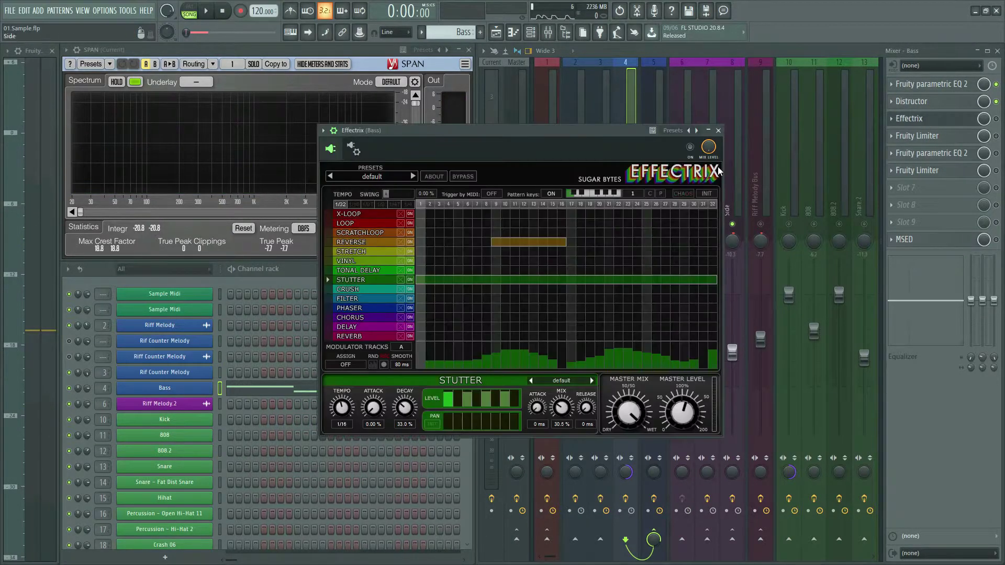
pyautogui.click(692, 146)
pyautogui.click(388, 244)
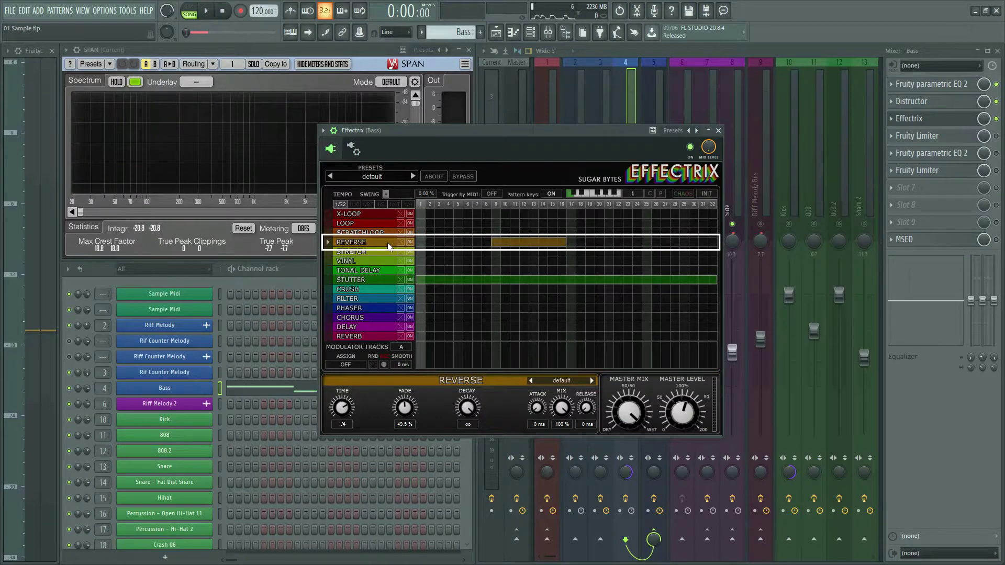
pyautogui.click(381, 280)
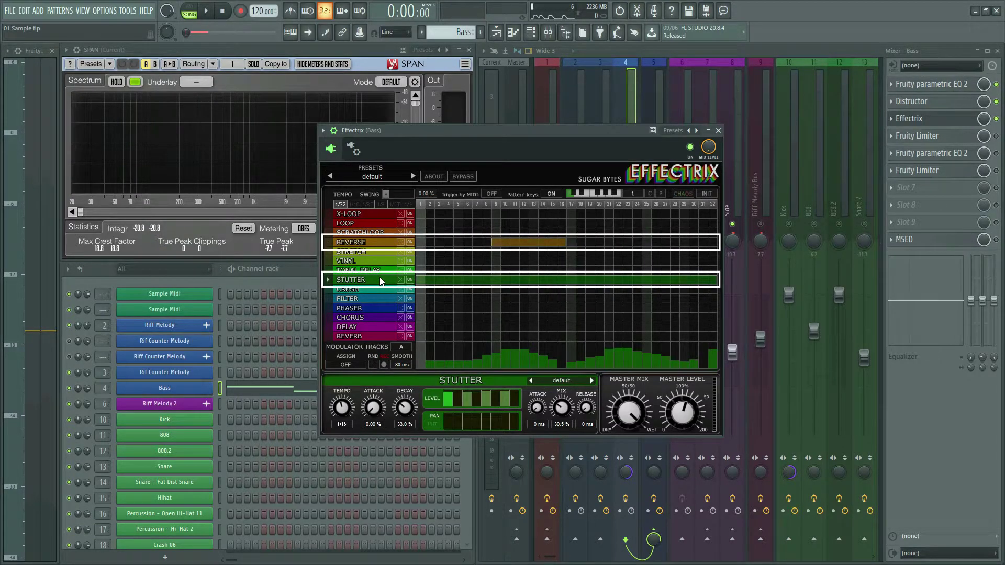
pyautogui.press('space')
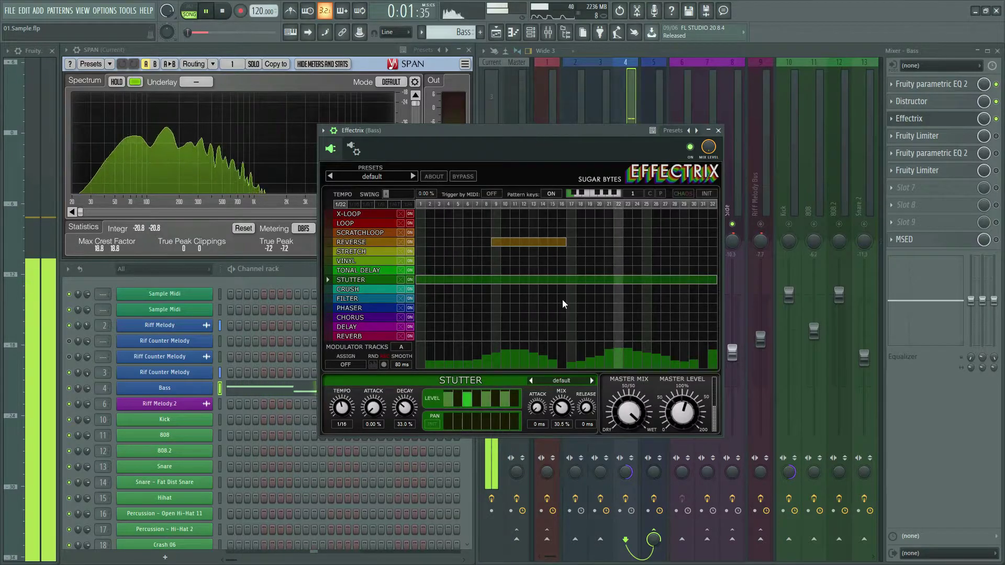
pyautogui.scroll(1, 563, 404)
pyautogui.moveTo(563, 401); pyautogui.dragTo(580, 411)
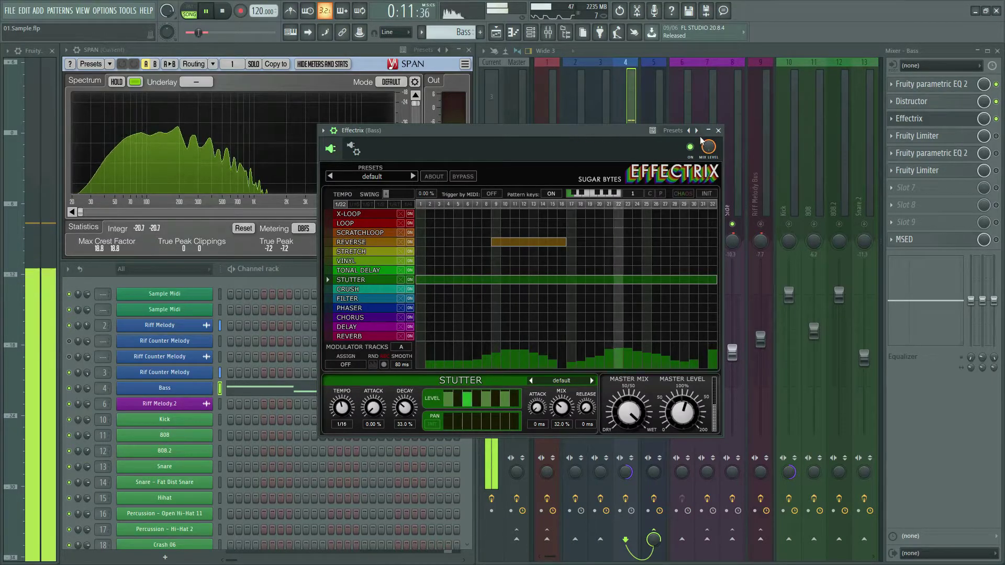
pyautogui.press('space')
# Close Effectrix and switch on the Bass track's first Fruity Limiter
pyautogui.click(721, 131)
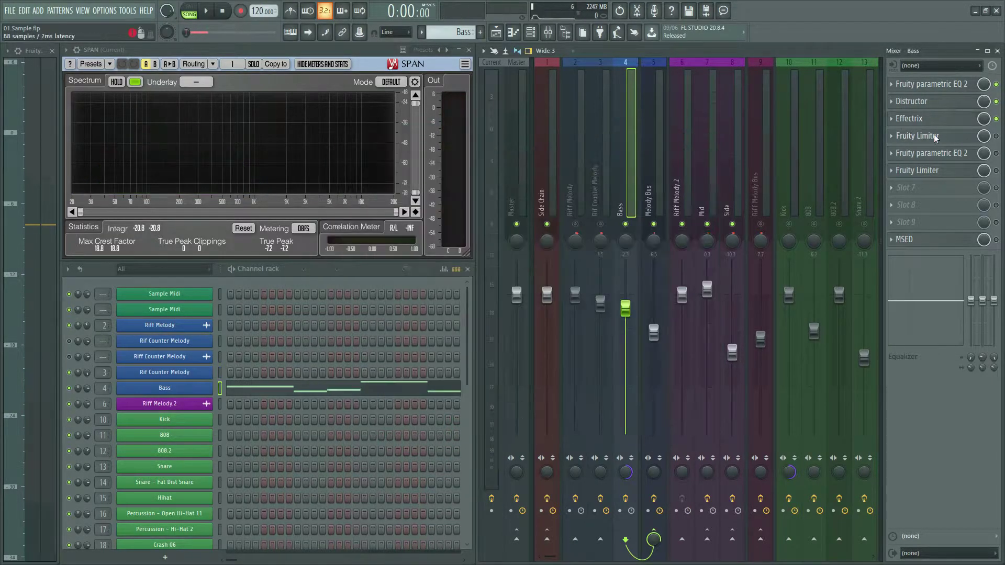
pyautogui.click(917, 136)
pyautogui.click(360, 310)
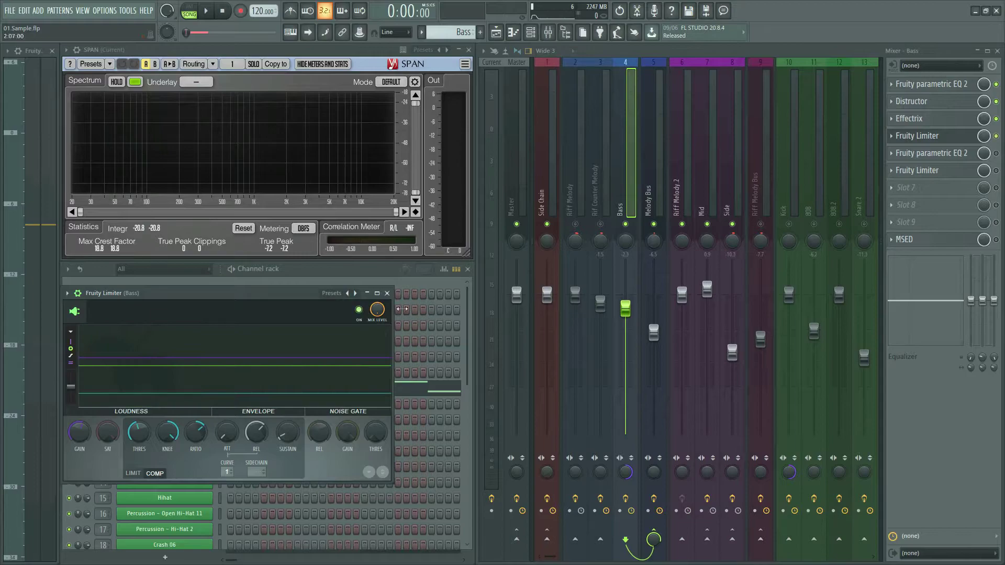
# Open the Bass track's second parametric EQ and limiter, toggle the limiter's power, then close both windows
pyautogui.click(937, 157)
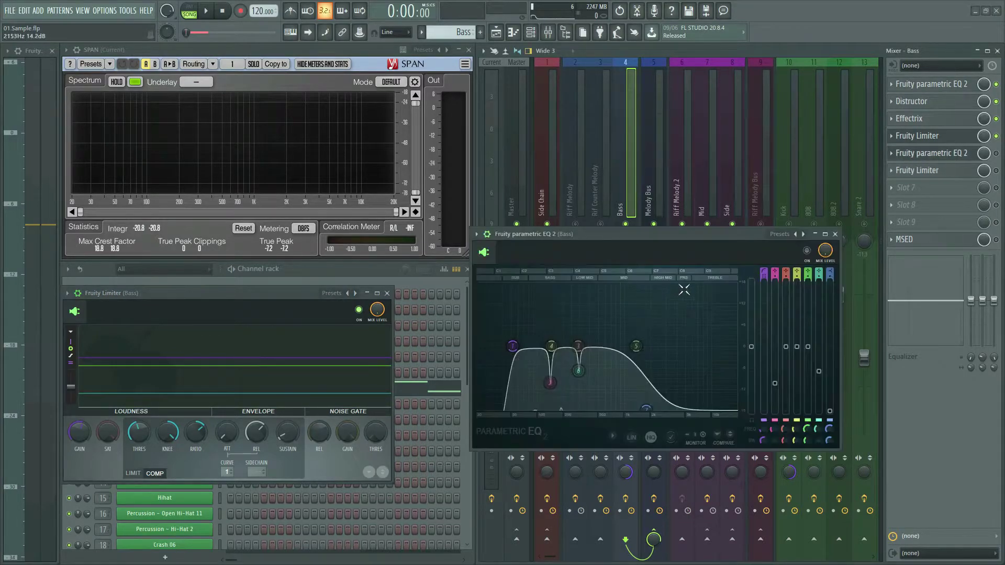
pyautogui.click(937, 172)
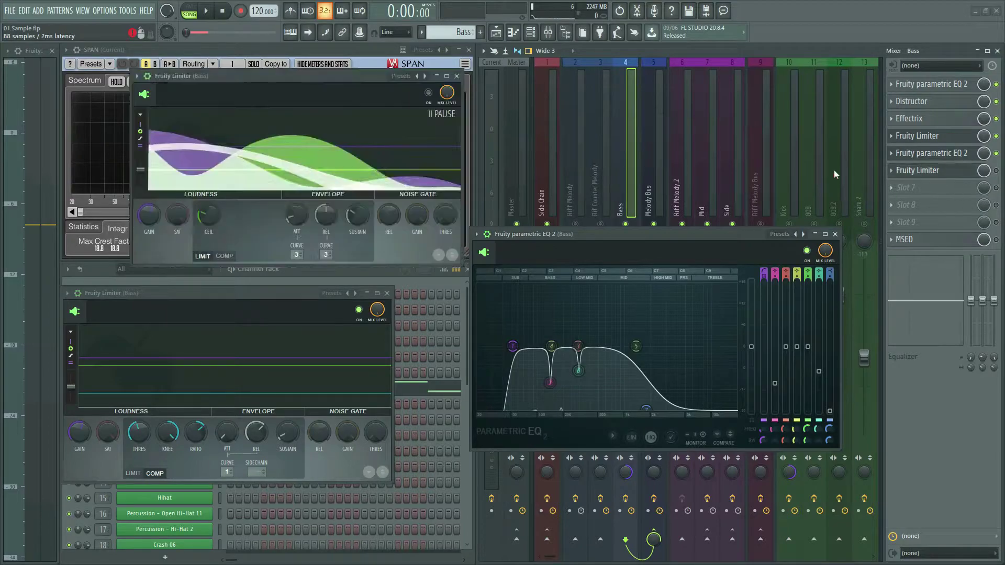
pyautogui.click(429, 94)
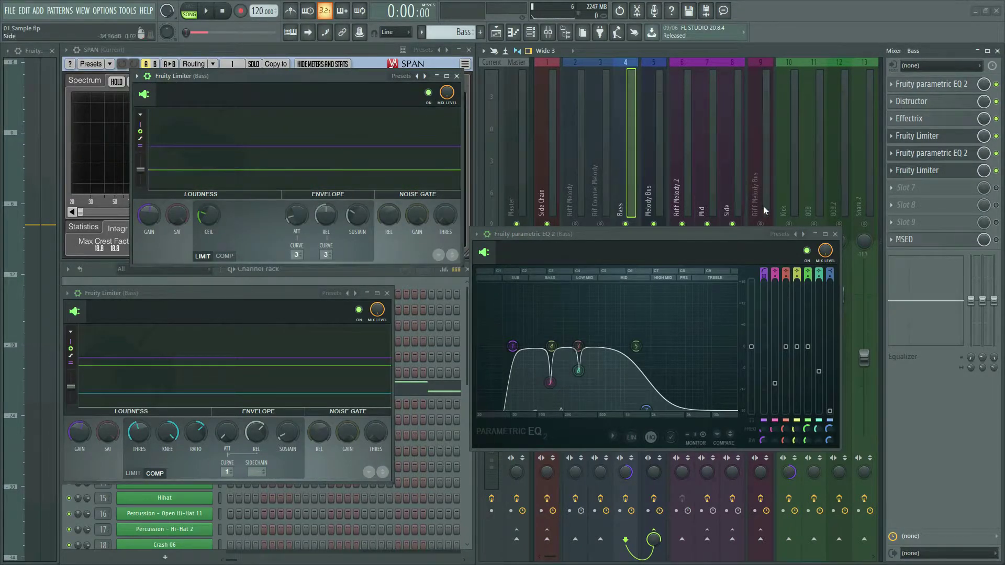
pyautogui.click(835, 234)
pyautogui.click(457, 76)
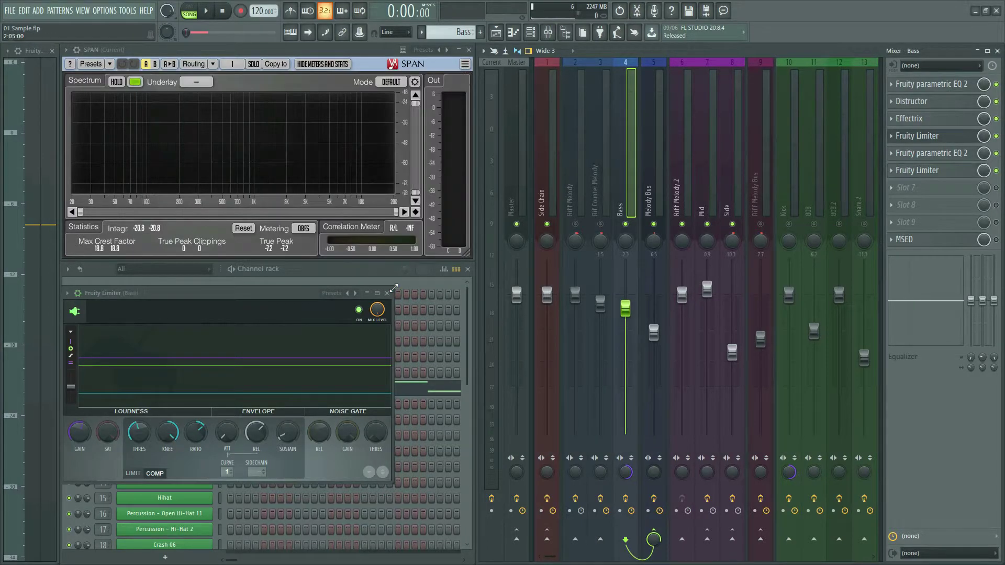
# Close the last Bass limiter window and play the song twice to compare the processed bass
pyautogui.click(388, 294)
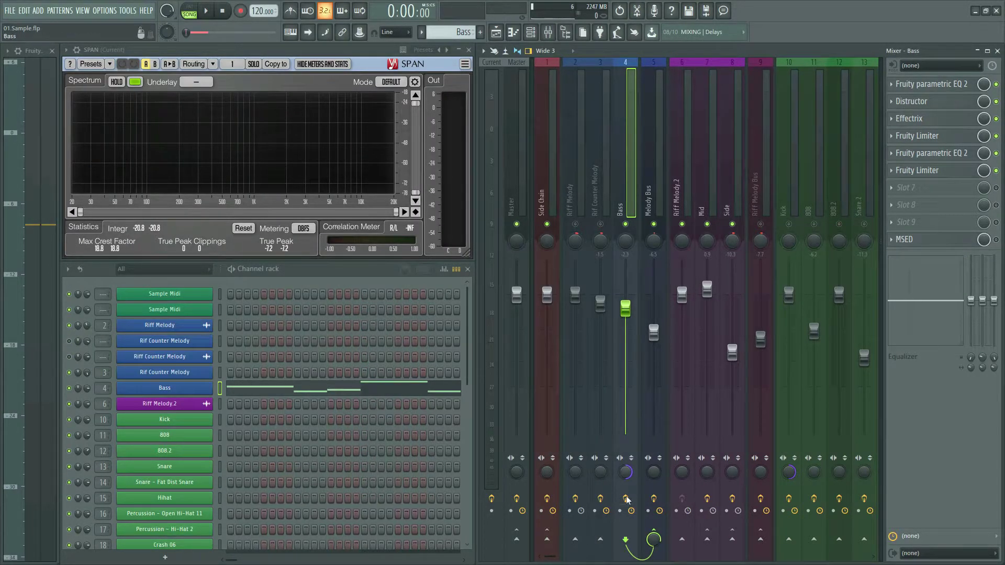
pyautogui.press('space')
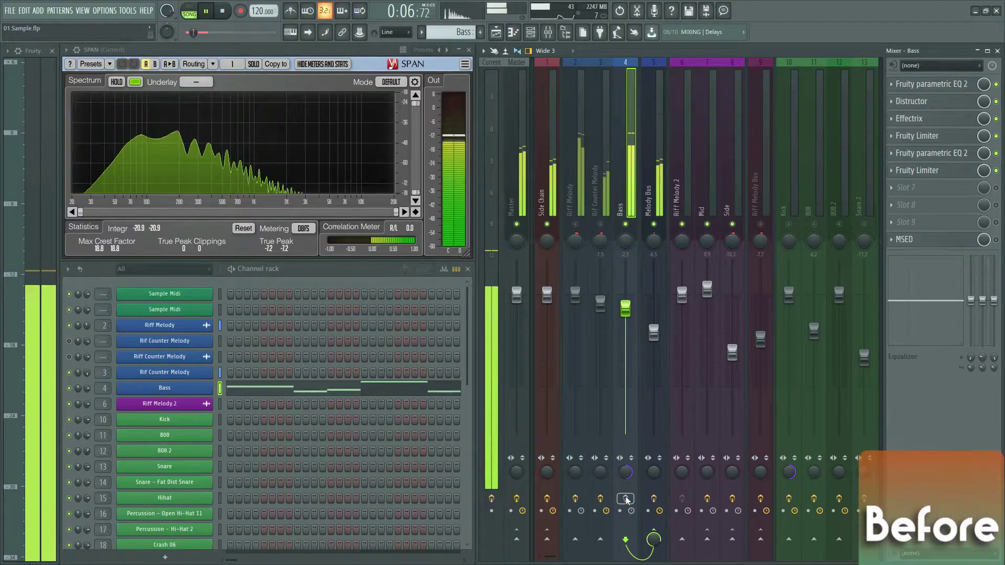
pyautogui.press('space')
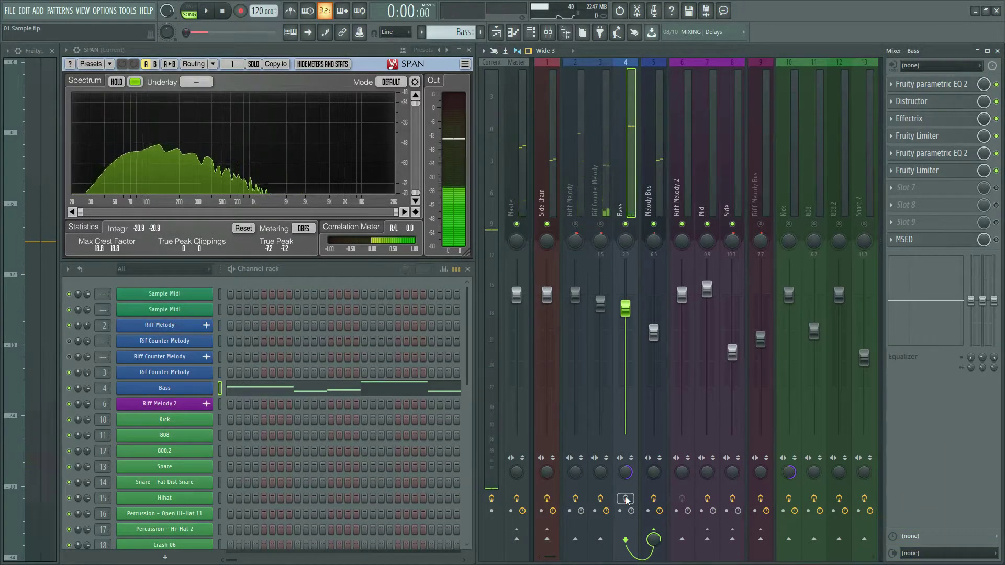
pyautogui.press('space')
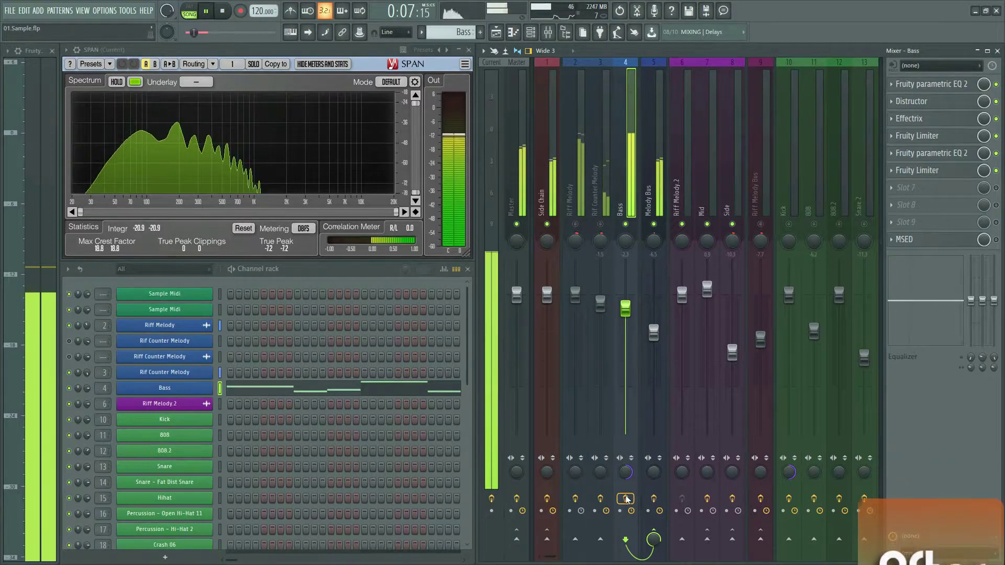
pyautogui.press('space')
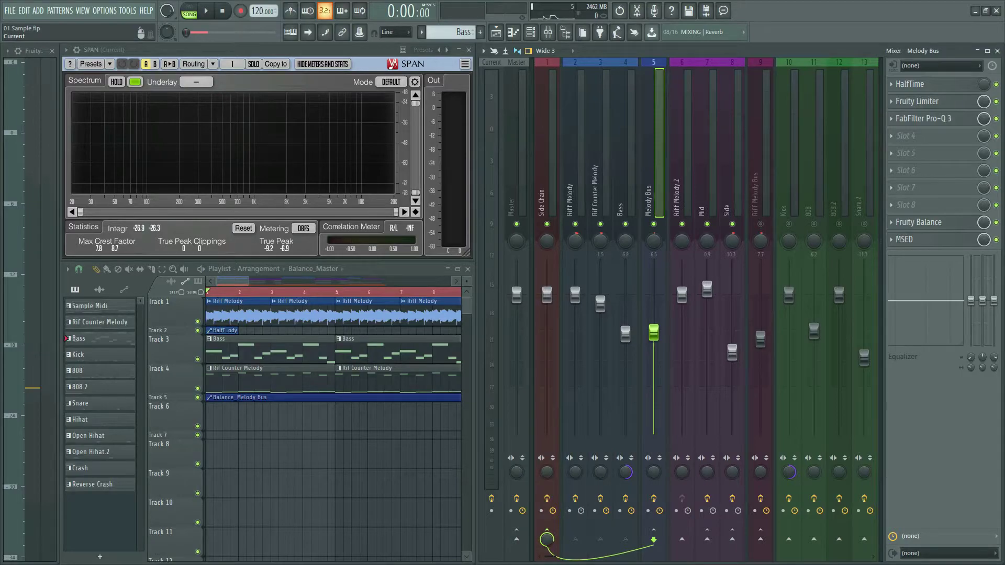
# Audition the melody section, then step through the Riff Melody, Counter Melody and Bass tracks back to Melody Bus
pyautogui.press('space')
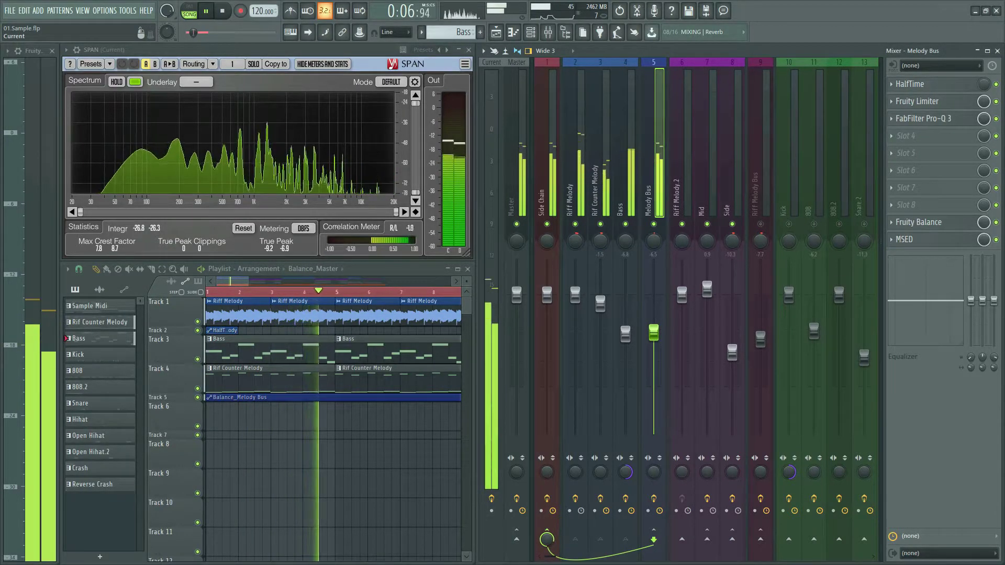
pyautogui.press('space')
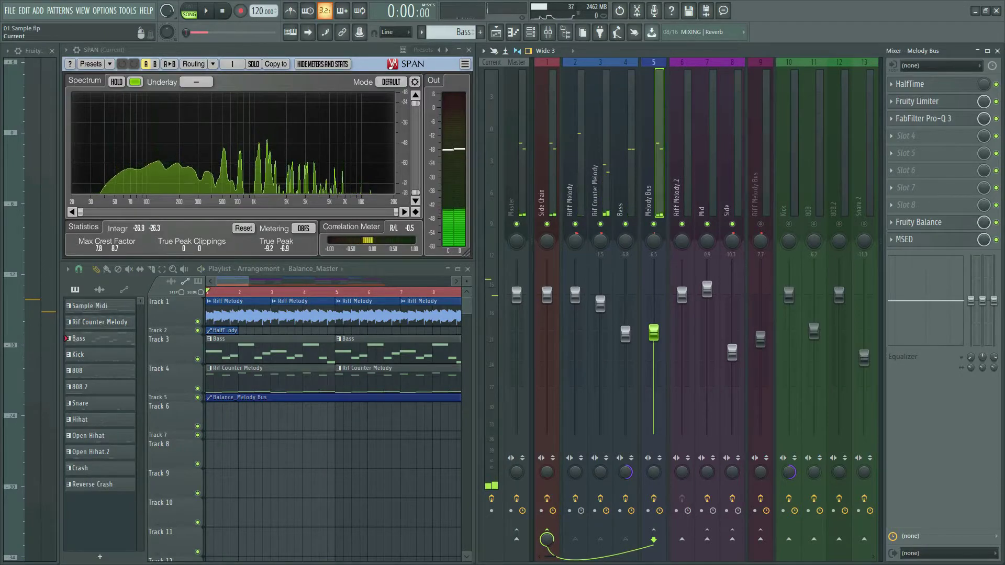
pyautogui.click(566, 189)
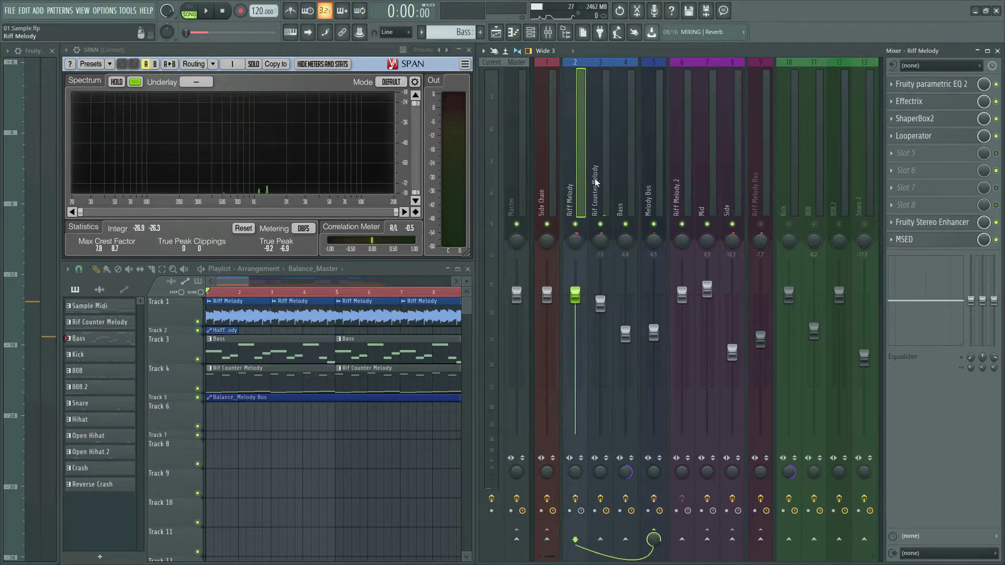
pyautogui.click(600, 182)
pyautogui.click(628, 184)
pyautogui.click(658, 184)
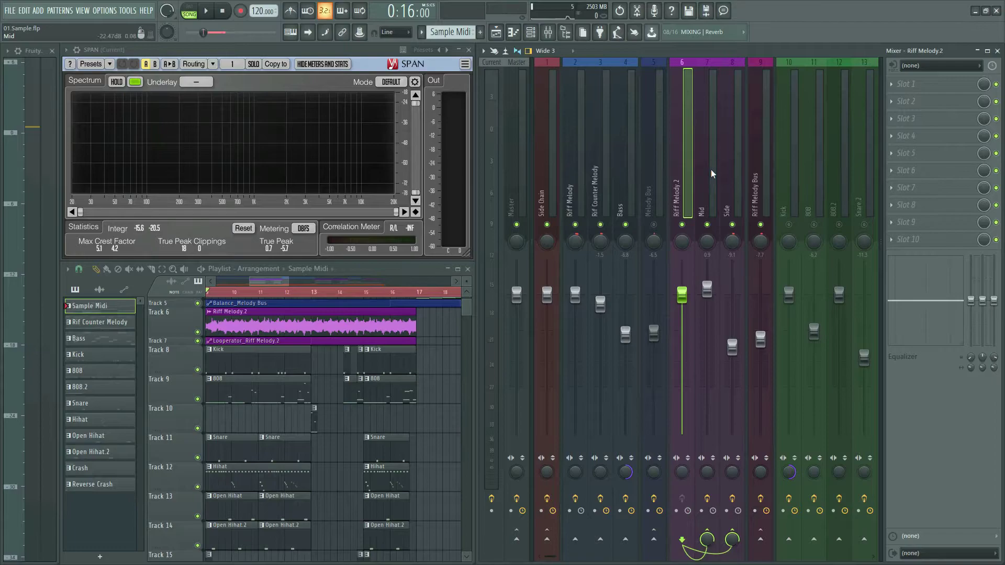
# Step through the Mid and Side tracks to the Riff Melody Bus chain and play it from bar 13
pyautogui.click(711, 169)
pyautogui.click(733, 170)
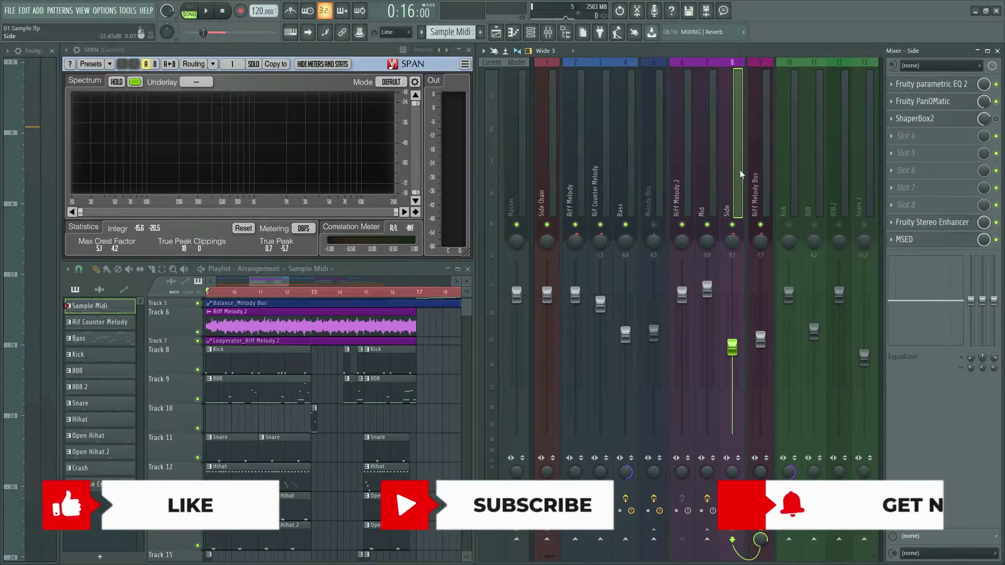
pyautogui.click(766, 173)
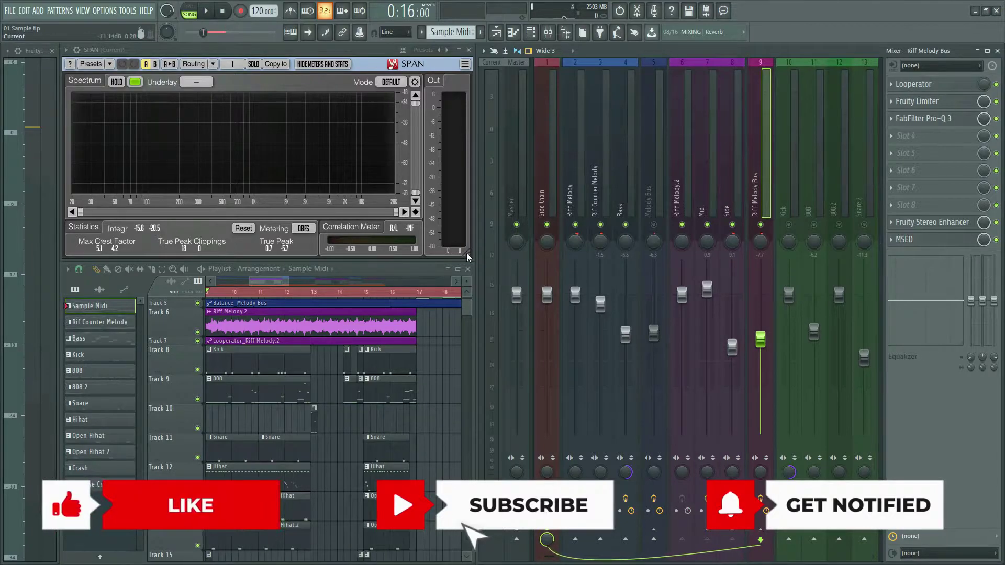
pyautogui.click(312, 293)
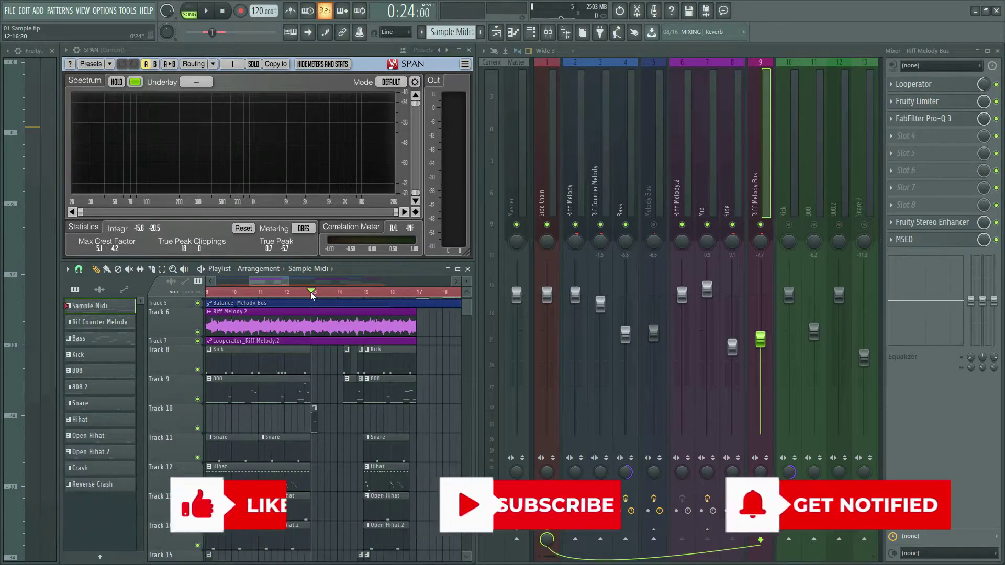
pyautogui.press('space')
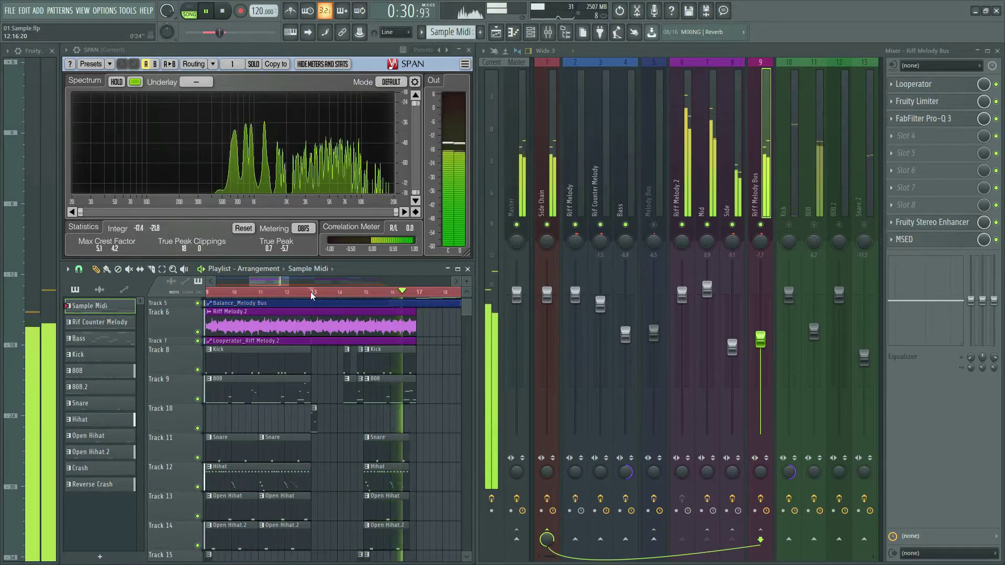
pyautogui.press('space')
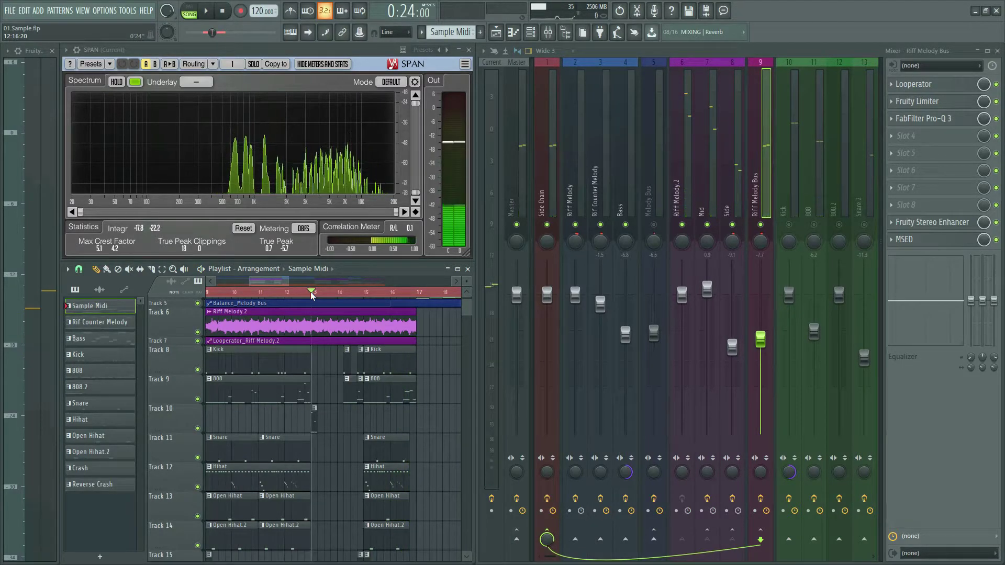
# Open Looperator on Riff Melody Bus, enlarge Track 7's automation, and adjust the filter mix amount
pyautogui.click(216, 340)
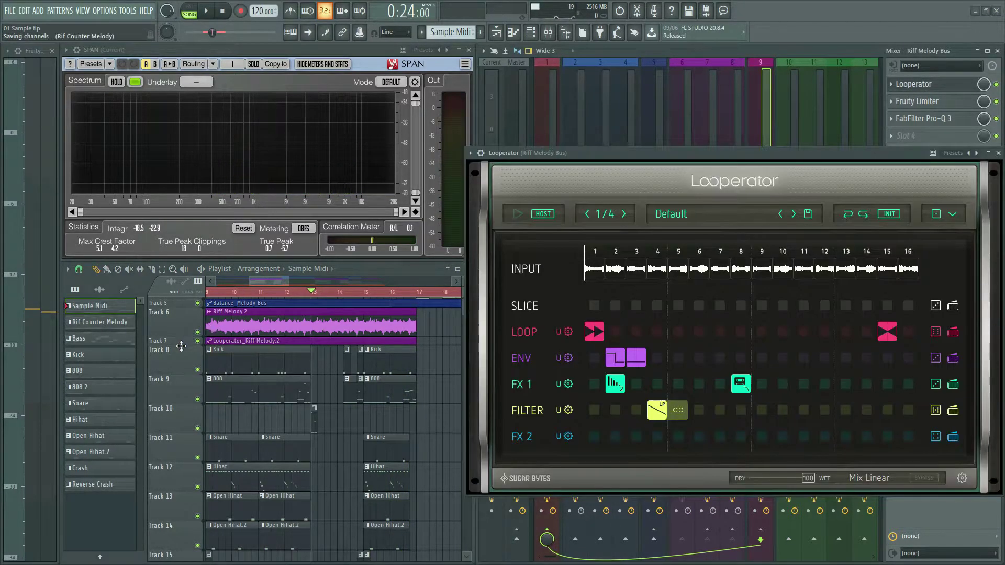
pyautogui.moveTo(174, 346); pyautogui.dragTo(170, 372)
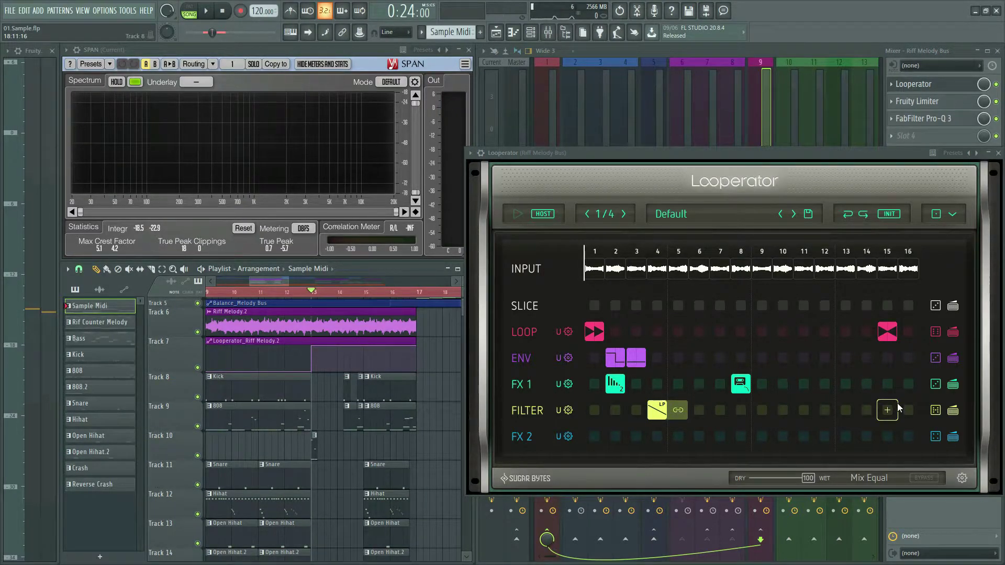
pyautogui.click(953, 416)
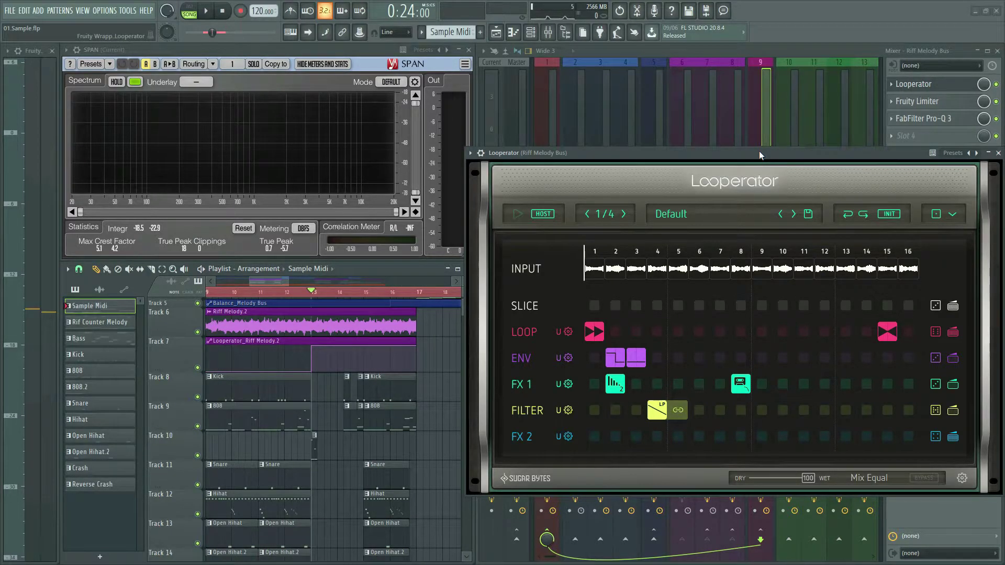
pyautogui.press('space')
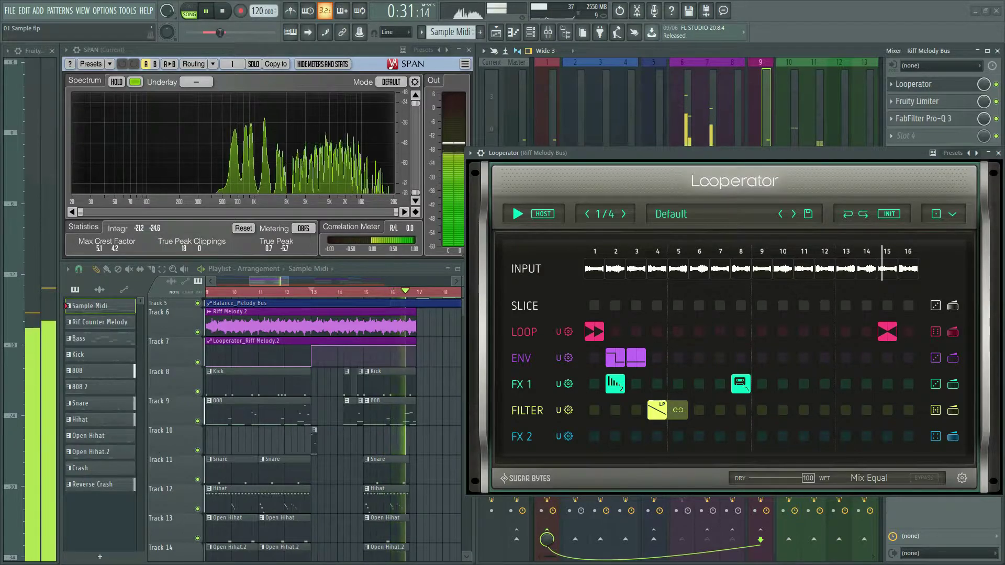
pyautogui.press('space')
# Audition the Looperator filter effect on the melody from bar 13 over several playbacks
pyautogui.moveTo(951, 363)
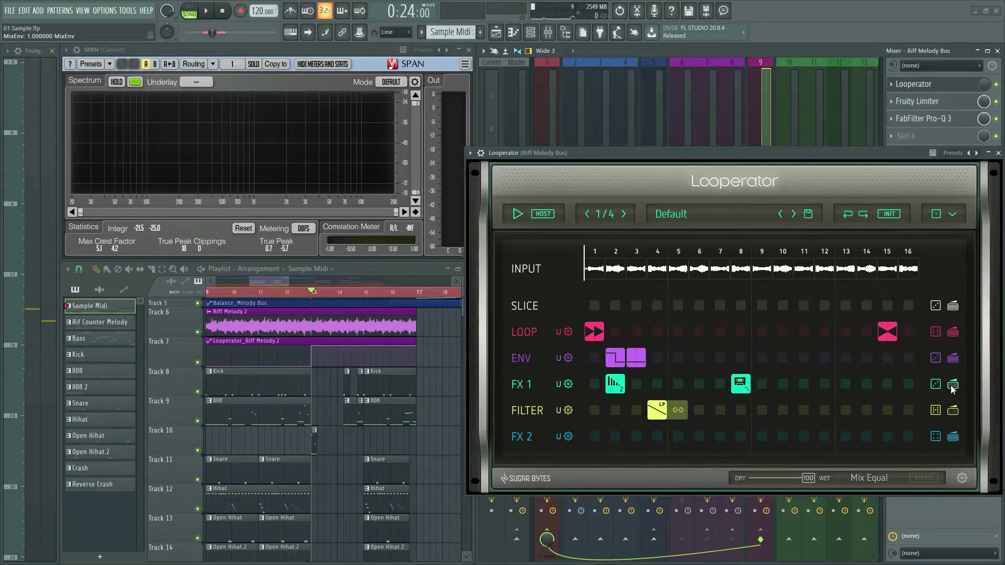
pyautogui.moveTo(953, 388)
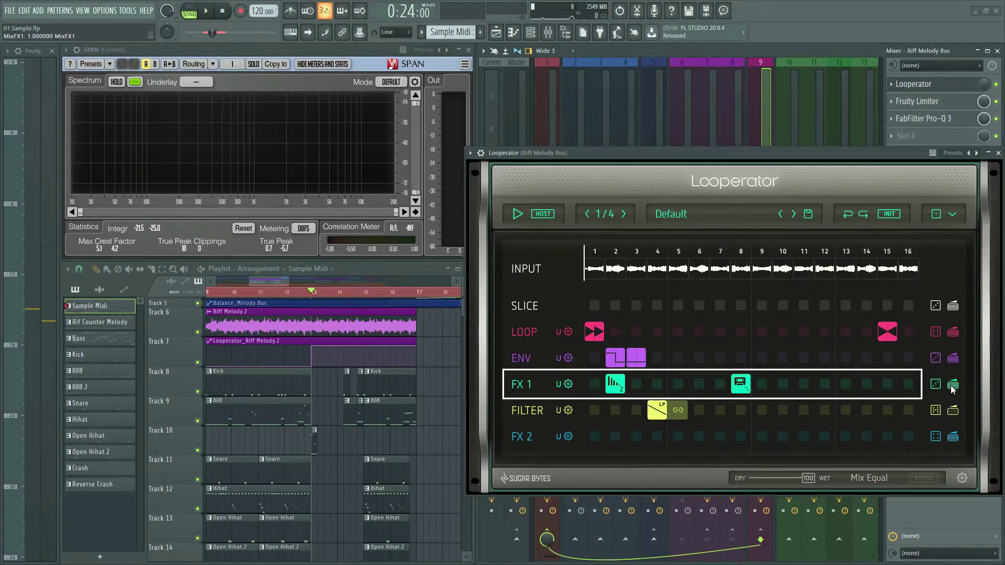
pyautogui.press('space')
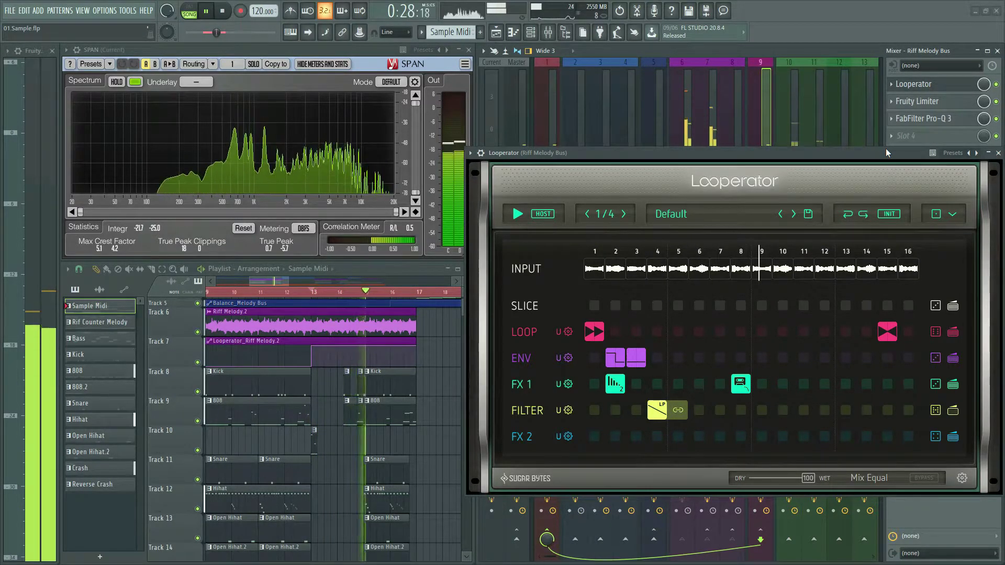
pyautogui.press('space')
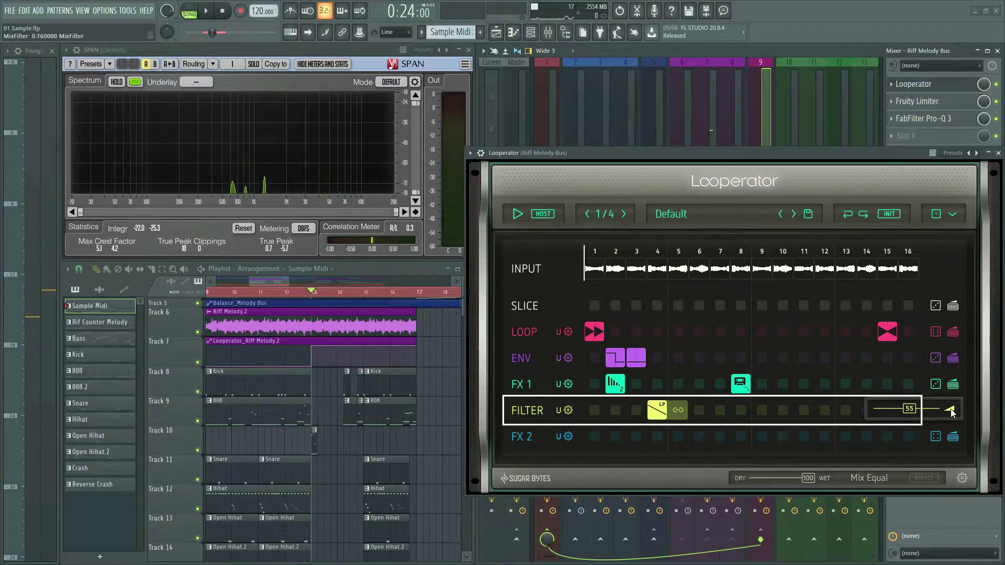
pyautogui.press('space')
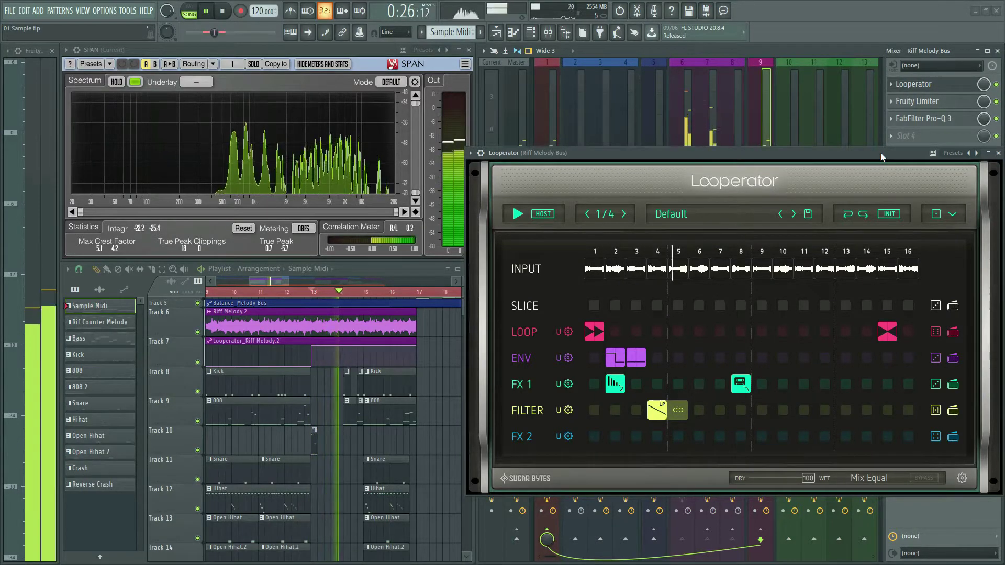
pyautogui.press('space')
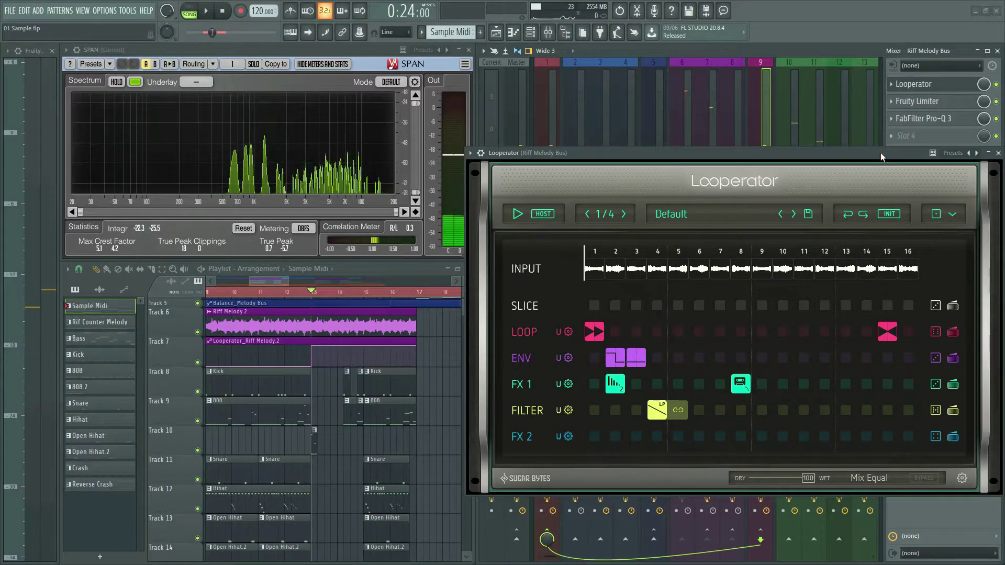
pyautogui.press('space')
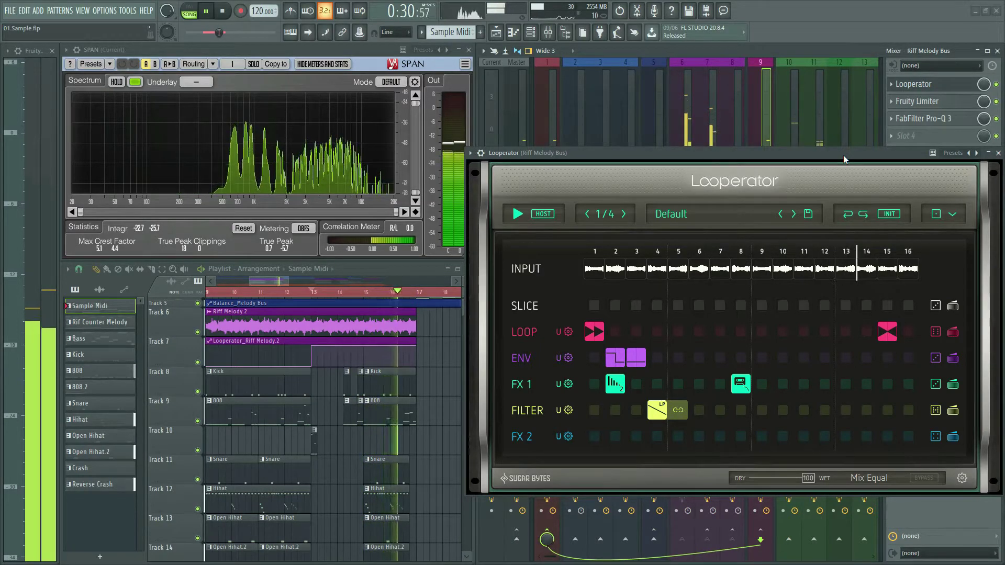
pyautogui.press('space')
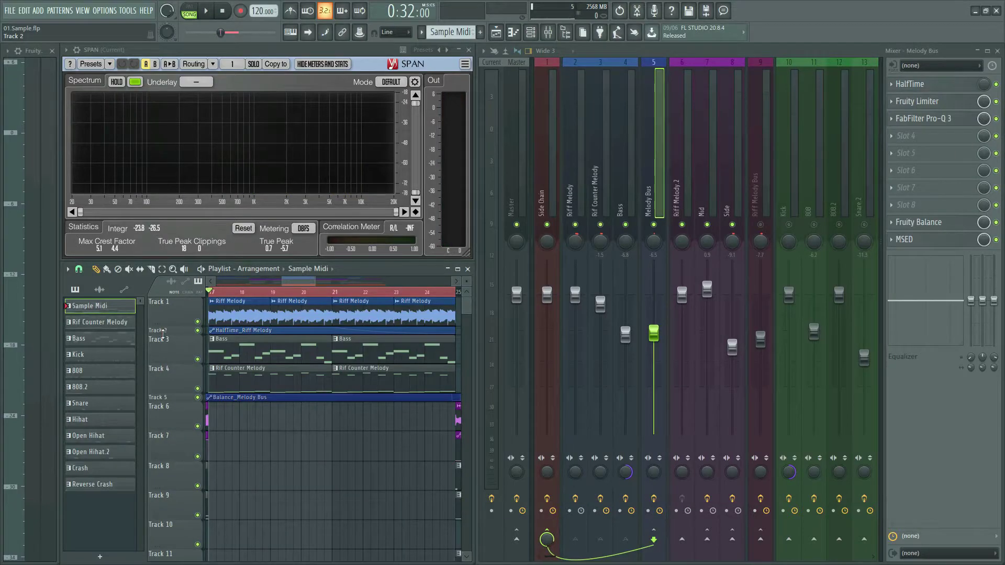
# Enlarge Track 2 to reveal the HalfTime automation curve and play it back
pyautogui.moveTo(162, 334); pyautogui.dragTo(159, 357)
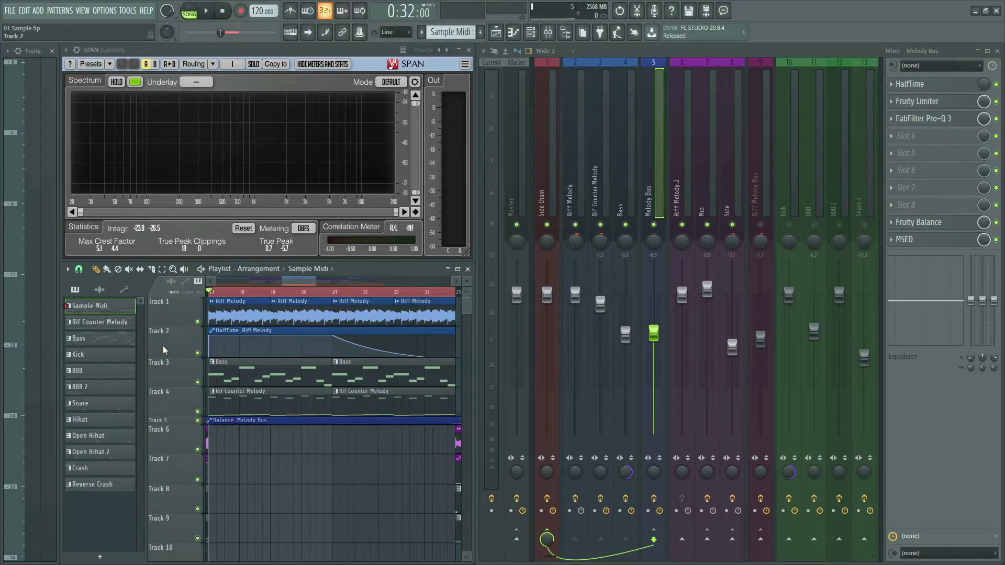
pyautogui.press('space')
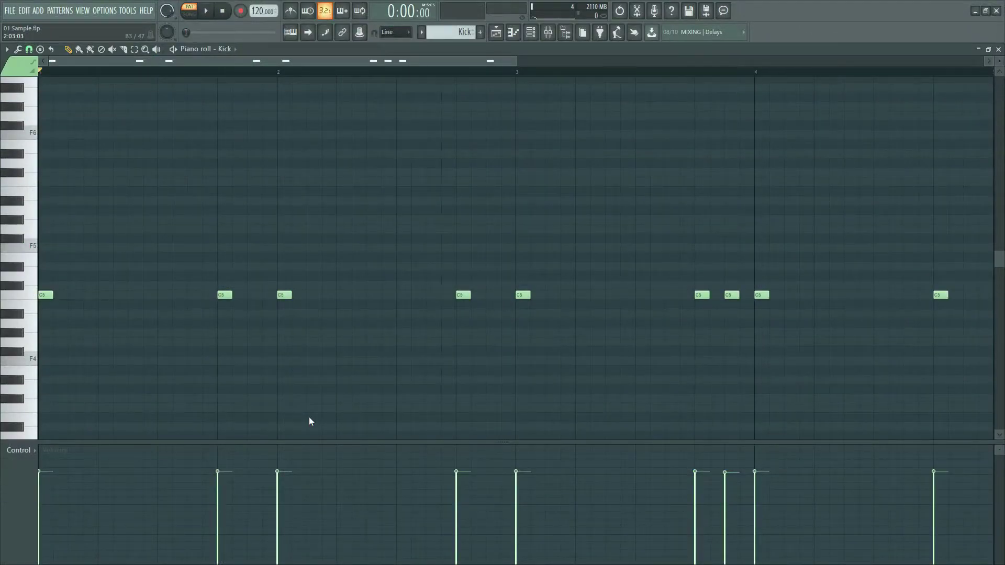
# Audition the Kick pattern and then the 808 pattern
pyautogui.press('space')
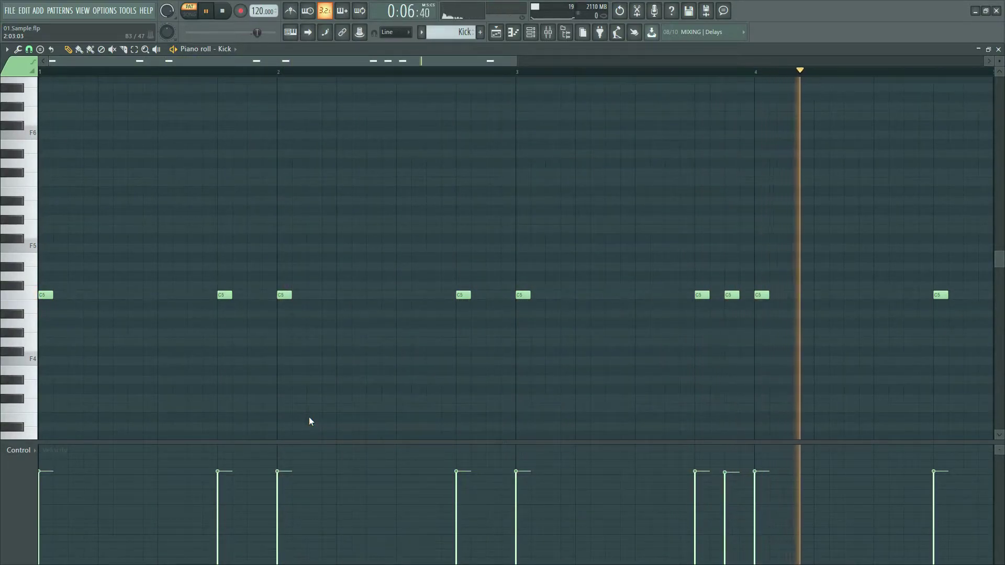
pyautogui.press('space')
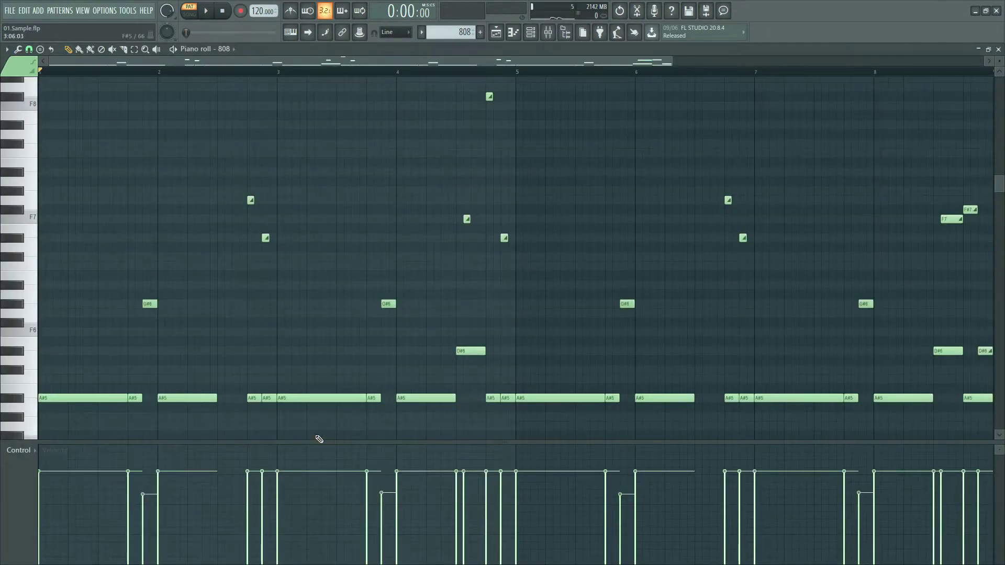
pyautogui.press('space')
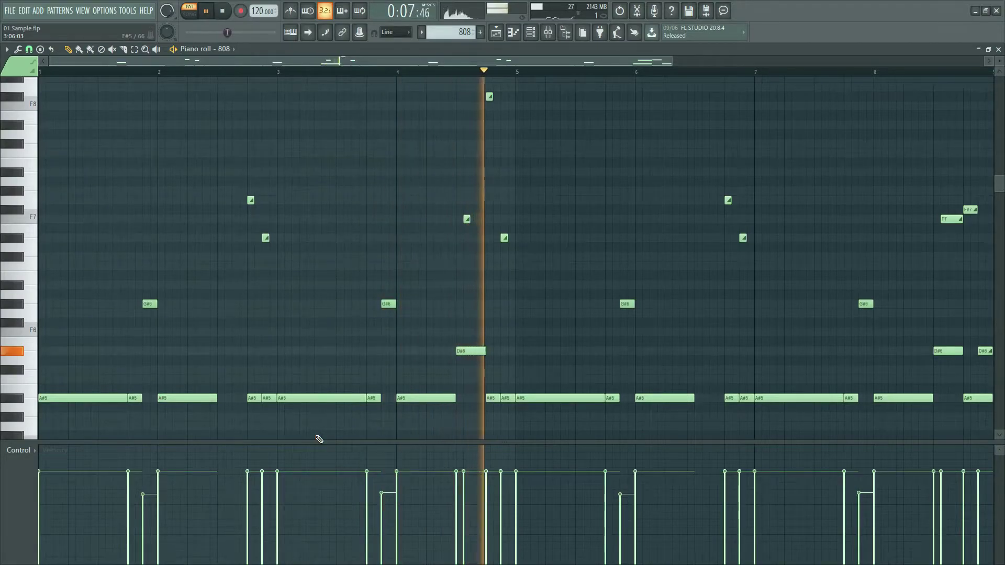
pyautogui.press('space')
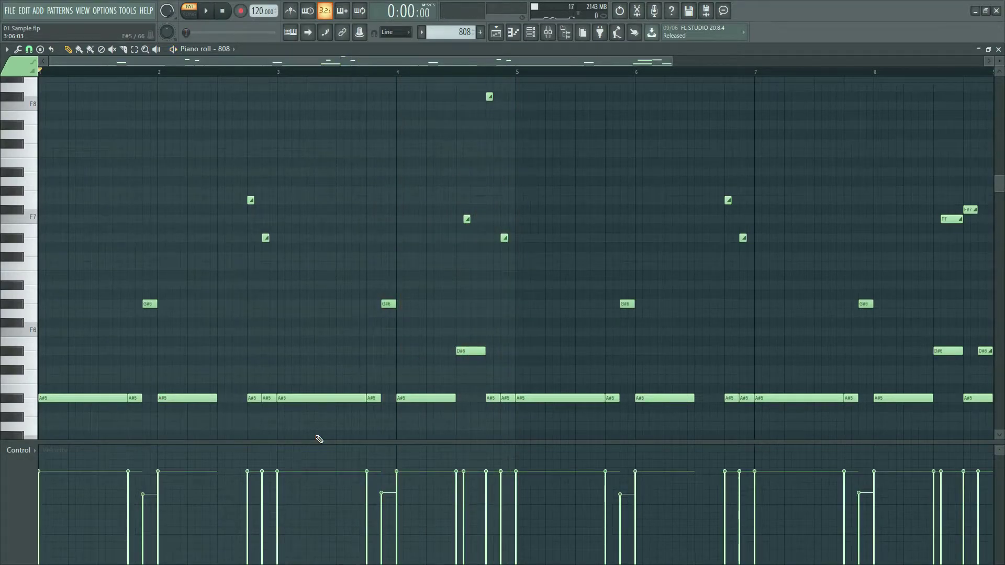
# Replay the 808 pattern from bar 4.5 and from near bar 8
pyautogui.click(460, 72)
pyautogui.press('space')
pyautogui.press('space')
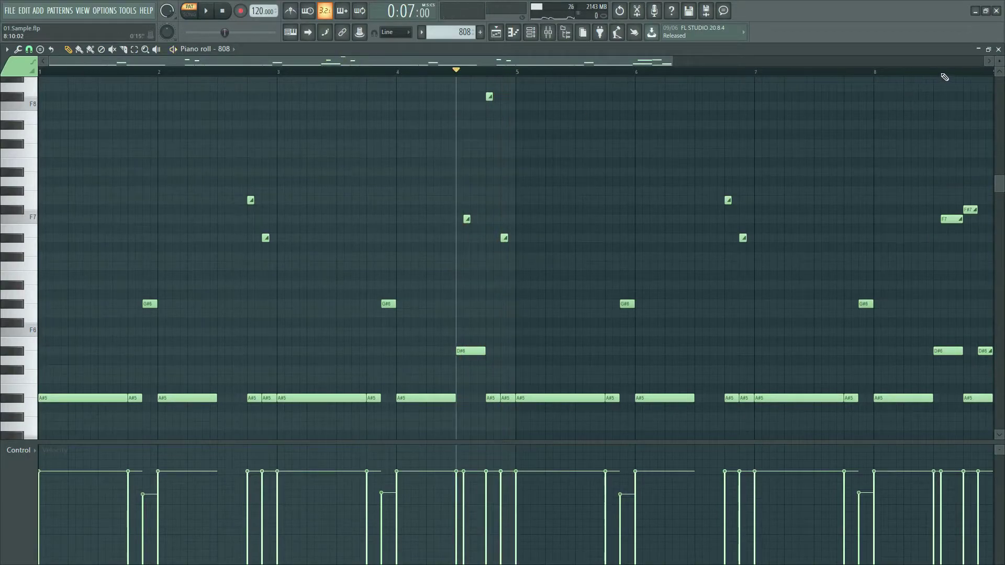
pyautogui.click(934, 71)
pyautogui.press('space')
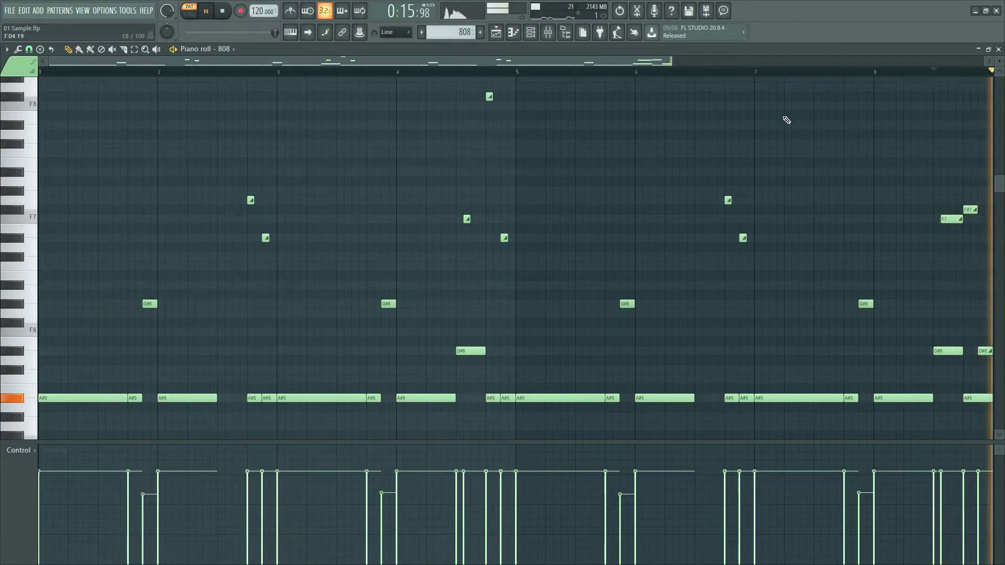
pyautogui.press('space')
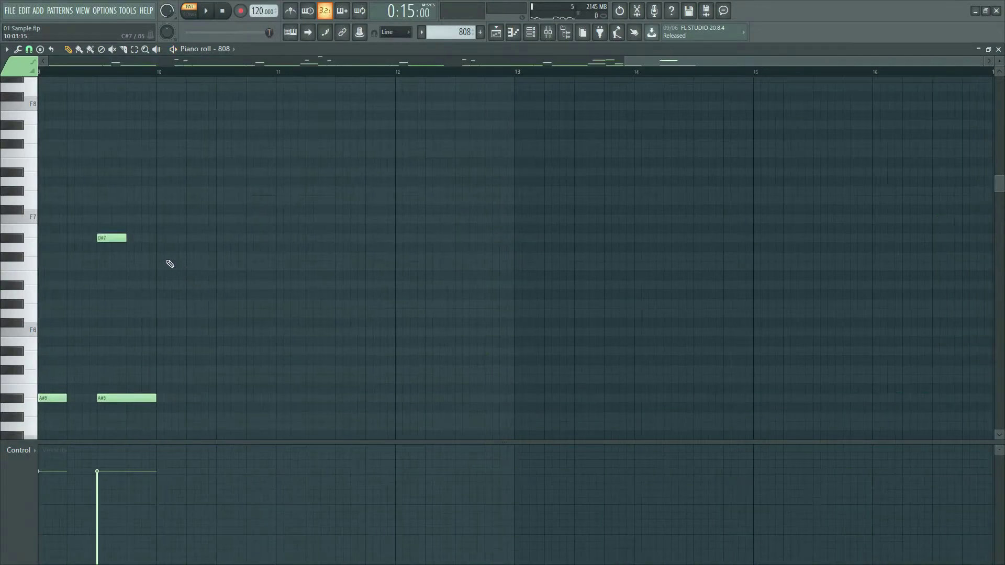
# Turn the D#7 note into a slide note through its note properties
pyautogui.doubleClick(114, 239)
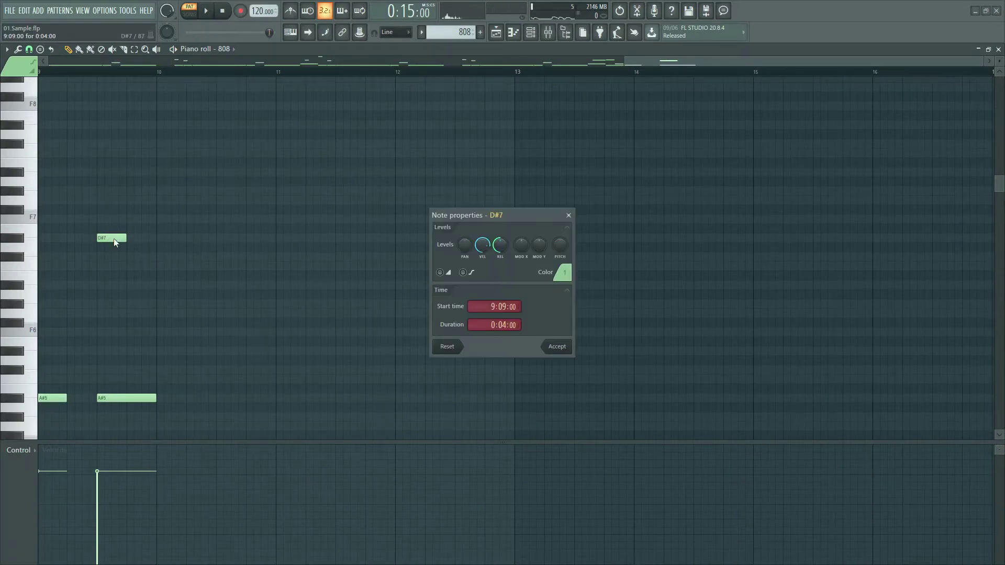
pyautogui.click(439, 272)
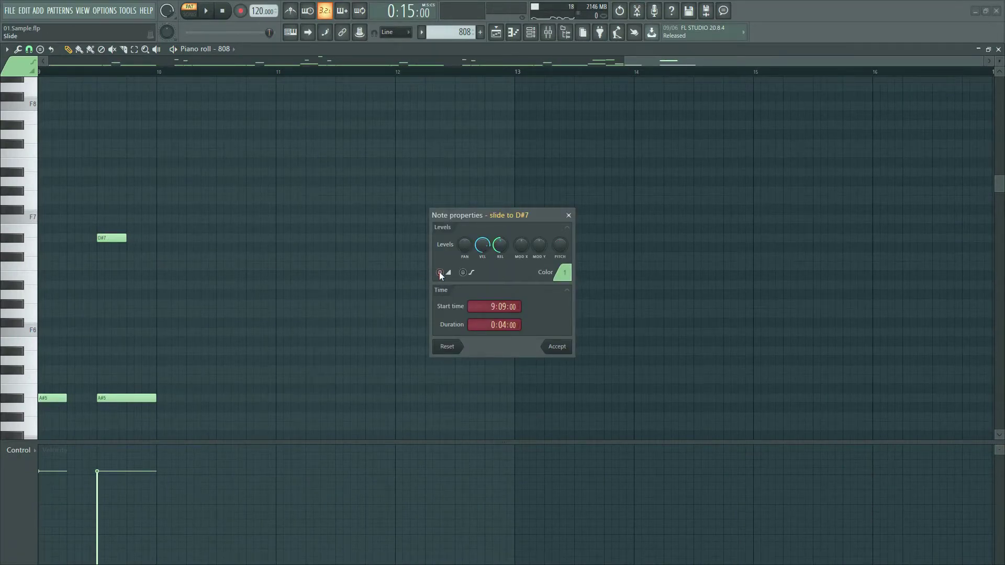
pyautogui.click(556, 346)
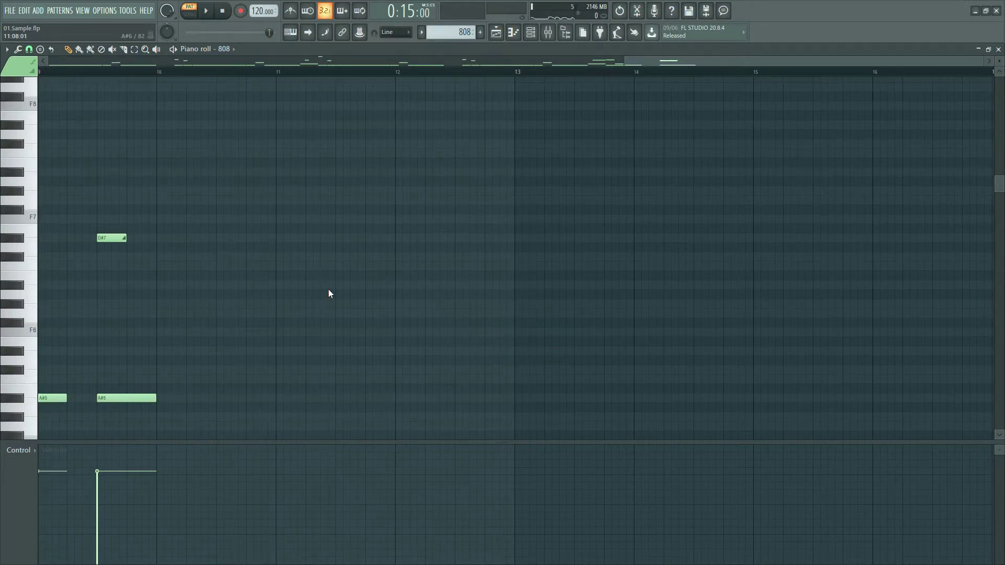
# Select the four notes near bar 2.75 and the four near bar 6.75, then play that section
pyautogui.press('space')
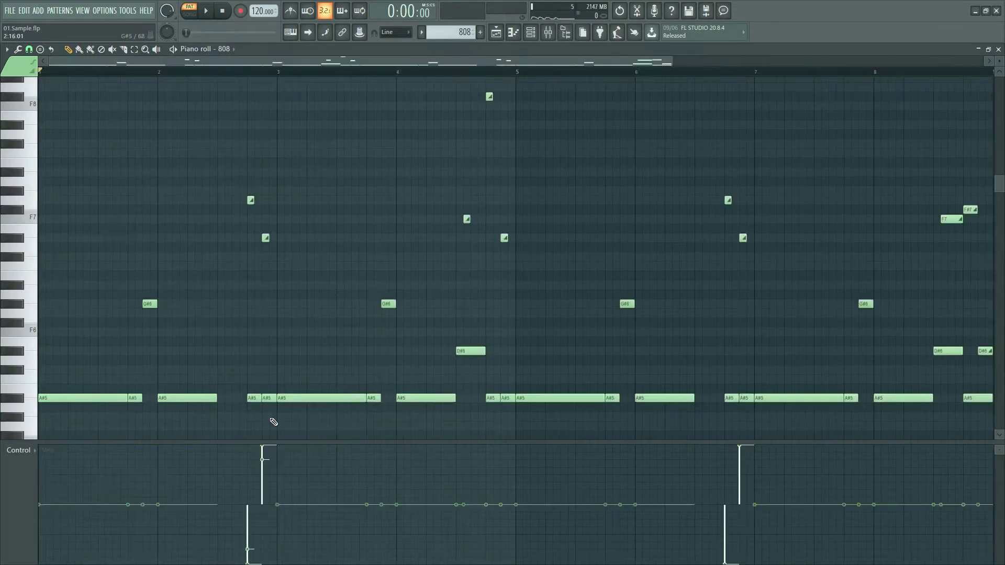
pyautogui.moveTo(272, 420); pyautogui.dragTo(241, 198)
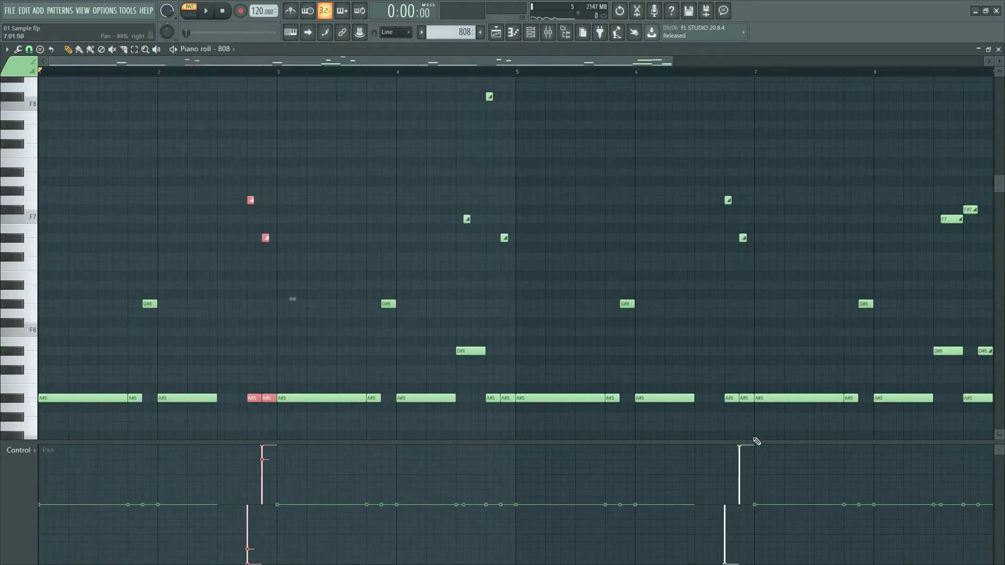
pyautogui.moveTo(748, 421); pyautogui.dragTo(715, 199)
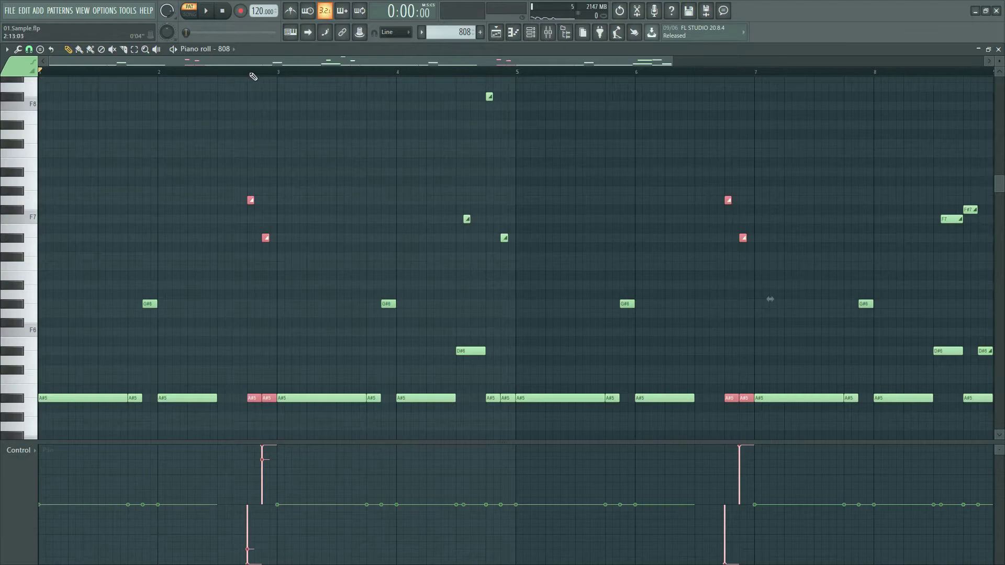
pyautogui.press('space')
pyautogui.press('space')
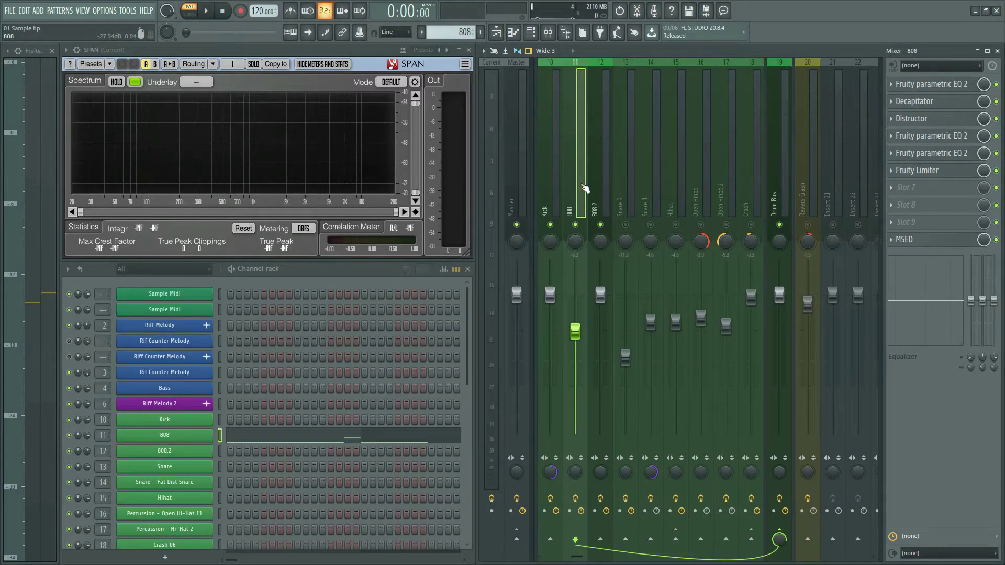
pyautogui.press('space')
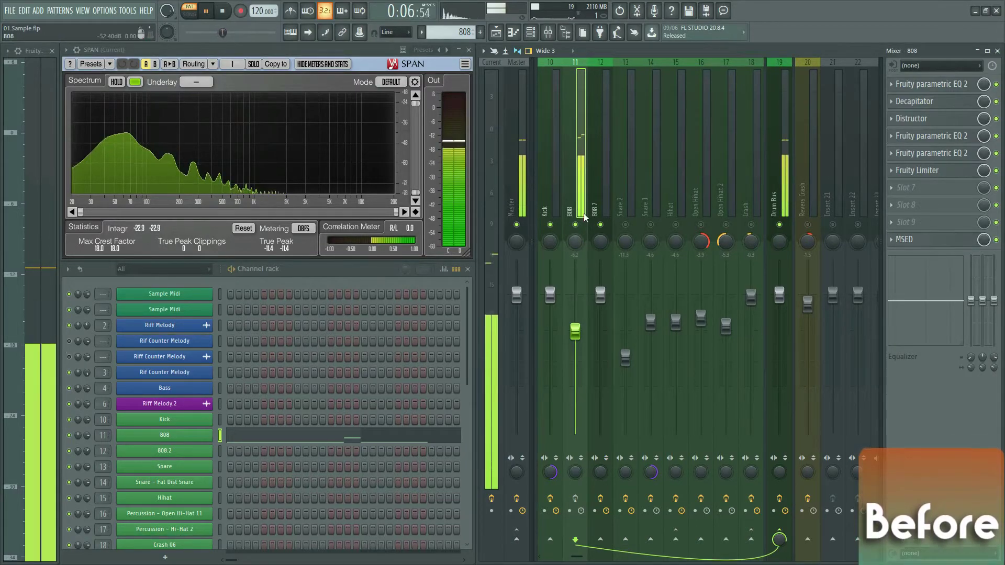
pyautogui.press('space')
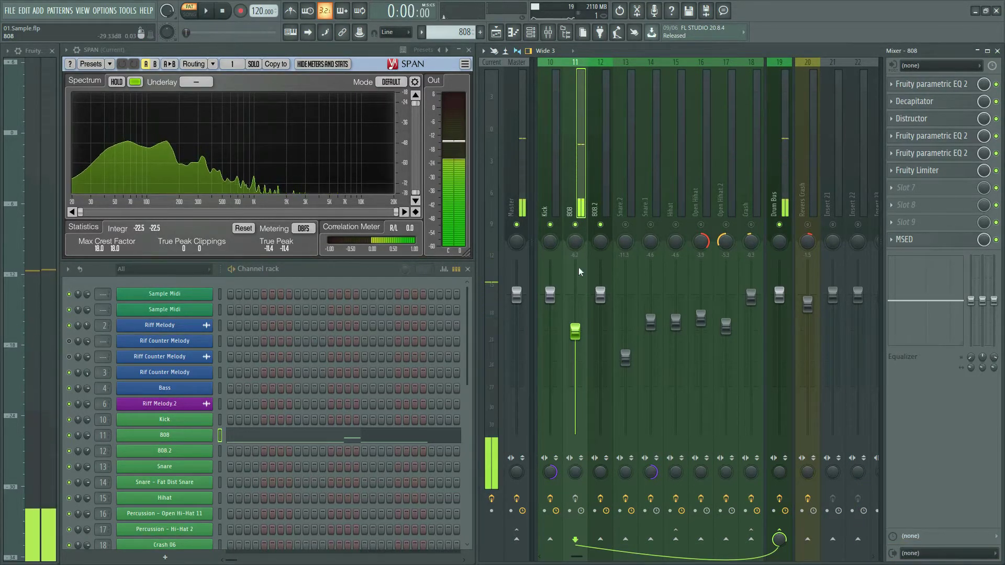
pyautogui.press('space')
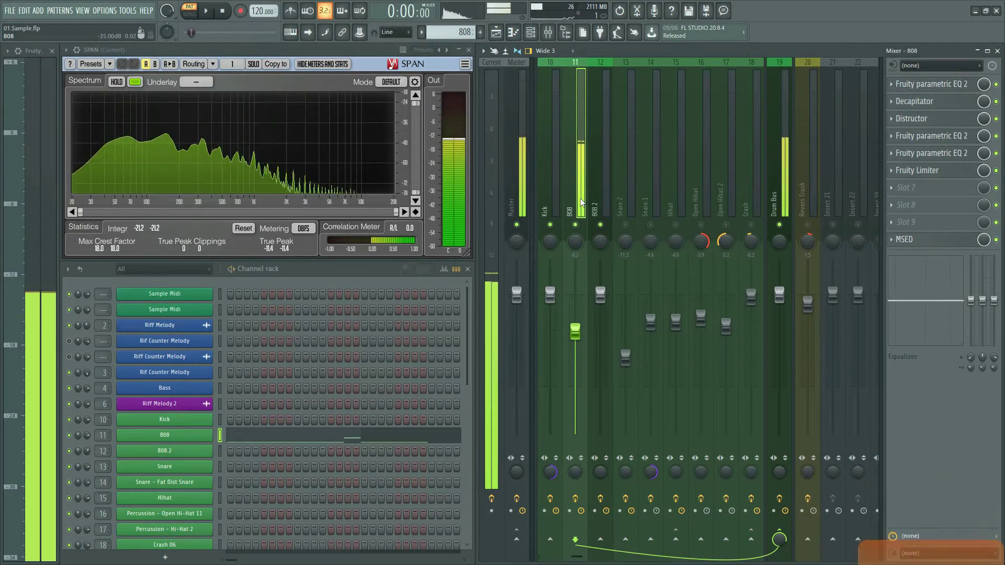
pyautogui.press('space')
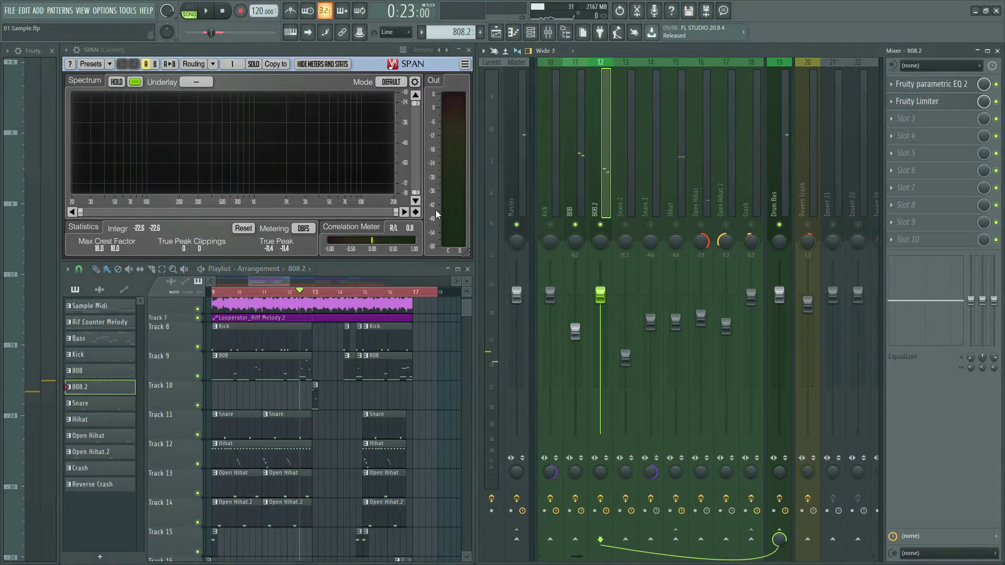
# Briefly play the arrangement, then open and close the 808.2 pattern's piano roll from the channel rack
pyautogui.press('space')
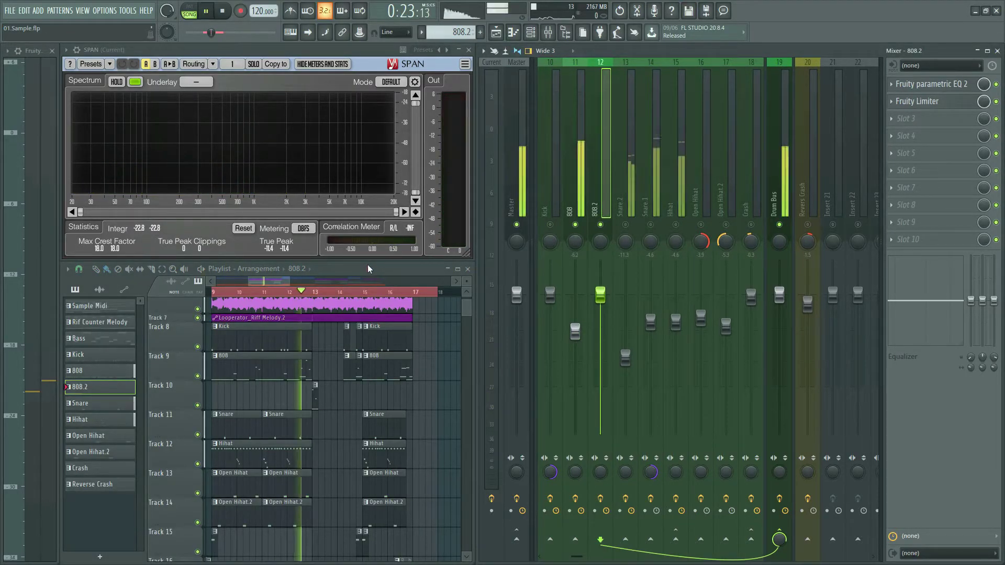
pyautogui.press('space')
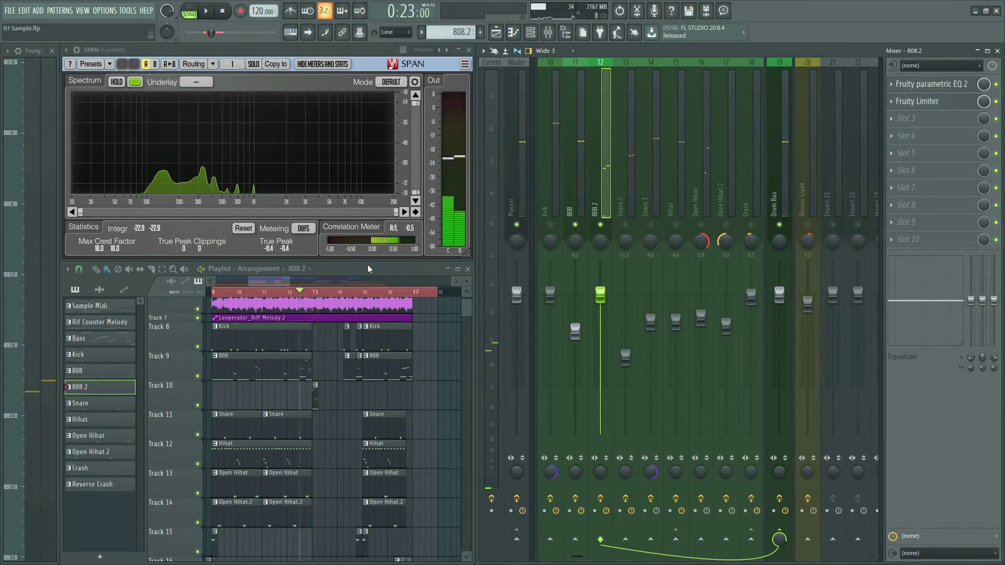
pyautogui.press('F6')
pyautogui.click(256, 448)
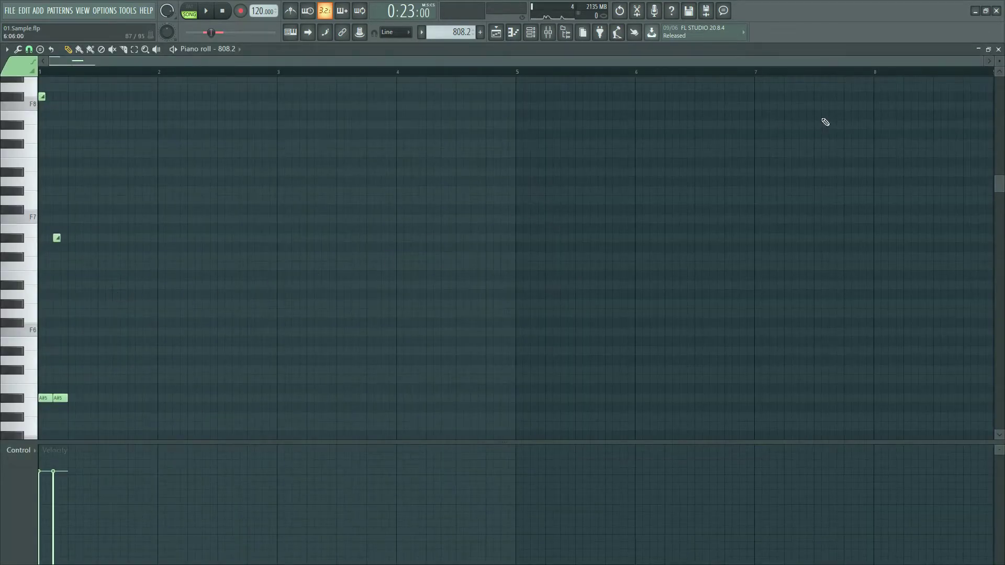
pyautogui.click(999, 50)
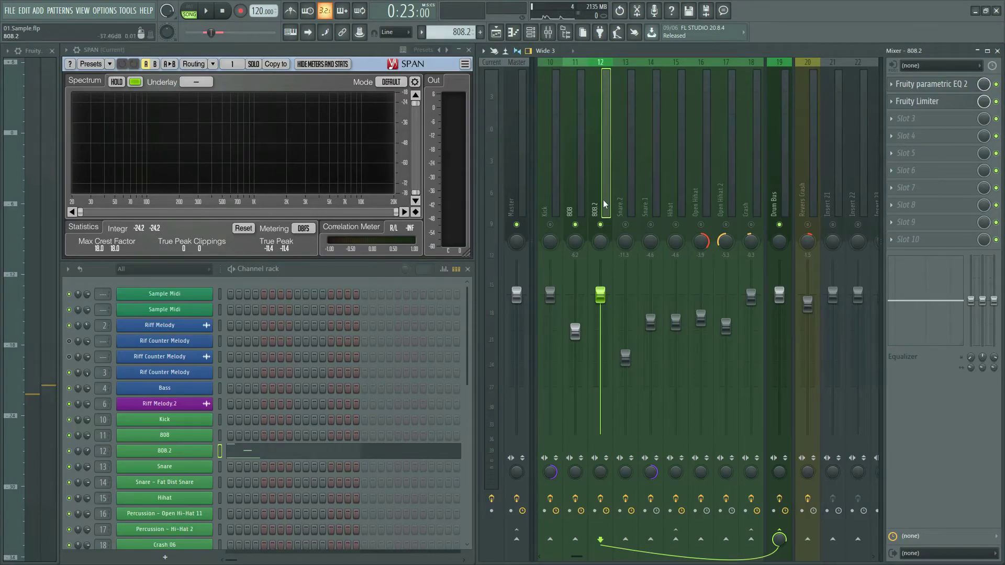
# Open the 808.2 channel's parametric EQ and limiter, then play to hear its processing
pyautogui.click(924, 85)
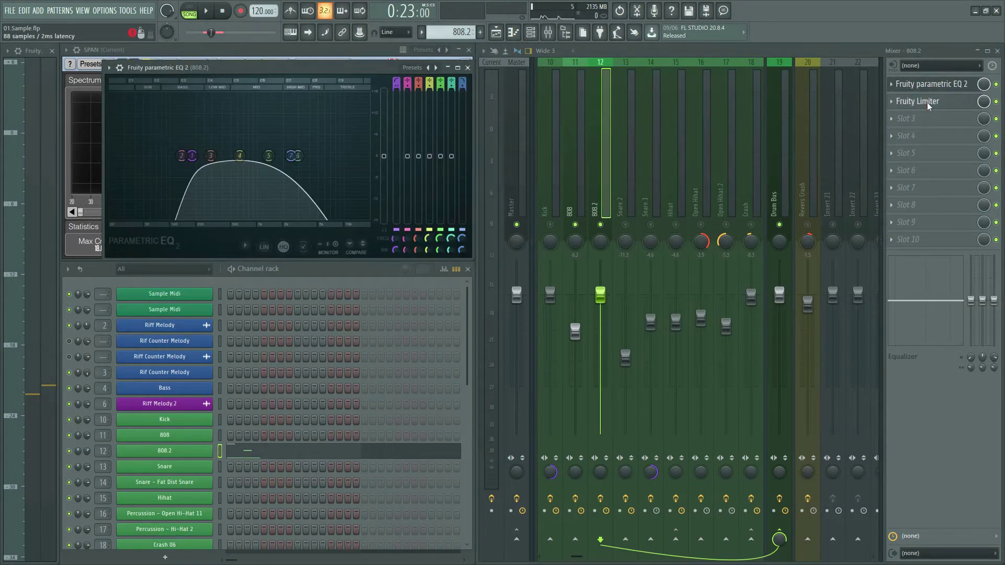
pyautogui.click(927, 104)
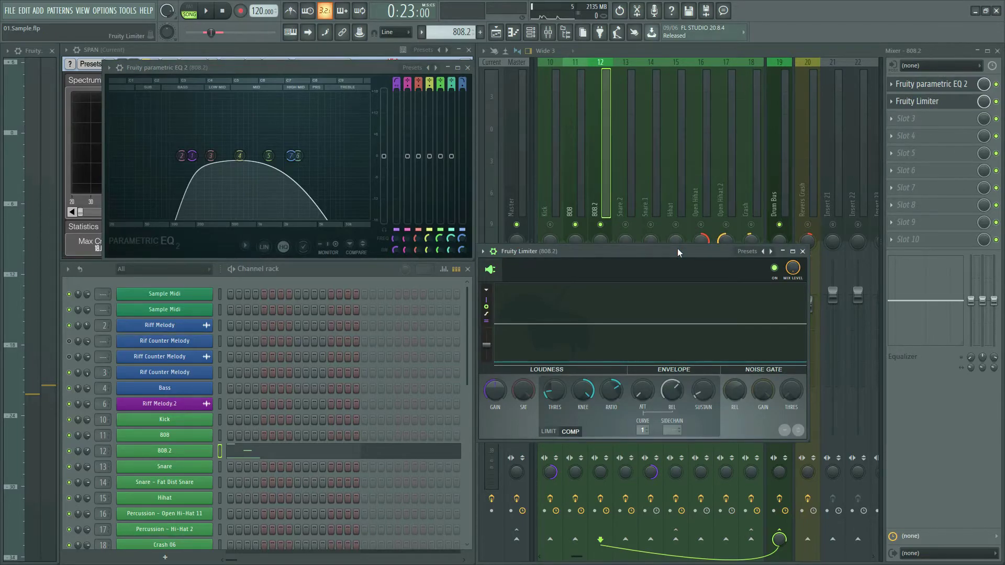
pyautogui.press('space')
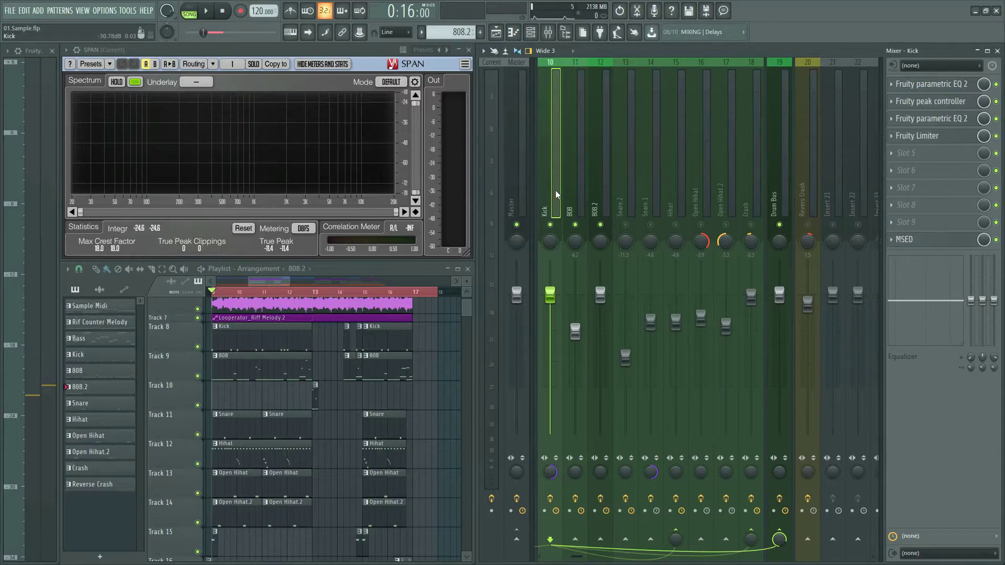
# Play the beat while previewing the Snare channel's sample, then close the sampler and stop
pyautogui.press('space')
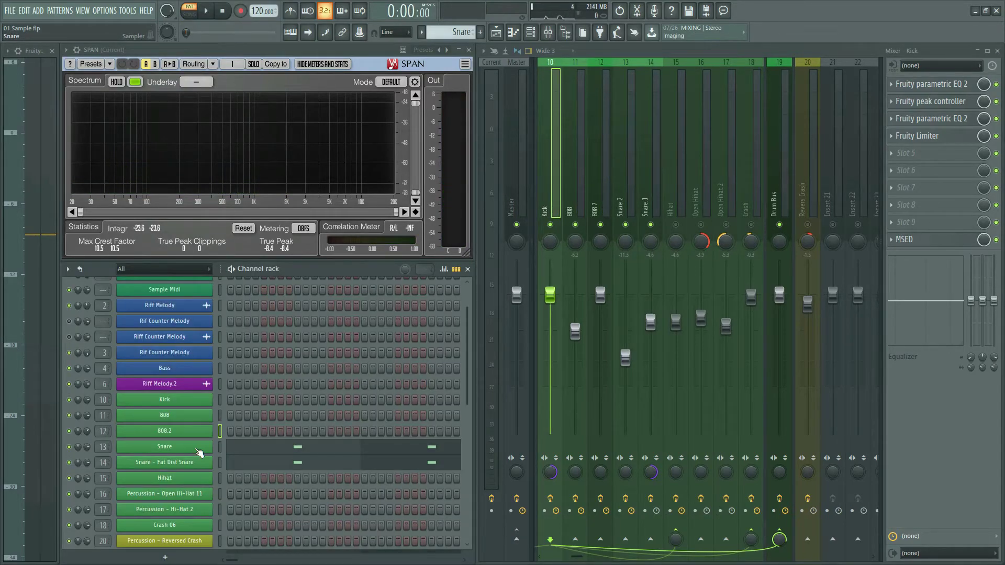
pyautogui.click(200, 453)
pyautogui.click(231, 332)
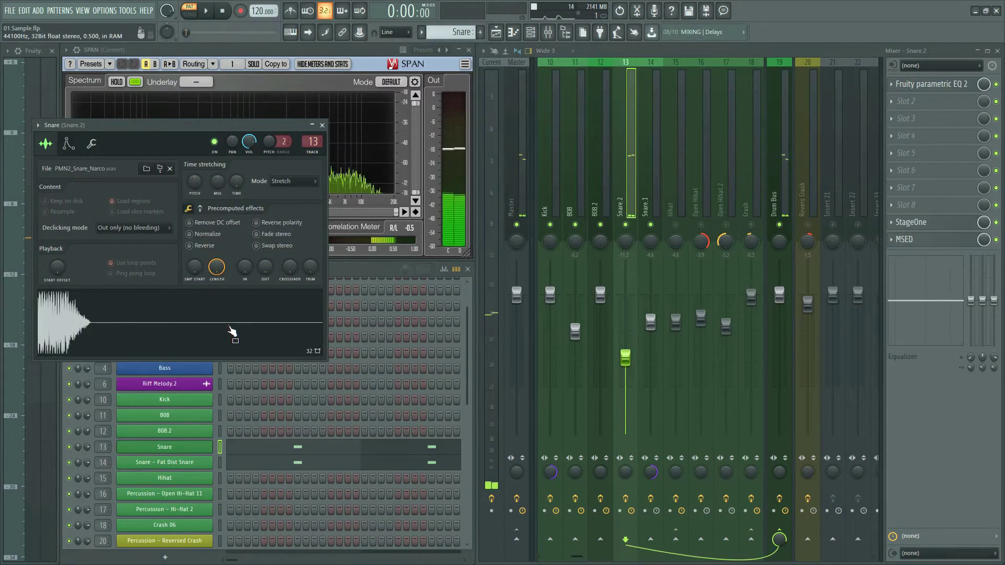
pyautogui.press('Down')
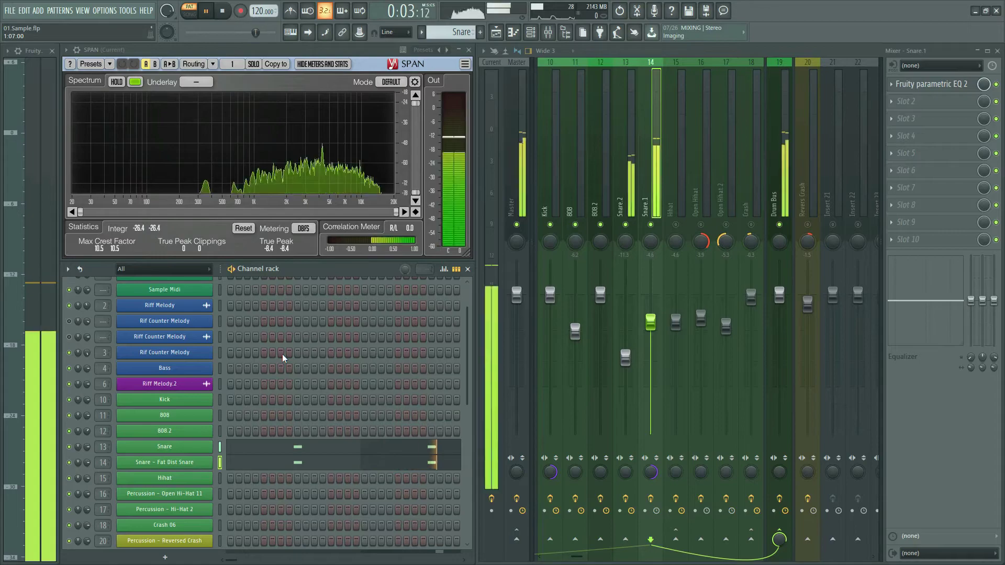
pyautogui.press('space')
# Open the Hihat pattern in the piano roll and play it through once
pyautogui.press('Down')
pyautogui.press('F7')
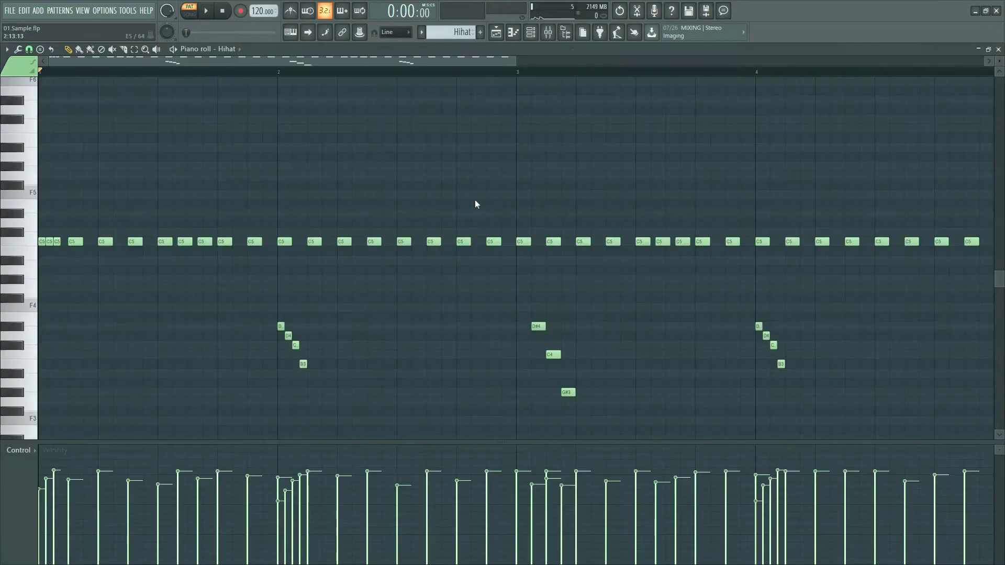
pyautogui.press('space')
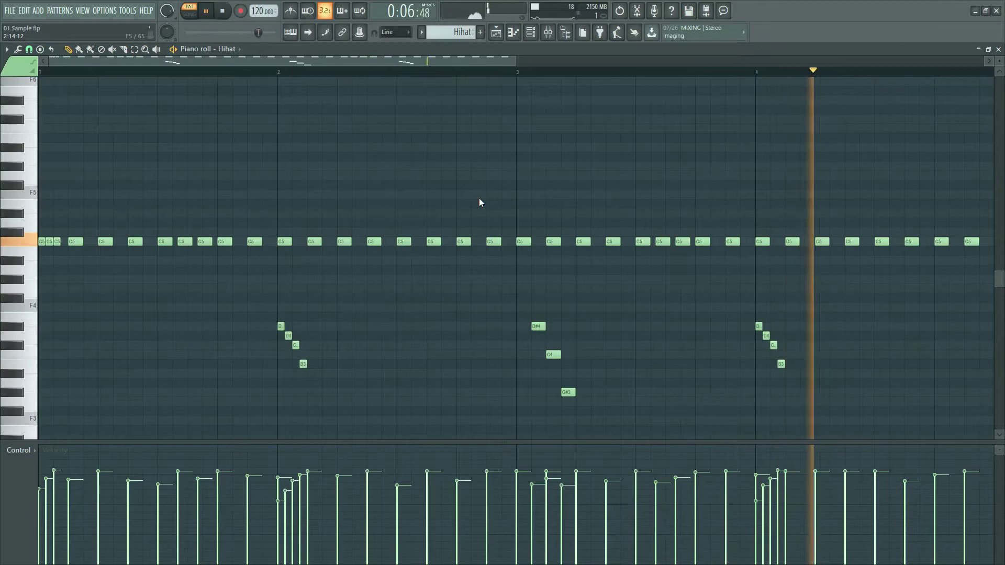
pyautogui.press('space')
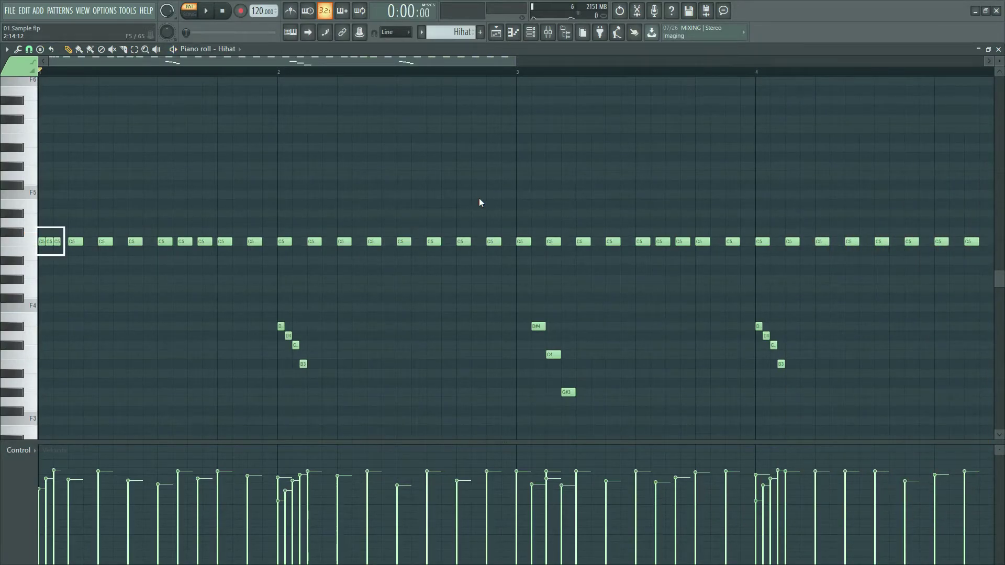
# Chop the long C5 note at bar 5 into short repeated hats, adjusting the chop fineness
pyautogui.hscroll(8, 481, 203)
pyautogui.click(72, 242)
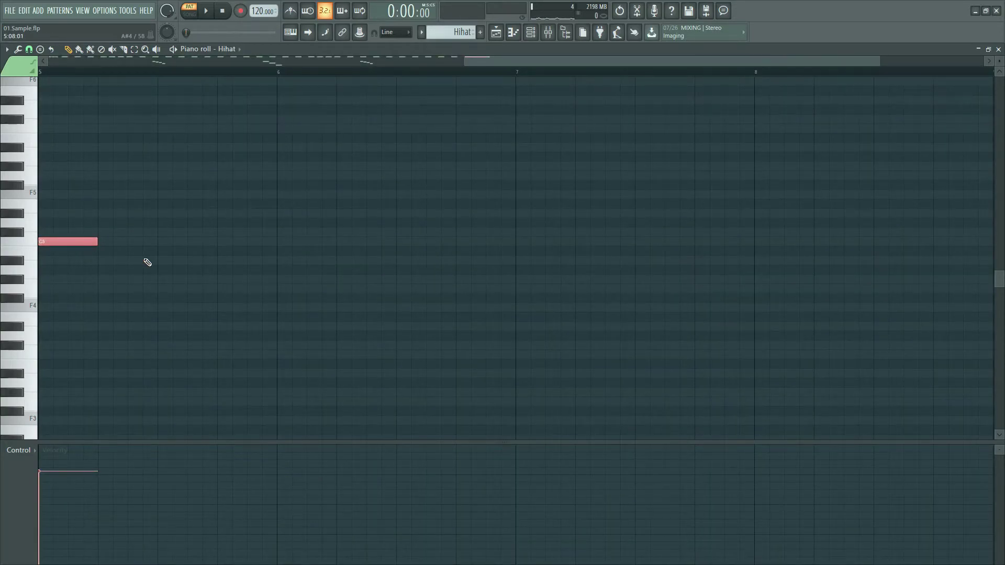
pyautogui.hotkey('ctrl', 'u')
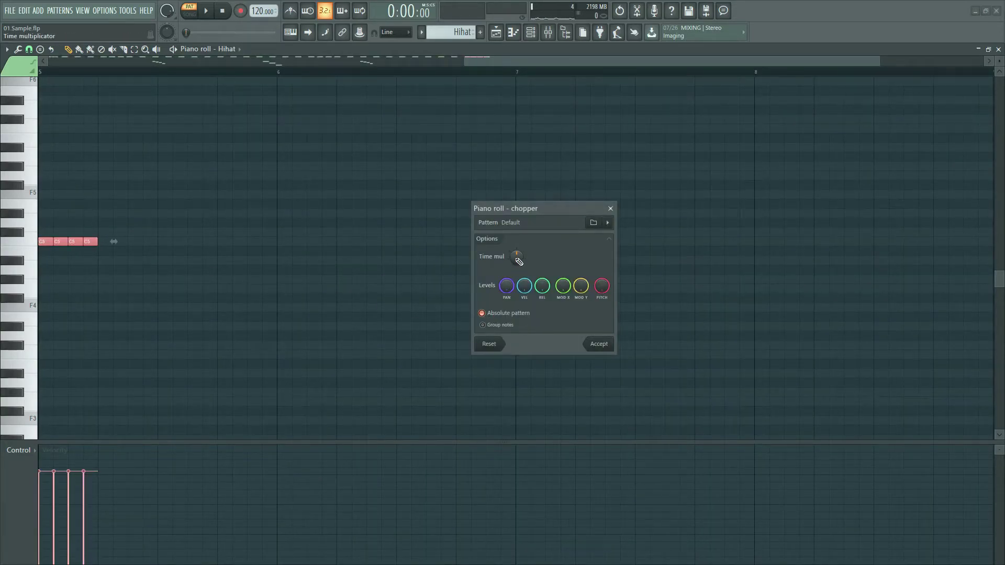
pyautogui.moveTo(519, 260); pyautogui.dragTo(519, 253)
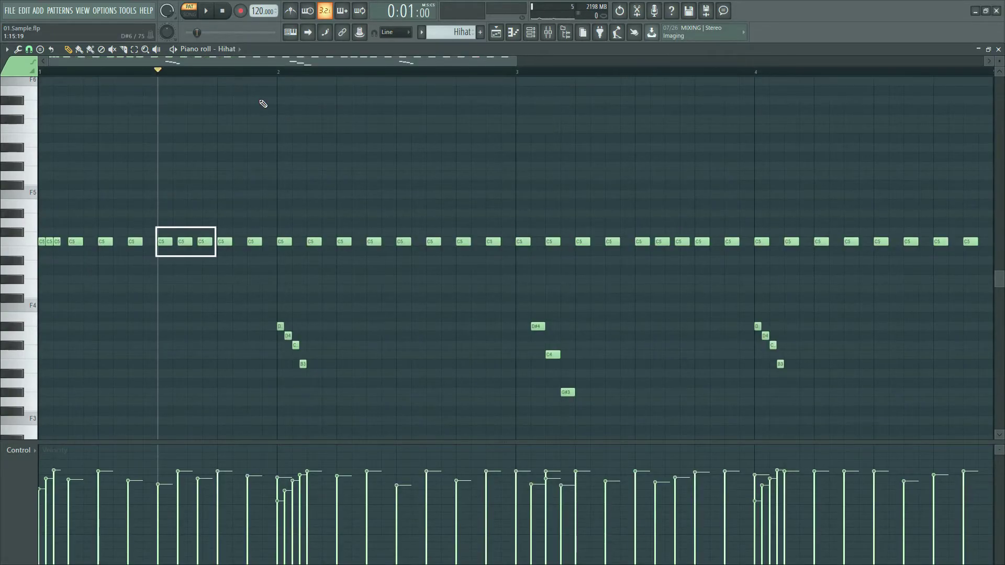
# Set note snapping to 1/3 beat, then place and delete two test F5 notes
pyautogui.click(28, 50)
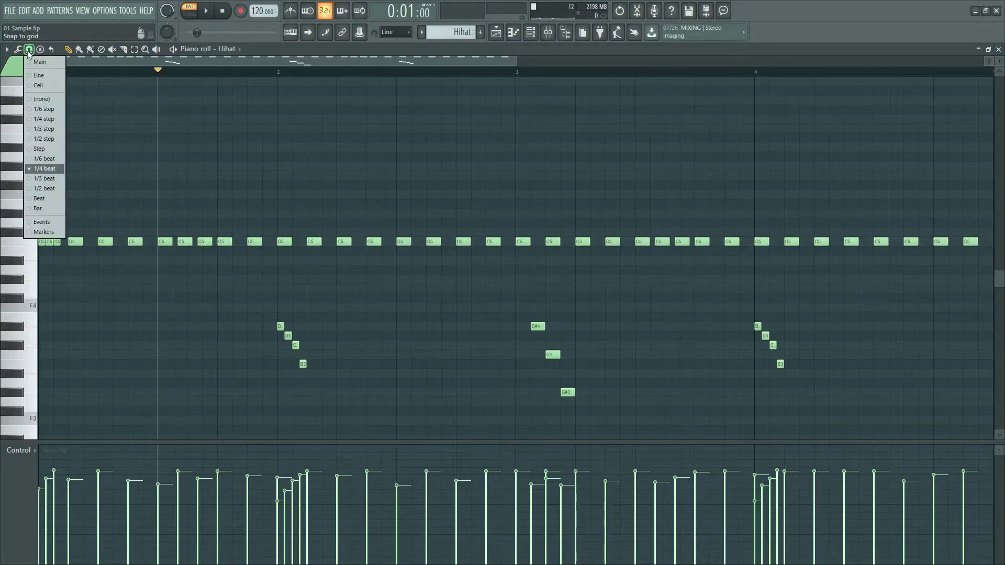
pyautogui.click(47, 178)
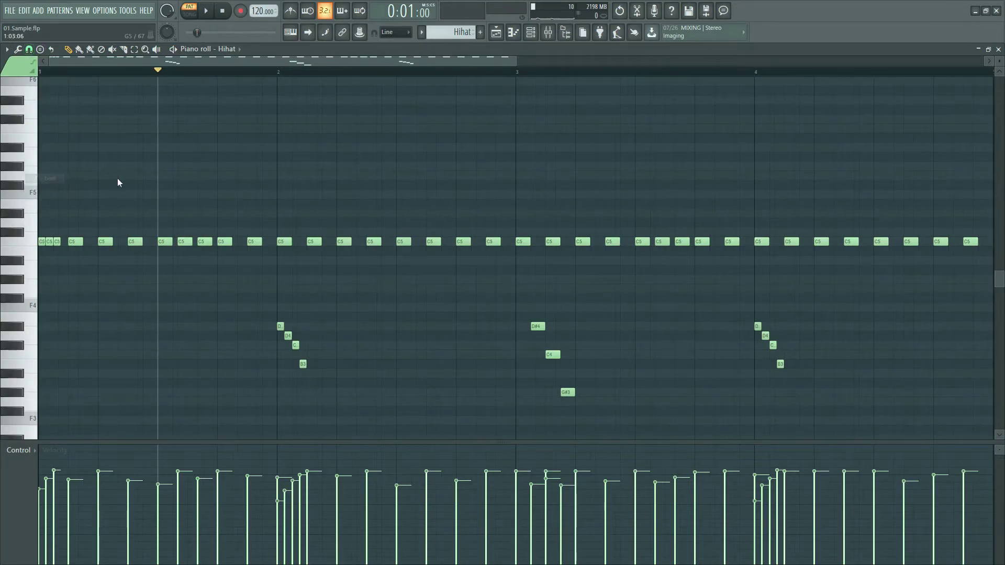
pyautogui.click(161, 176)
pyautogui.click(185, 175)
pyautogui.rightClick(199, 178)
# Play from bar 2, select the four descending notes, and show Note panning in the event lane
pyautogui.click(281, 73)
pyautogui.press('space')
pyautogui.press('space')
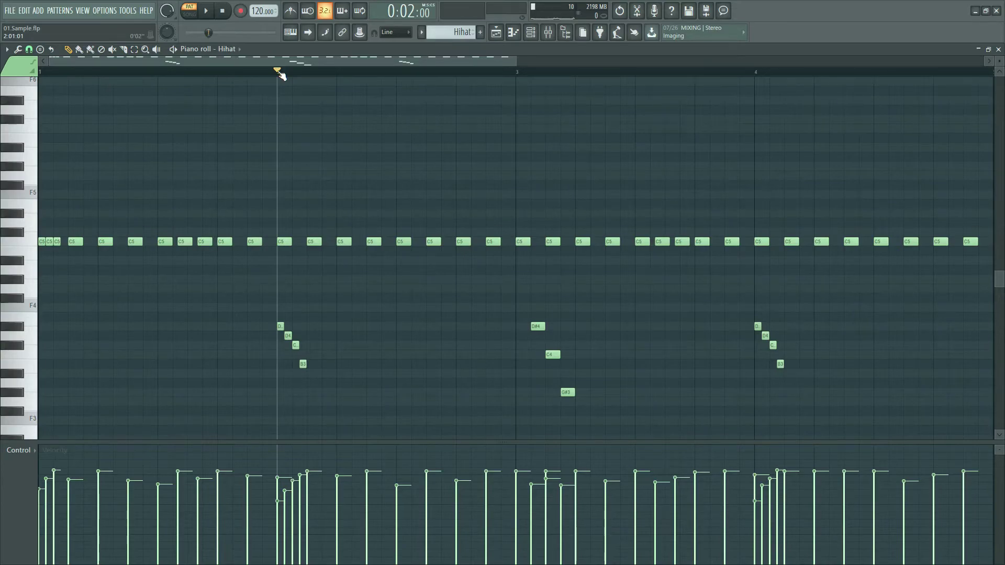
pyautogui.moveTo(321, 381); pyautogui.dragTo(267, 314)
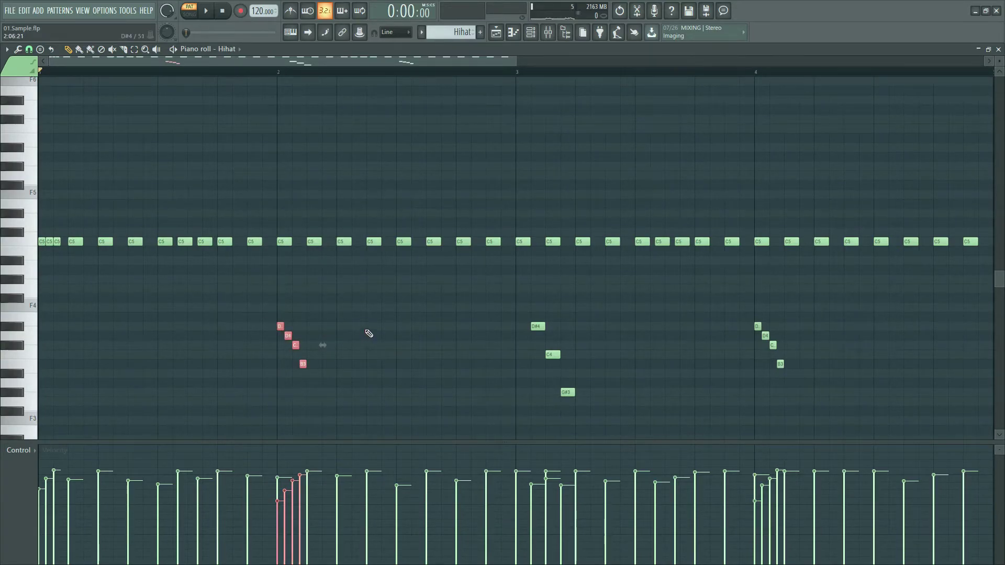
pyautogui.click(34, 452)
pyautogui.click(43, 473)
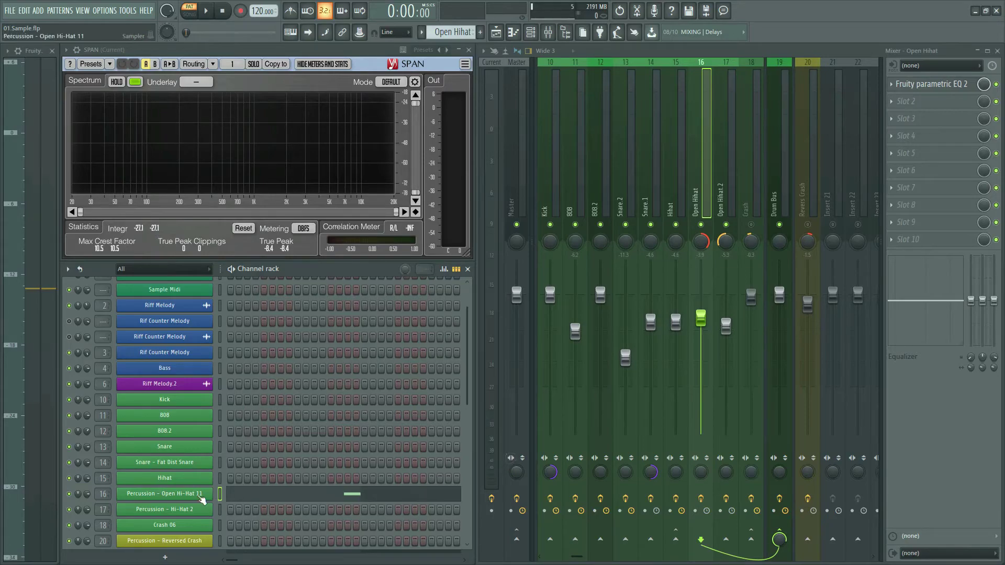
# Audition Hi-Hat 2, play the song, and review the Crash 06 sample, EQ and reverb
pyautogui.click(201, 507)
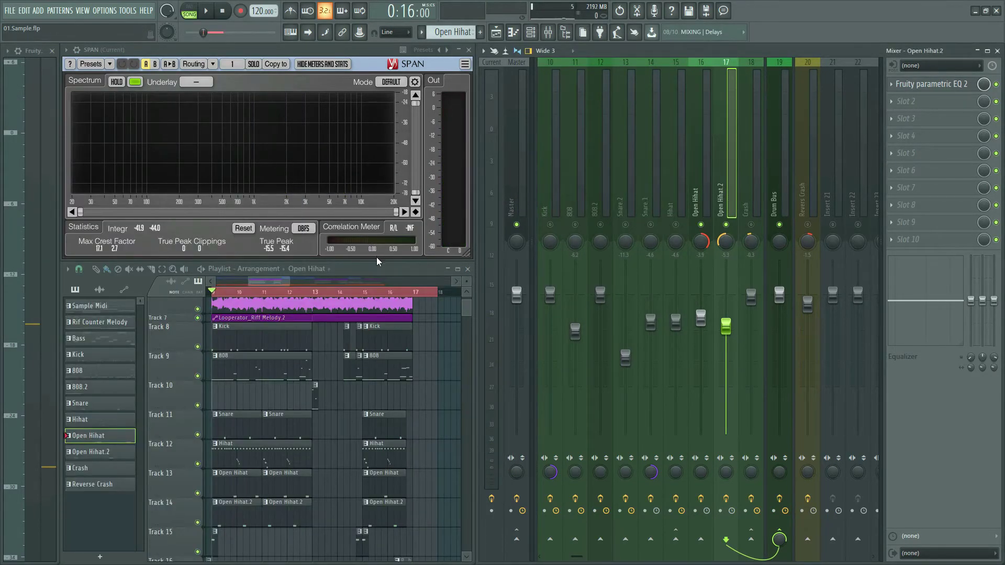
pyautogui.press('space')
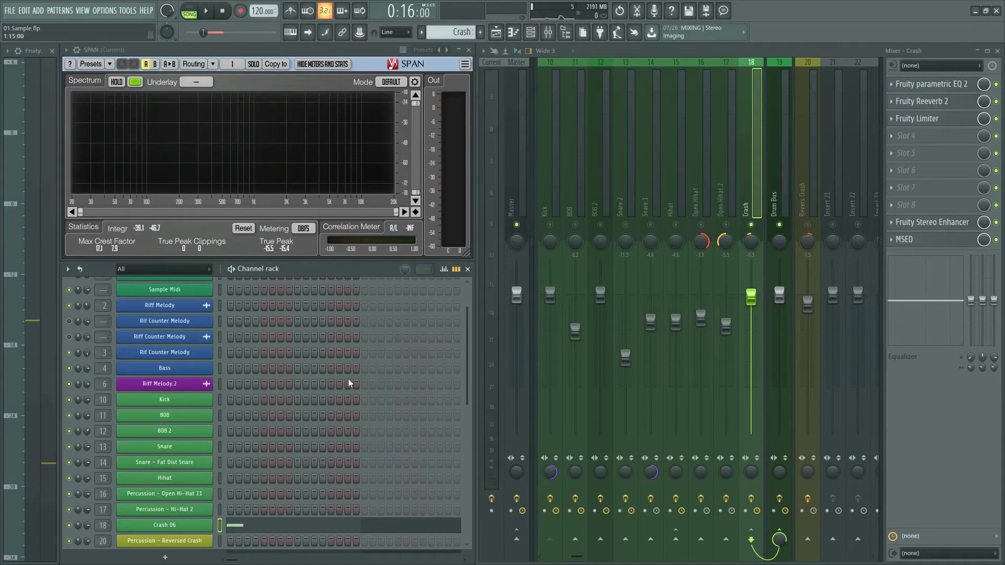
pyautogui.click(202, 526)
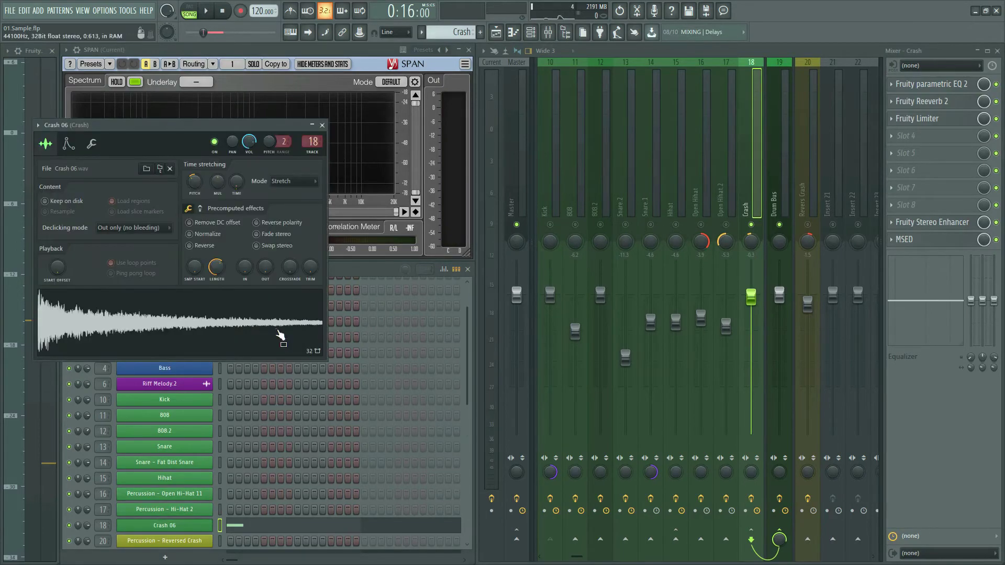
pyautogui.click(322, 126)
pyautogui.click(922, 83)
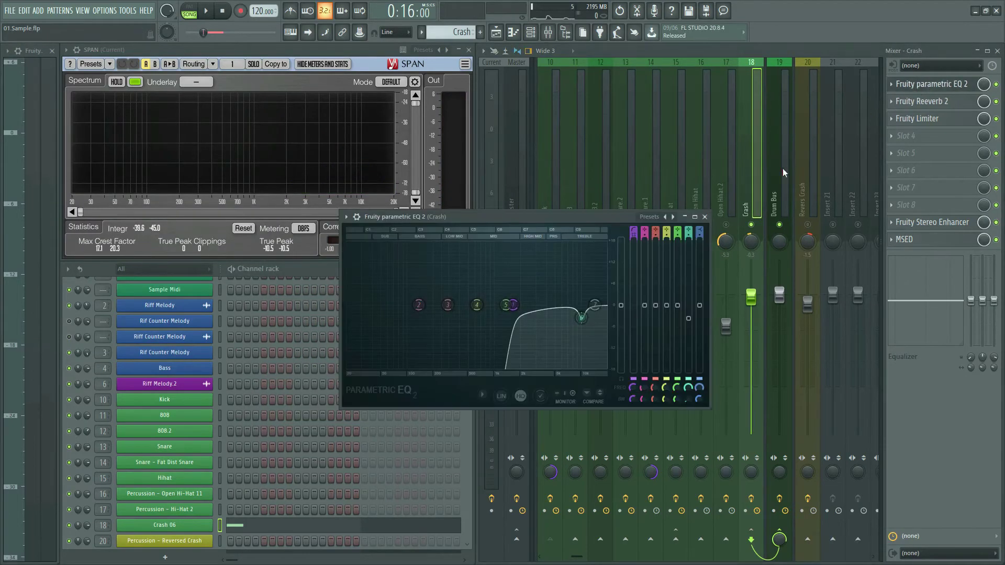
pyautogui.click(704, 217)
pyautogui.click(923, 101)
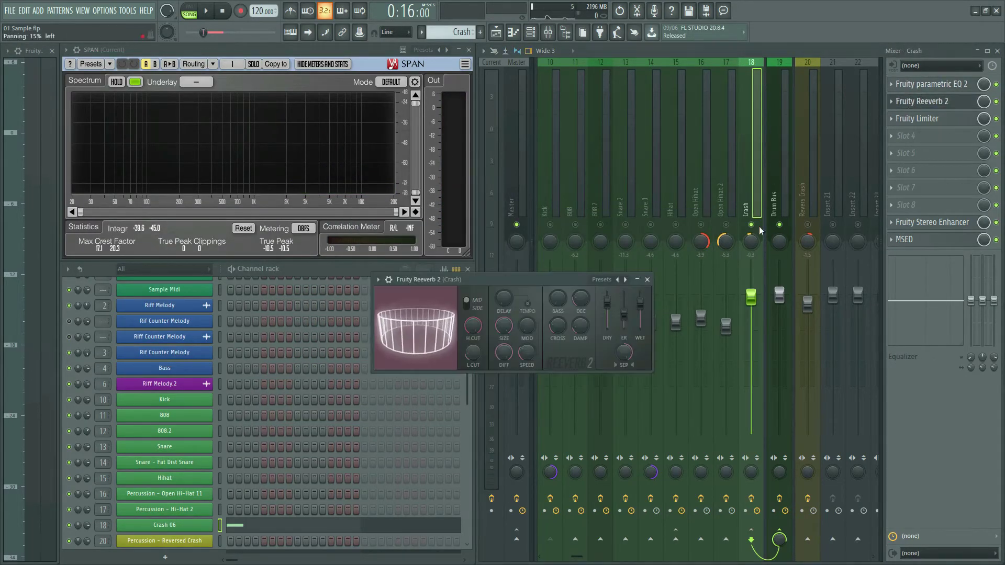
pyautogui.click(648, 279)
# Preview the Reversed Crash sample and check its equaliser and ValhallaVintageVerb reverb
pyautogui.click(165, 541)
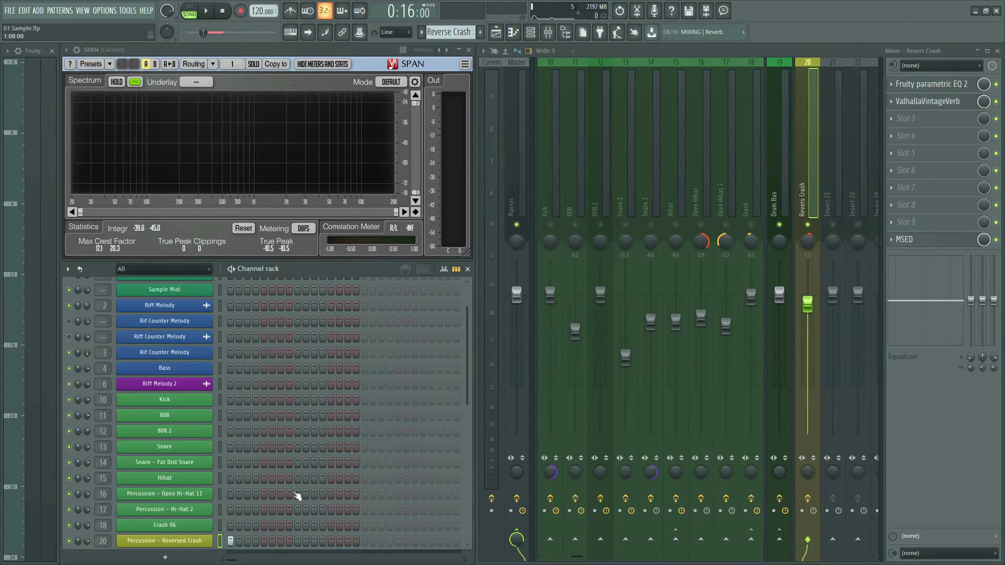
pyautogui.click(193, 543)
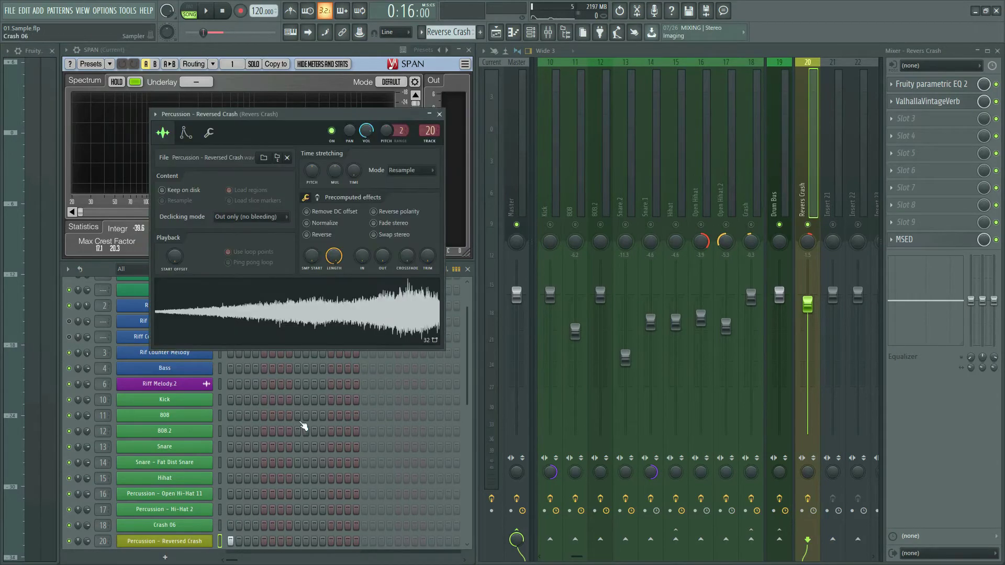
pyautogui.click(351, 320)
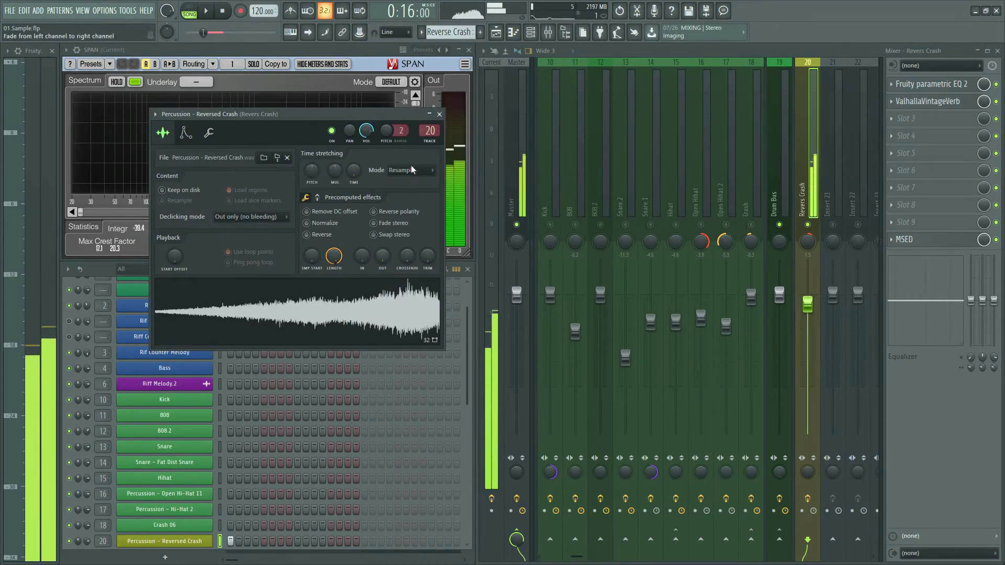
pyautogui.click(439, 114)
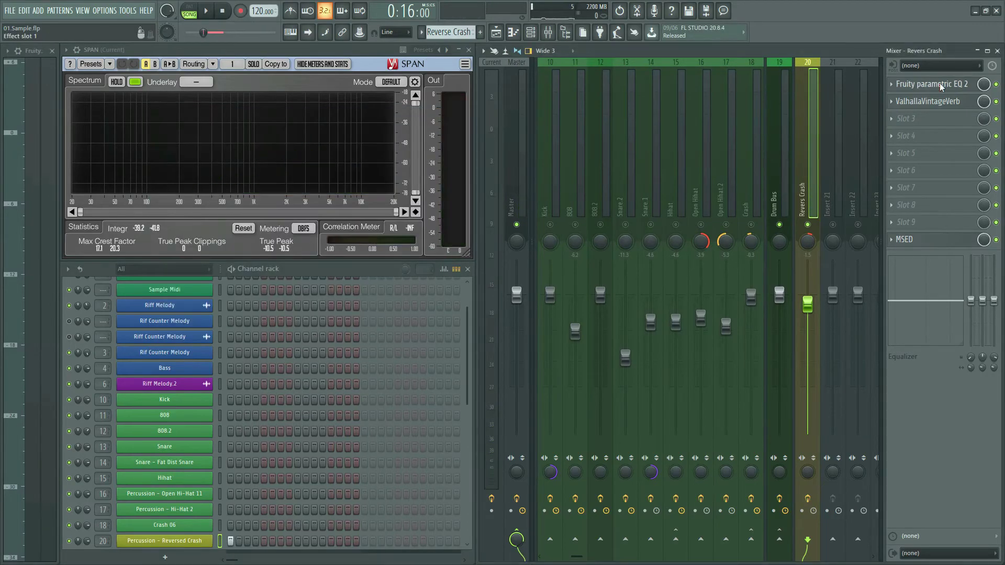
pyautogui.click(926, 84)
pyautogui.click(725, 225)
pyautogui.click(927, 101)
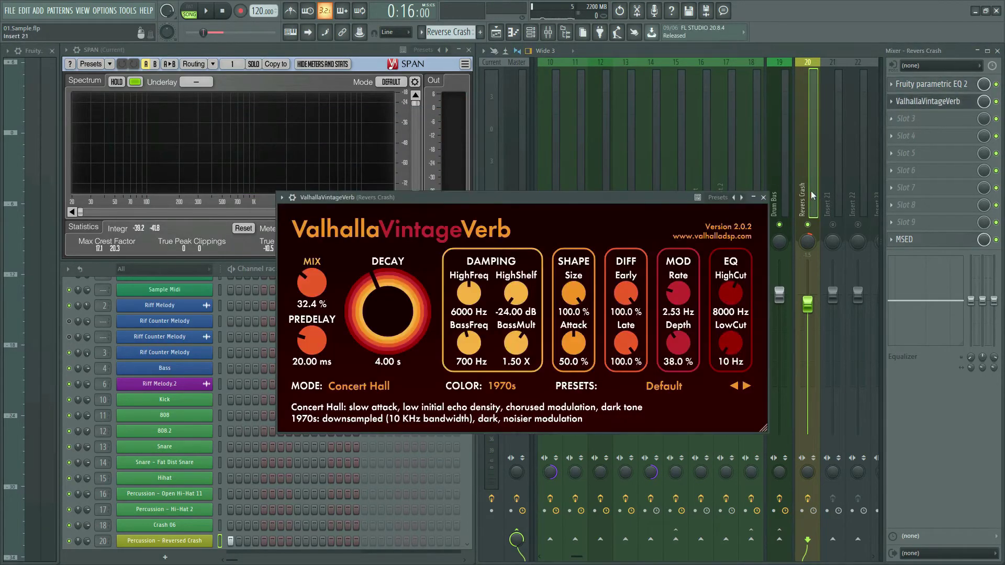
pyautogui.click(766, 197)
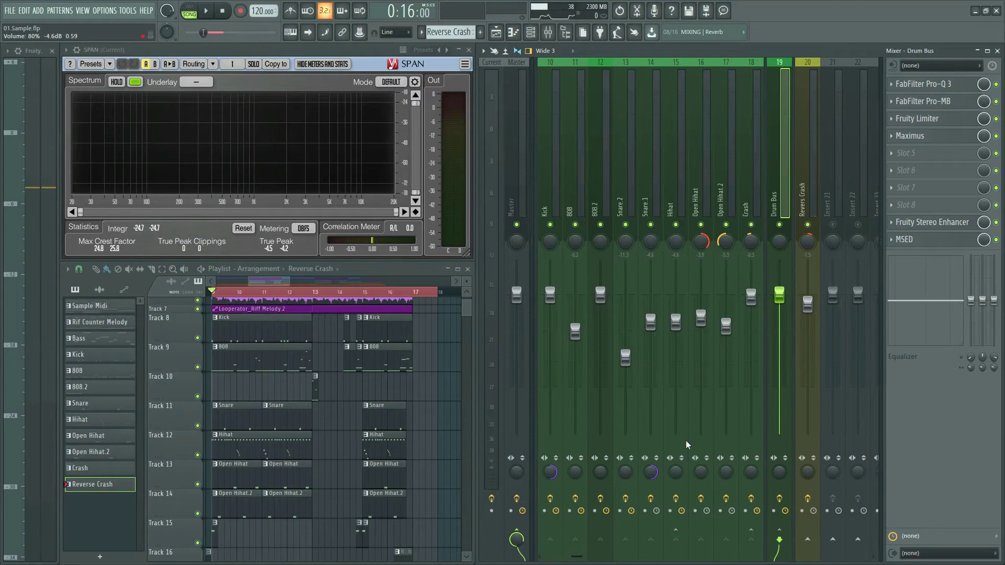
# Play the arrangement to hear the beat through the Master chain
pyautogui.press('space')
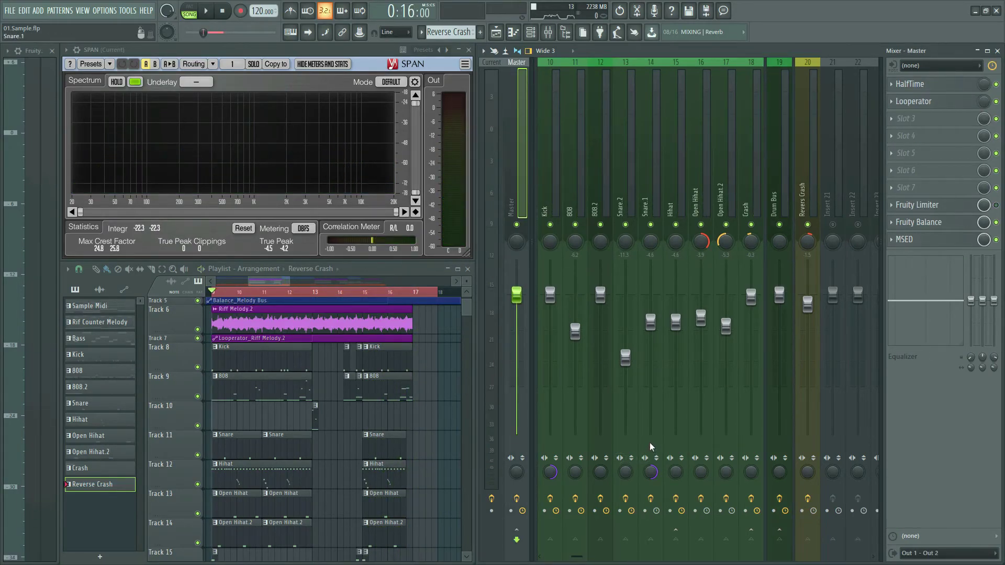
# Play the arrangement while the Looperator, HalfTime and Balance master automation clips run
pyautogui.press('space')
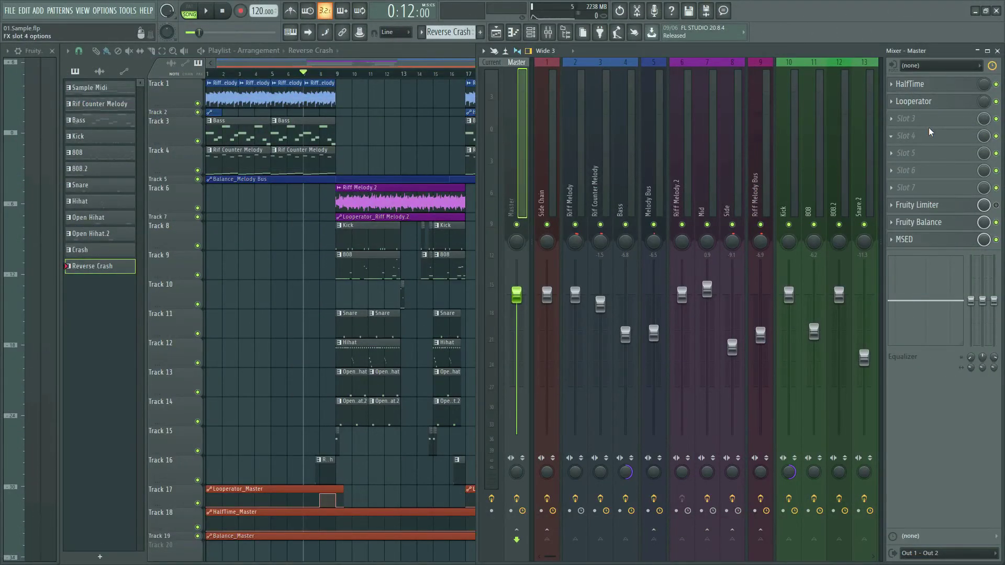
# Inspect the HalfTime and Looperator effects on the Master insert, then close both
pyautogui.click(923, 85)
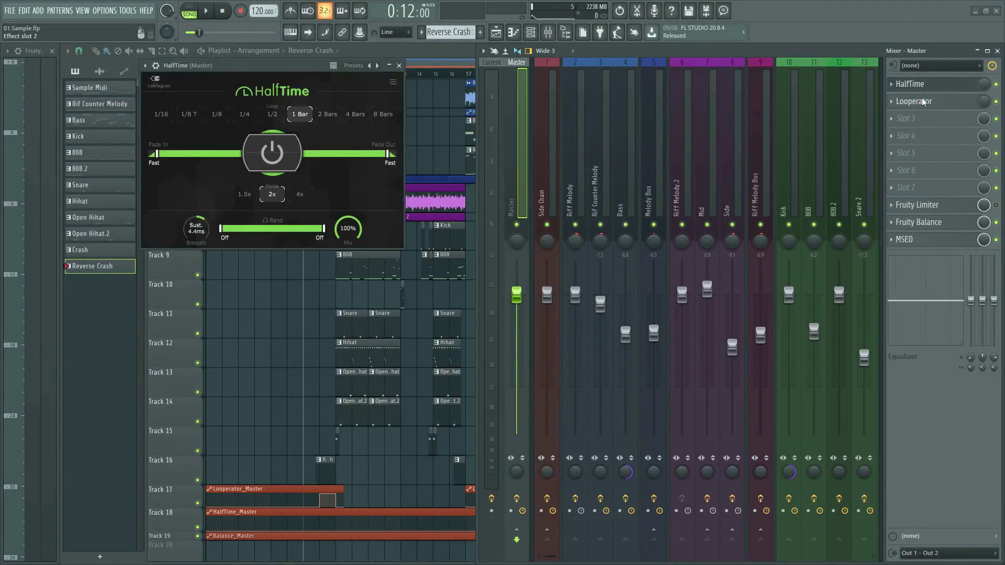
pyautogui.click(924, 102)
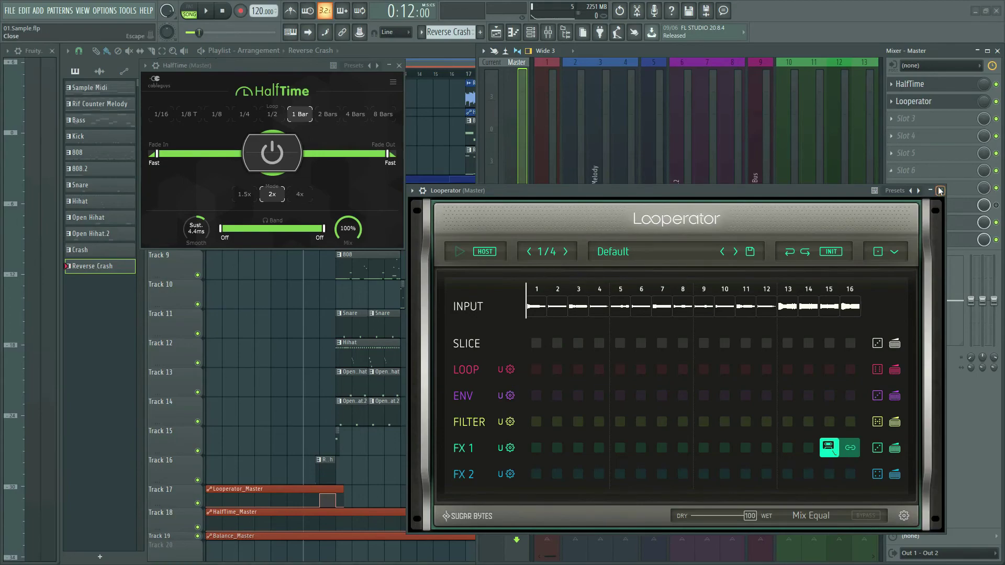
pyautogui.click(940, 190)
pyautogui.click(400, 66)
# Bring the full Playlist arrangement forward and audition the final section before stopping playback
pyautogui.click(416, 55)
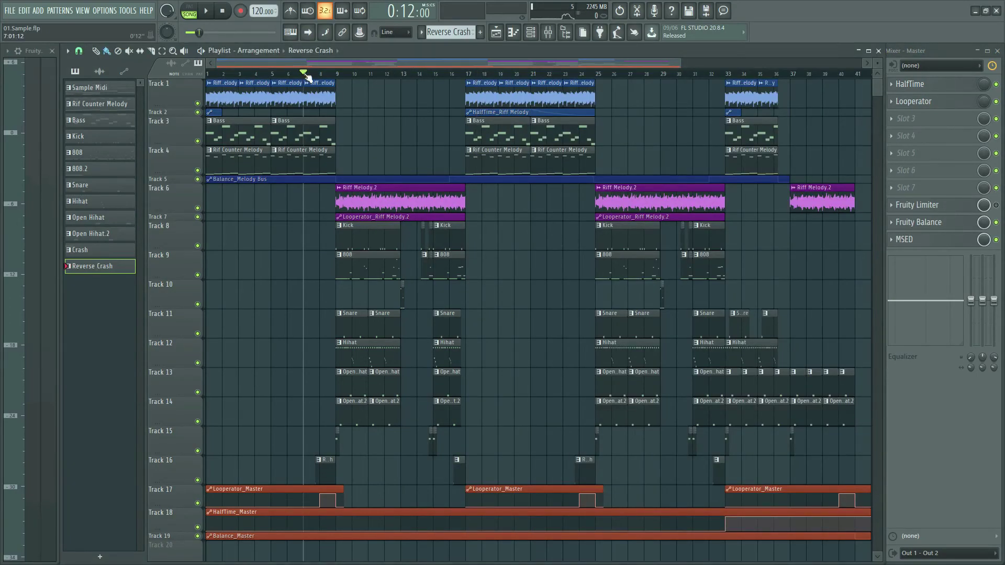
pyautogui.press('space')
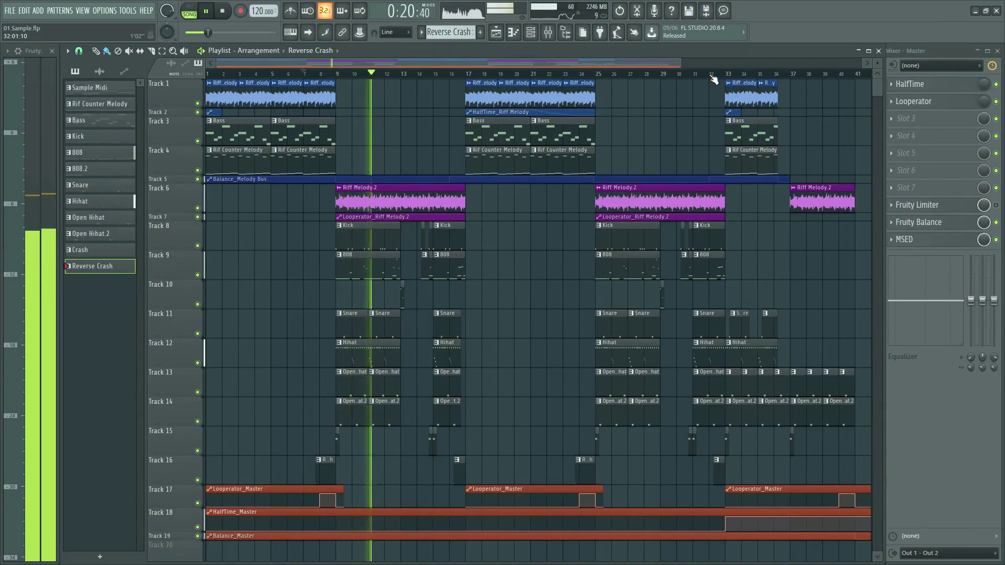
pyautogui.press('space')
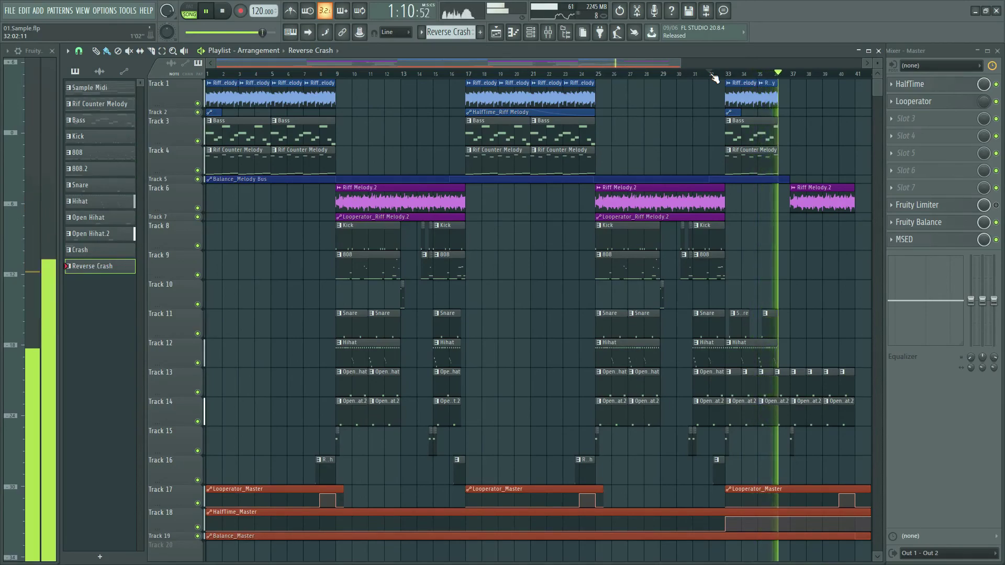
pyautogui.press('space')
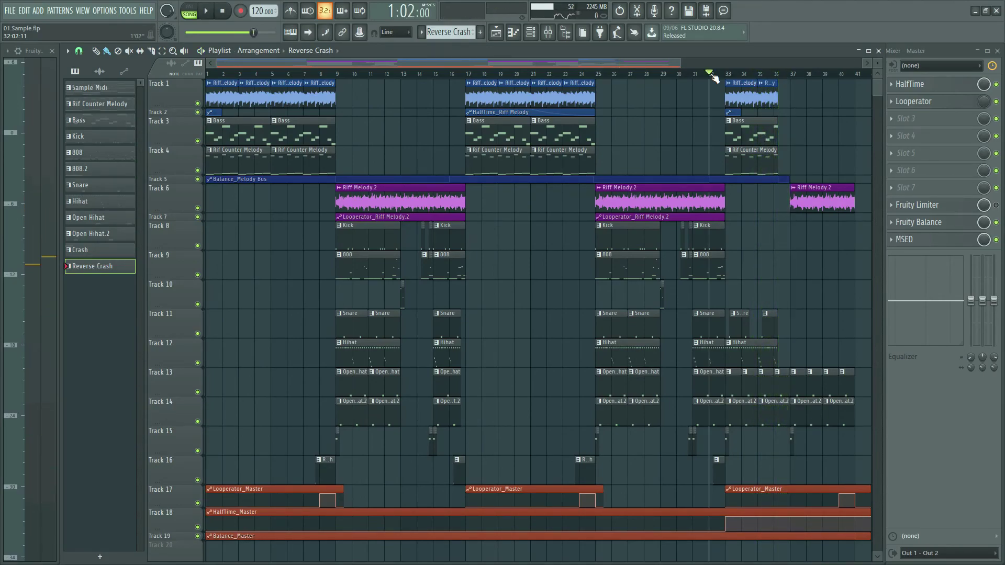